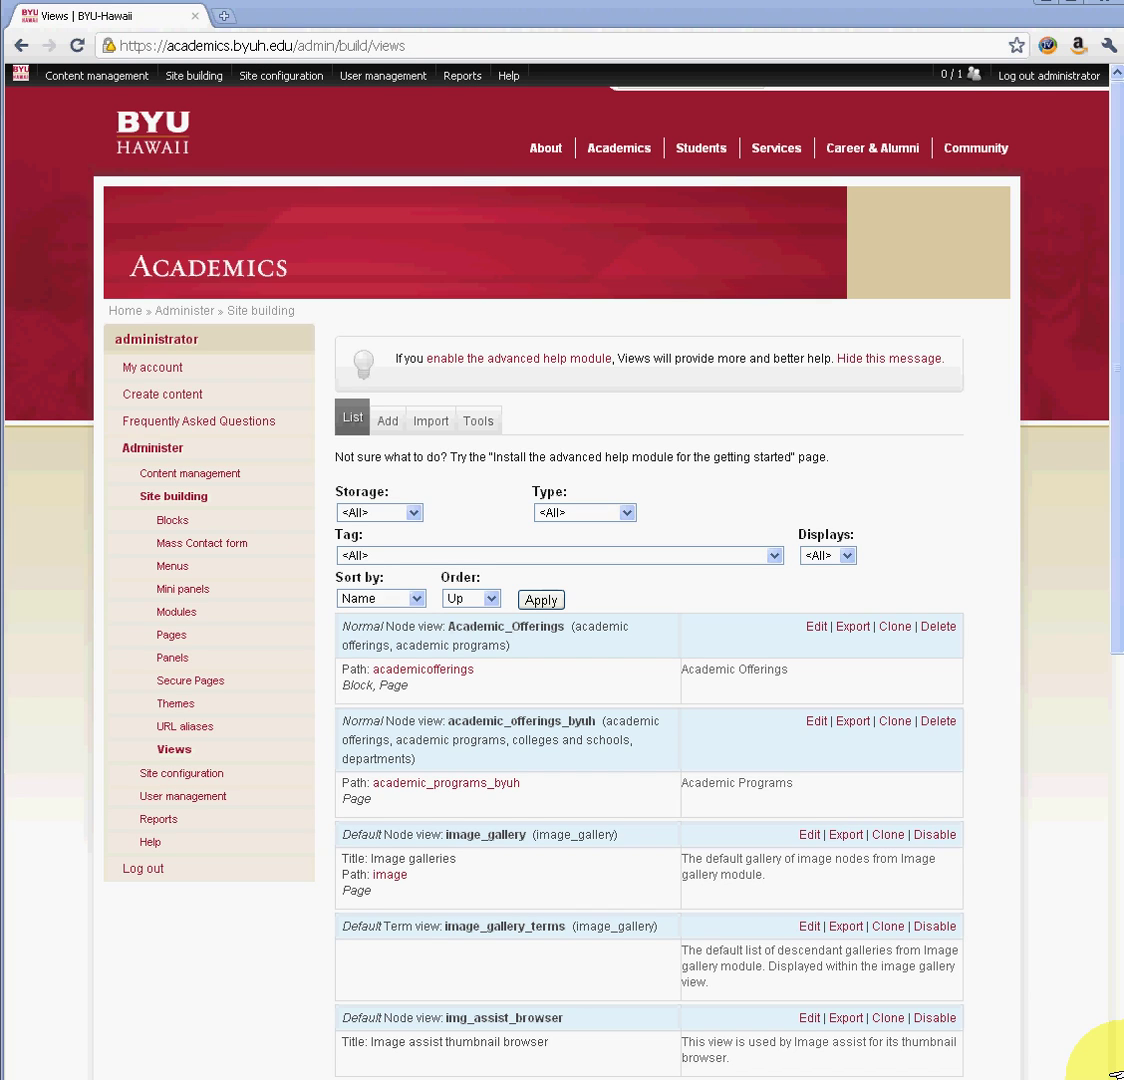
Open the Modules page and search it for 'views', jumping to the first match.
mouse_move(194, 75)
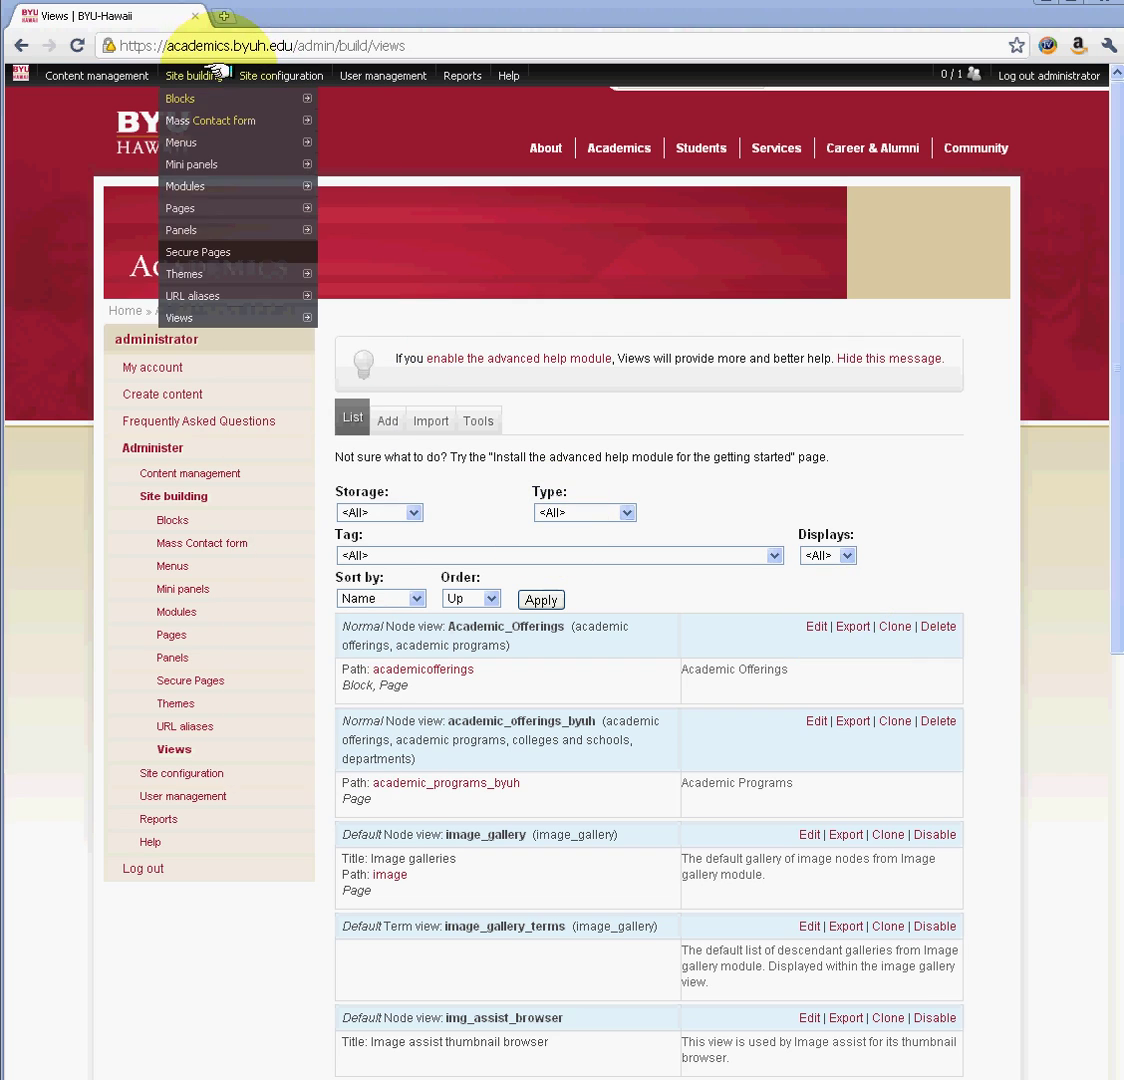
click(194, 186)
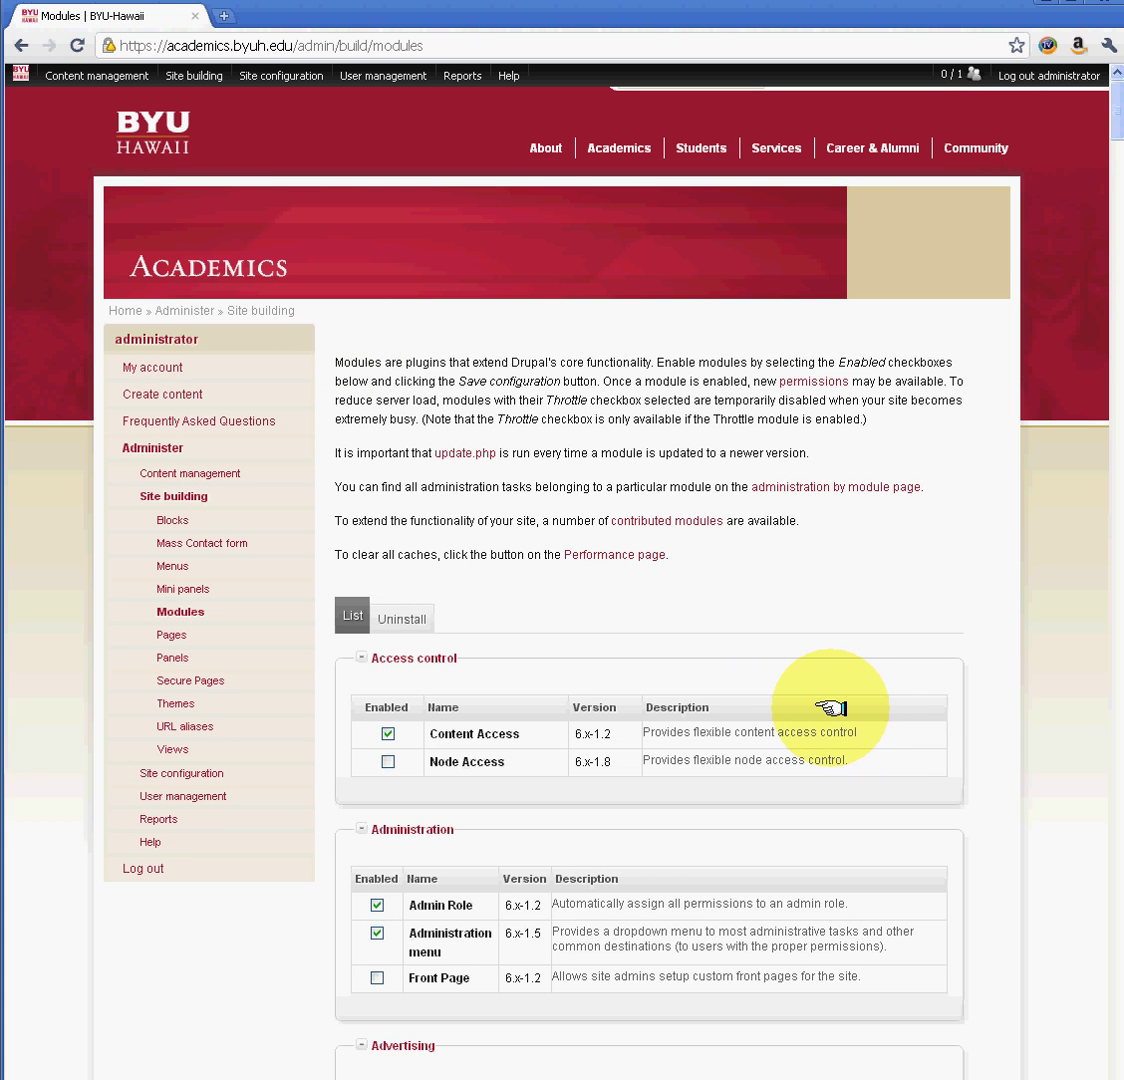
key(ctrl+f)
text(views)
key(Return)
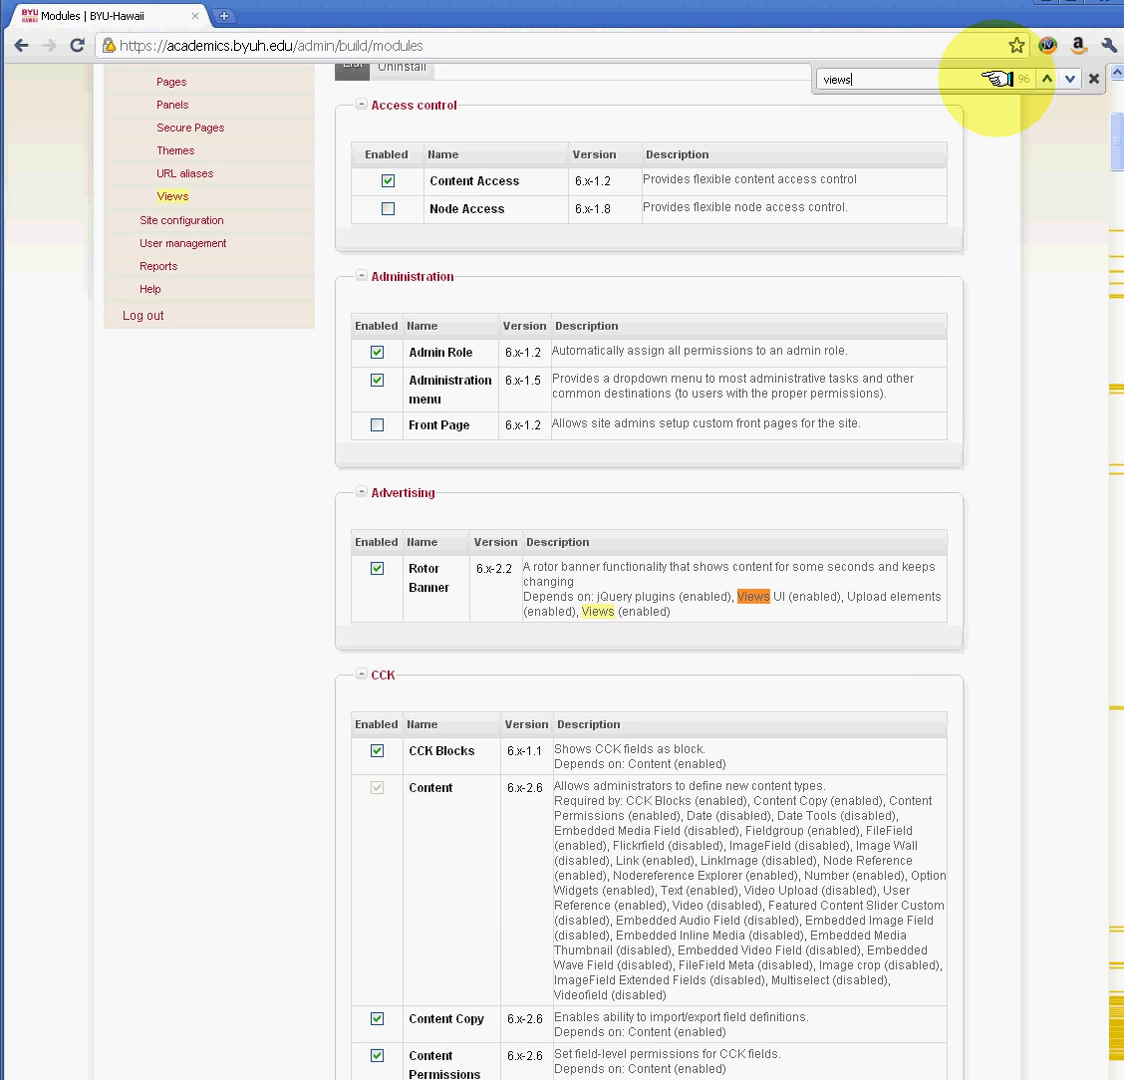
Step through the 'views' matches until the Views package with Views 6.x-2.7 and Views Spy appears.
click(1070, 79)
click(1070, 79)
click(1070, 79)
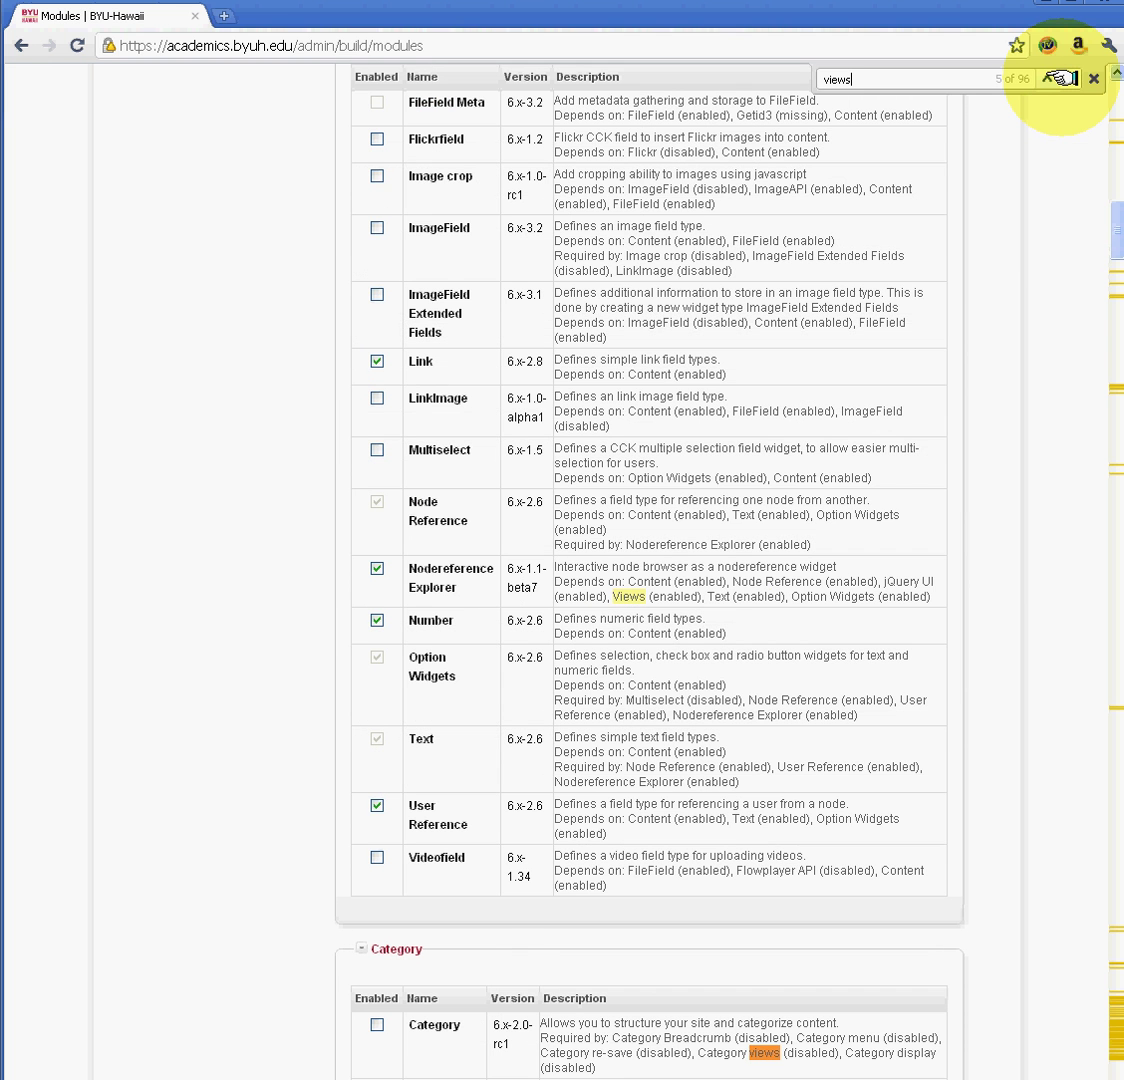
click(1058, 77)
click(1058, 77)
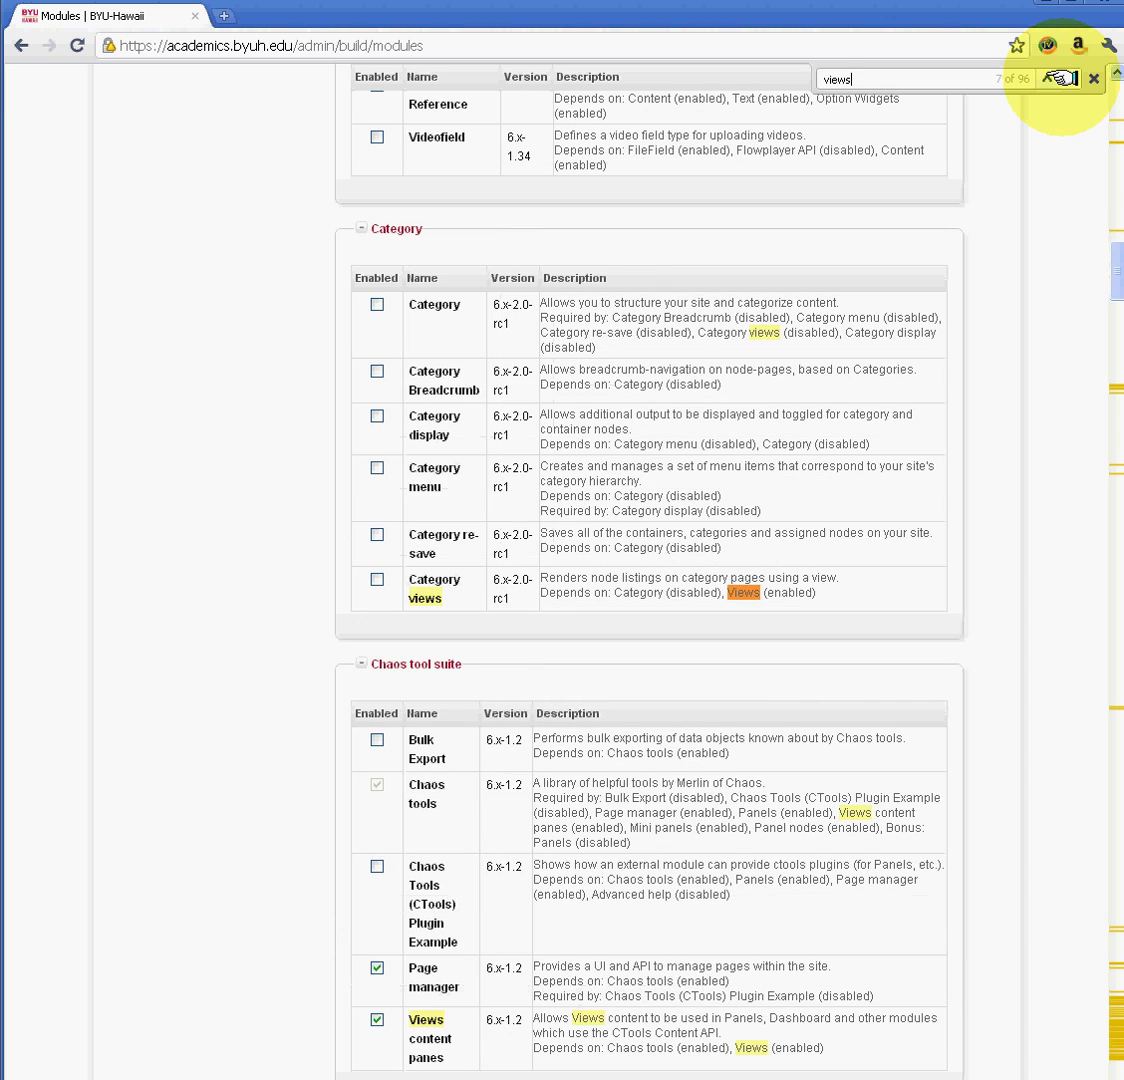
click(1058, 77)
click(1058, 77)
click(1058, 77)
click(1058, 77)
click(1058, 77)
click(1058, 77)
click(1058, 77)
click(1058, 77)
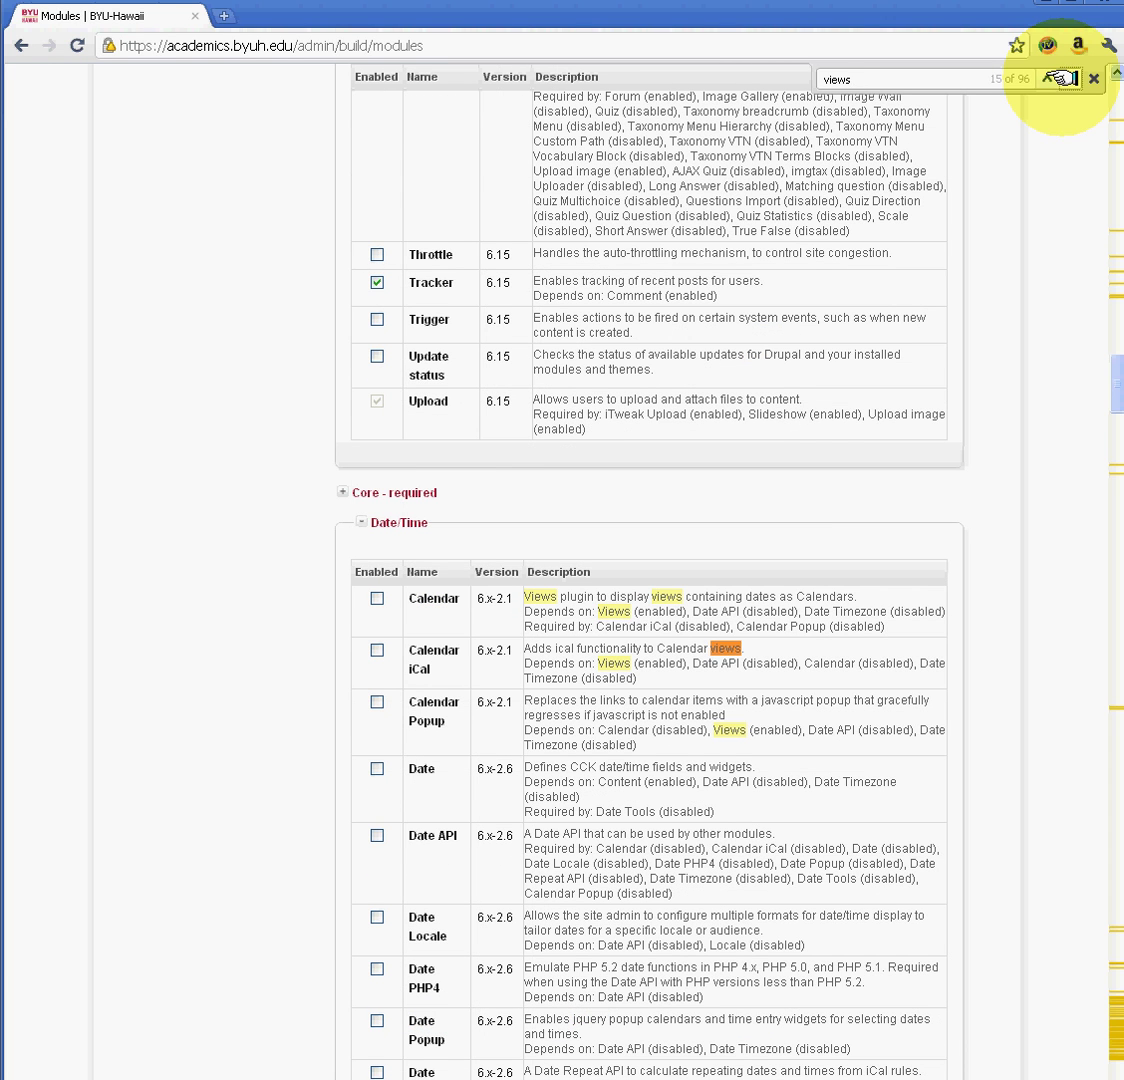
click(1058, 77)
click(1058, 77)
click(1058, 77)
click(1058, 77)
click(1058, 77)
click(1058, 77)
click(1058, 77)
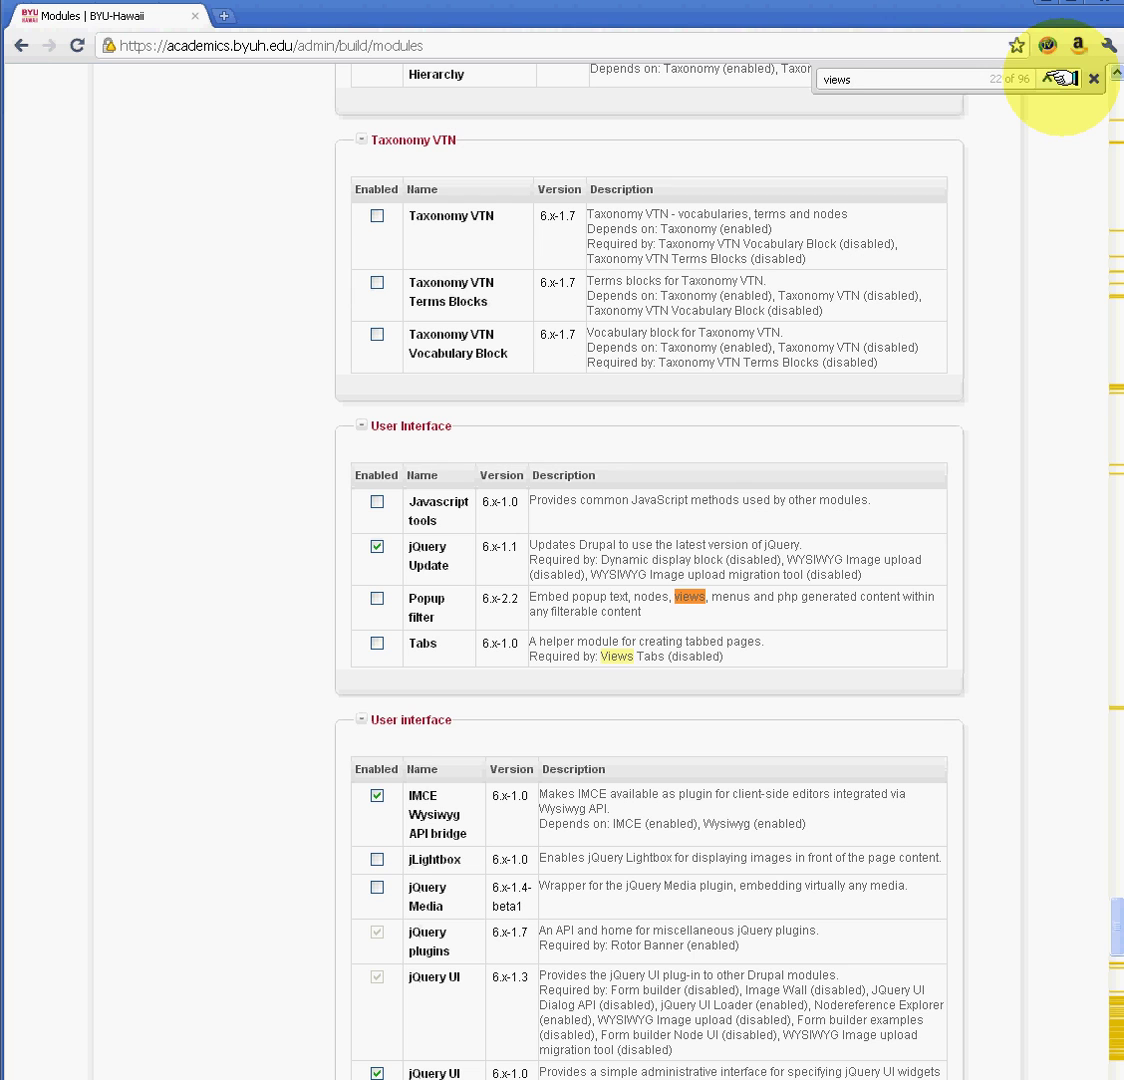
click(1058, 77)
click(1058, 77)
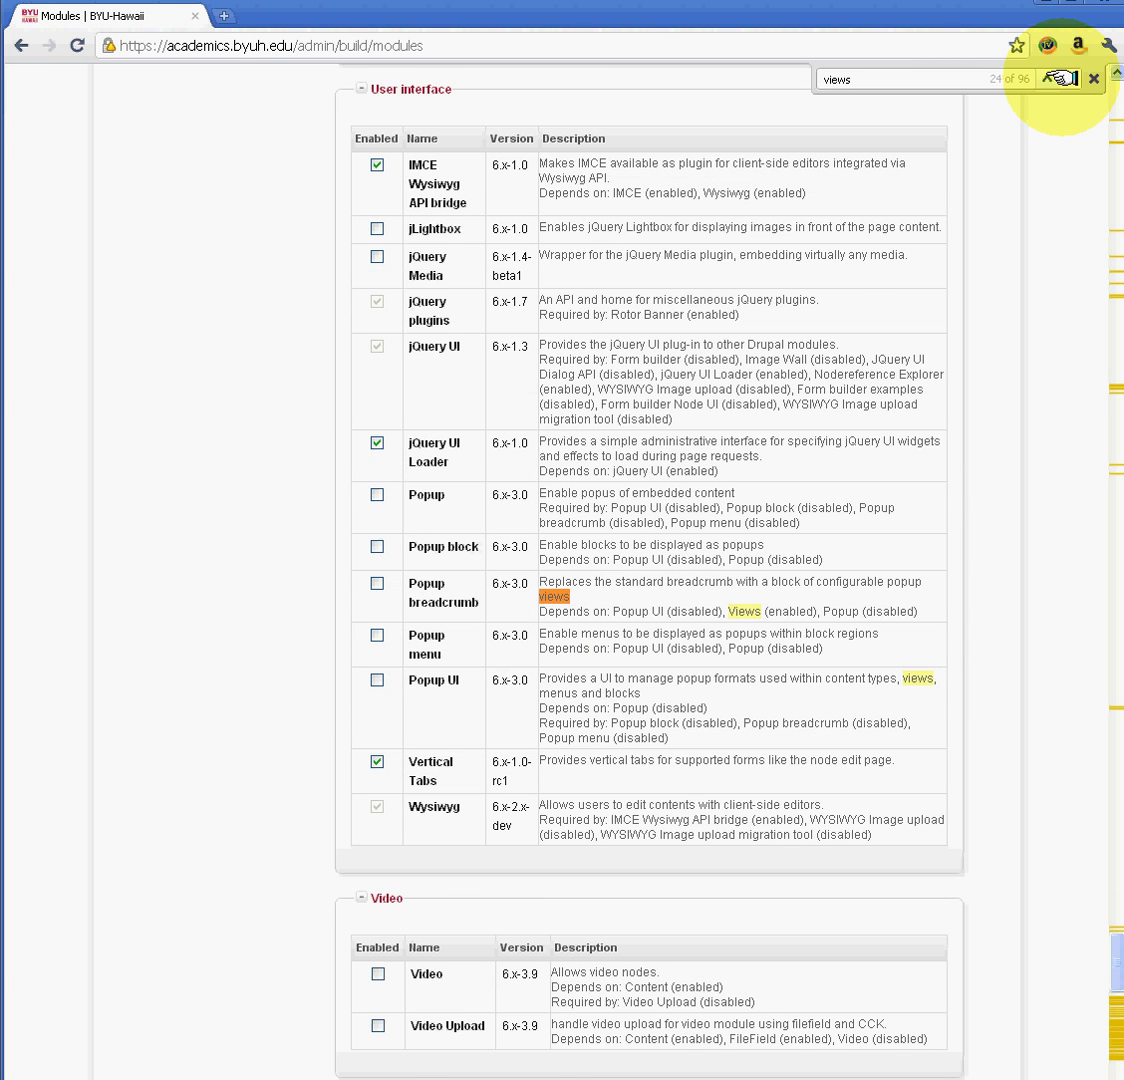
click(1058, 77)
click(1058, 77)
click(1058, 77)
click(1058, 77)
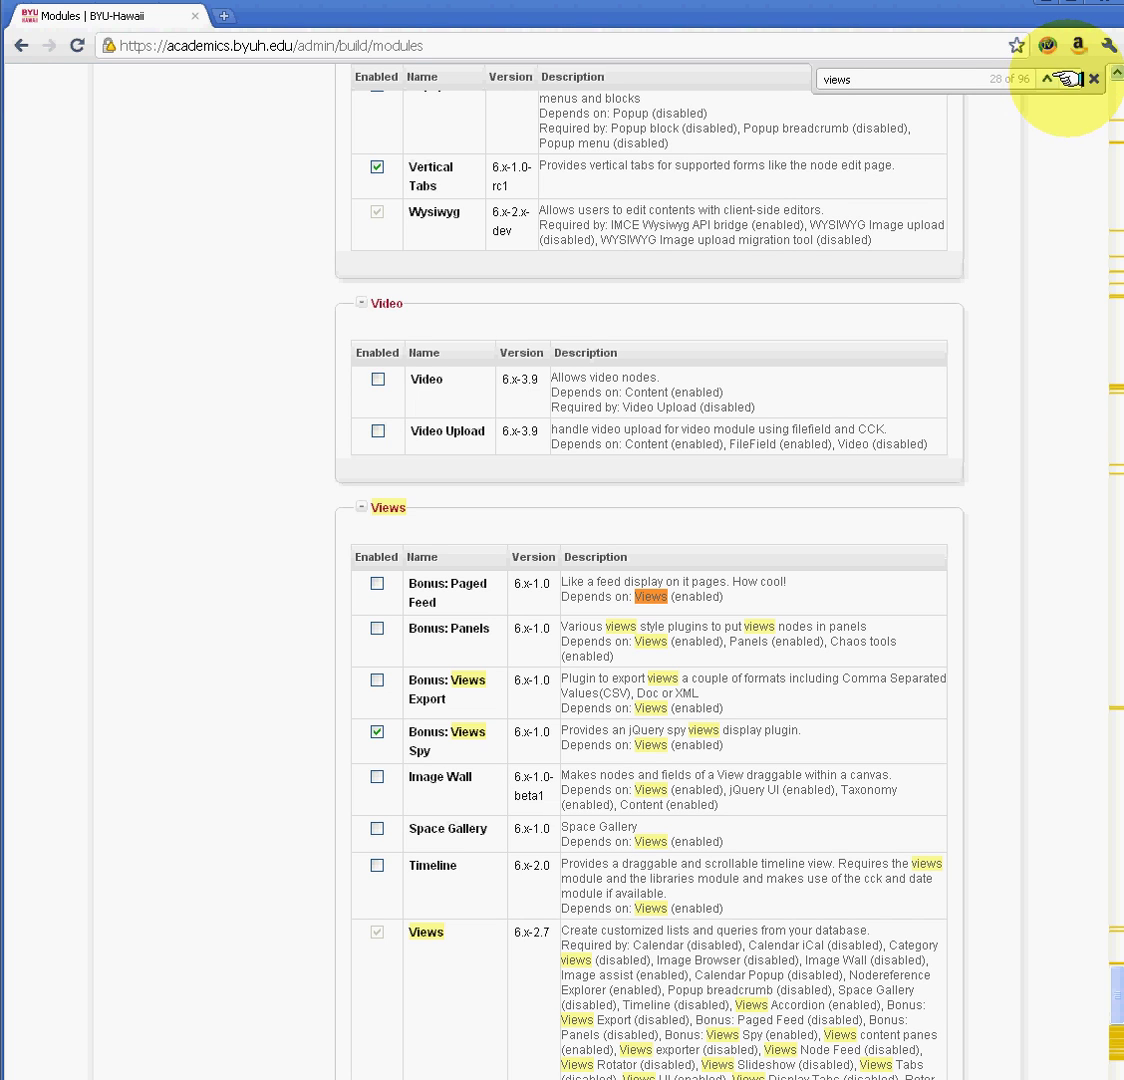
Tick Enabled for Views Rotator, Views Slideshow and Views Tabs, then follow the list to its end.
scroll(833, 395, down, 2)
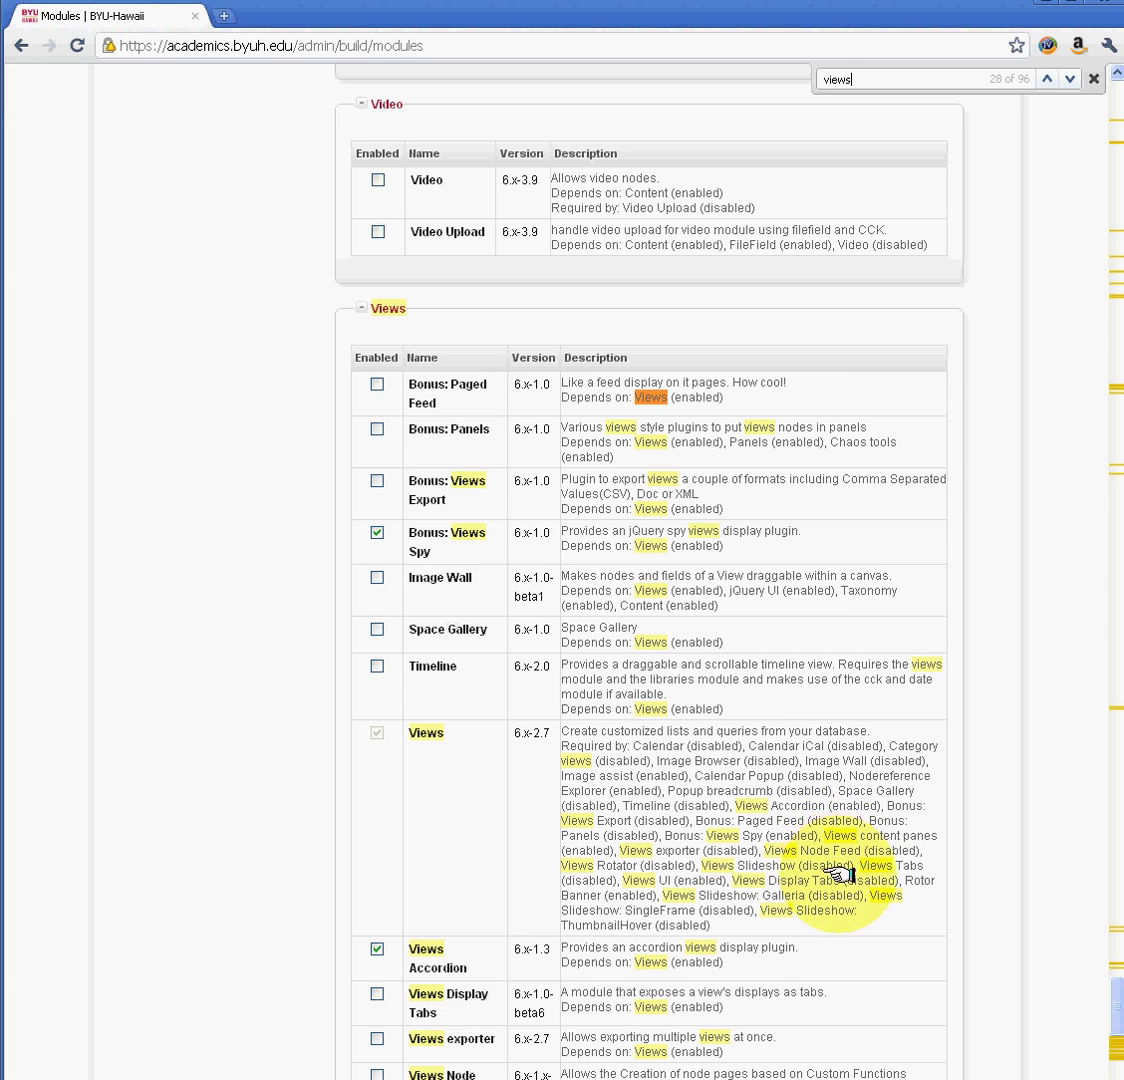
scroll(818, 855, down, 2)
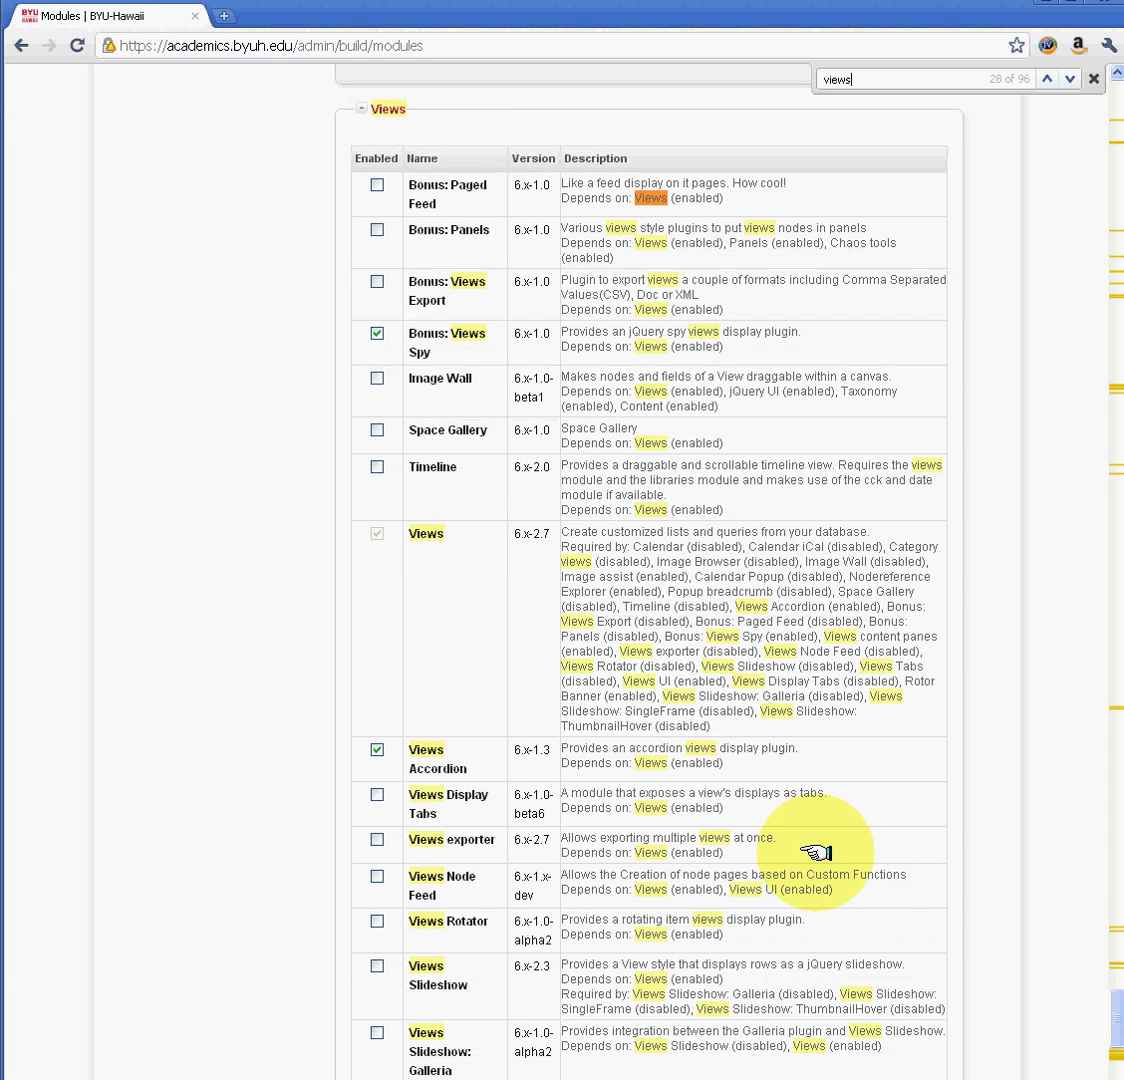
scroll(815, 853, down, 1)
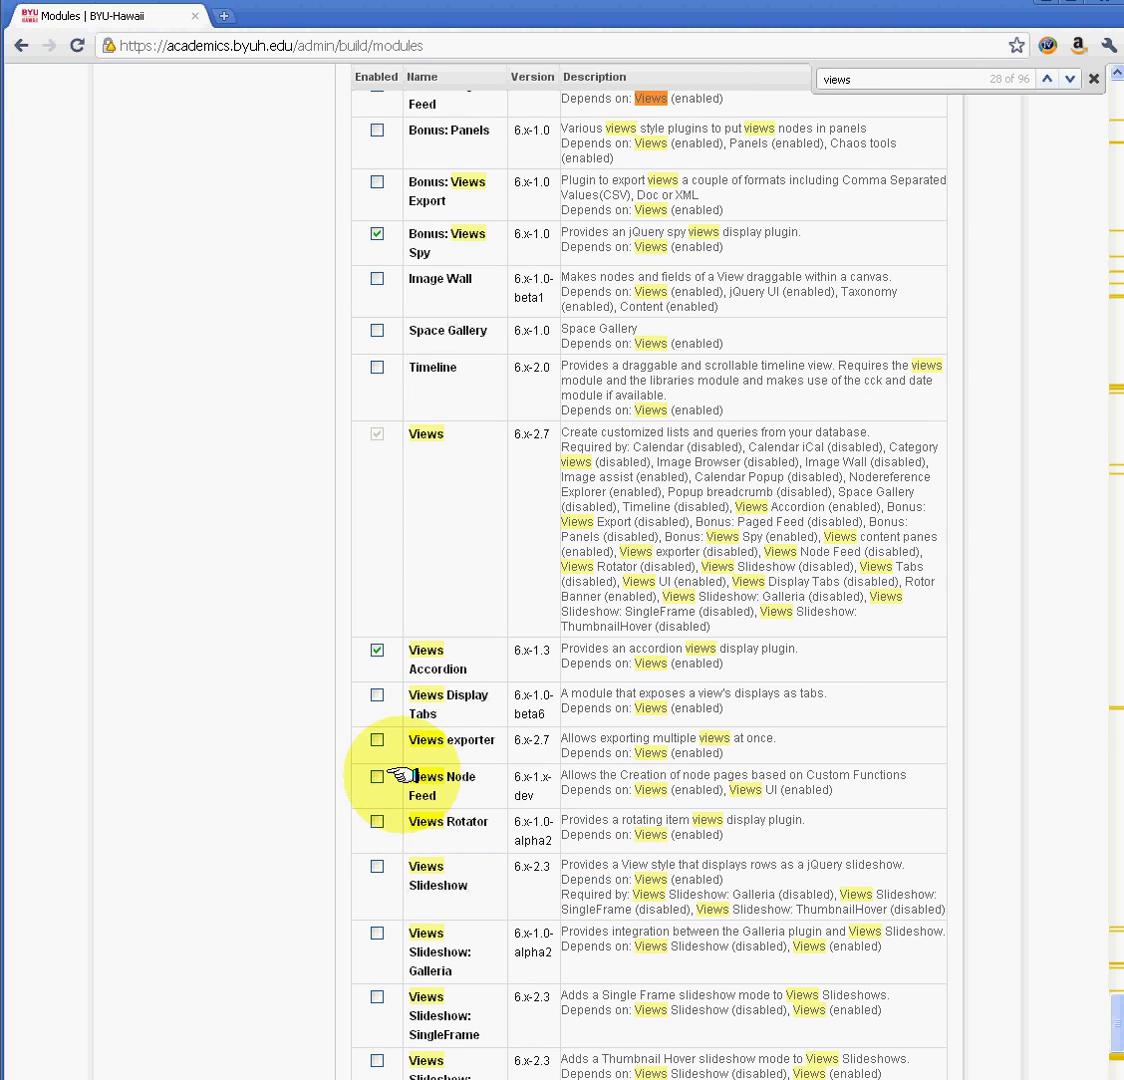
click(377, 821)
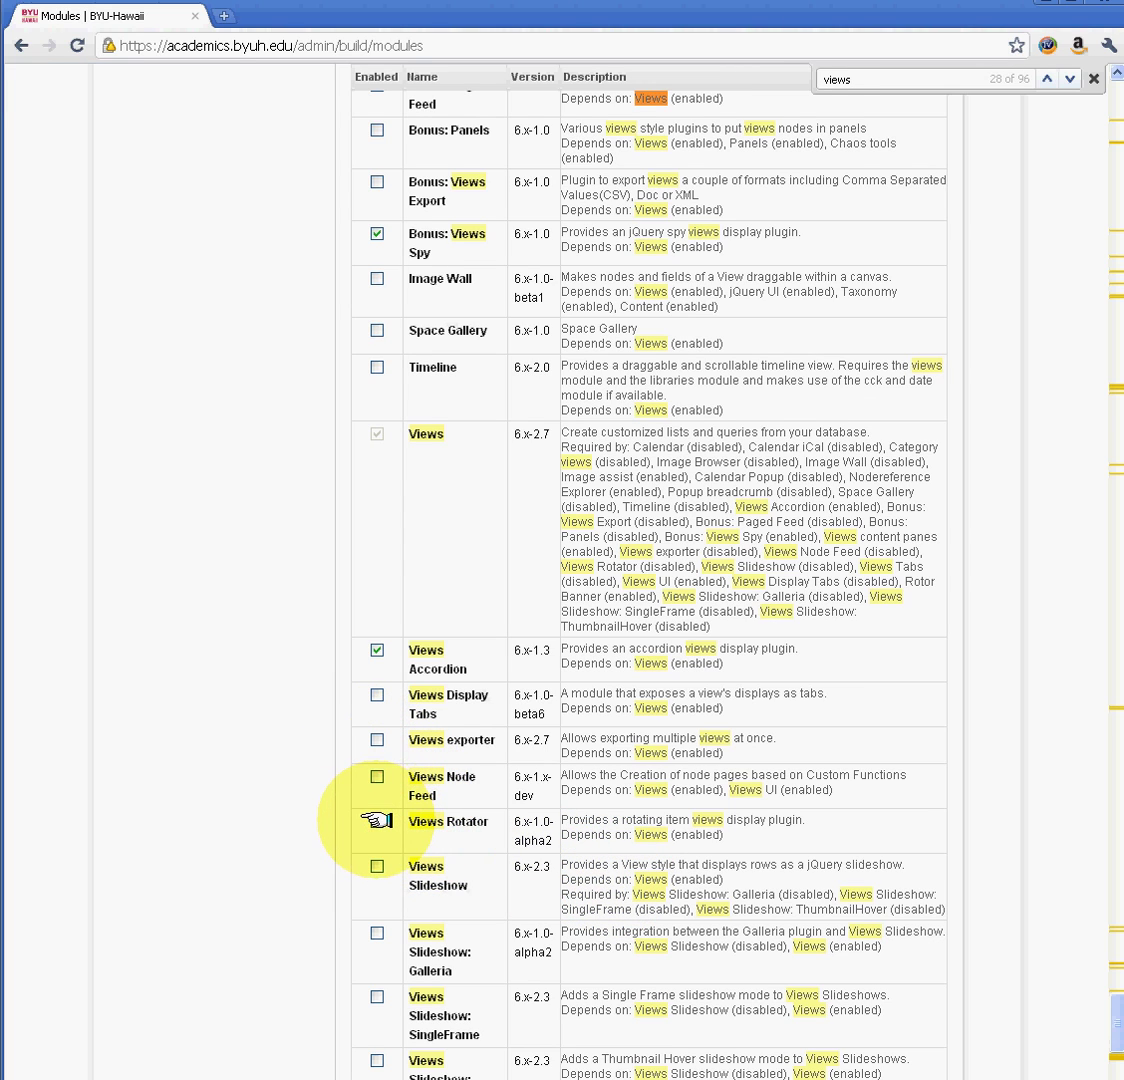
click(377, 866)
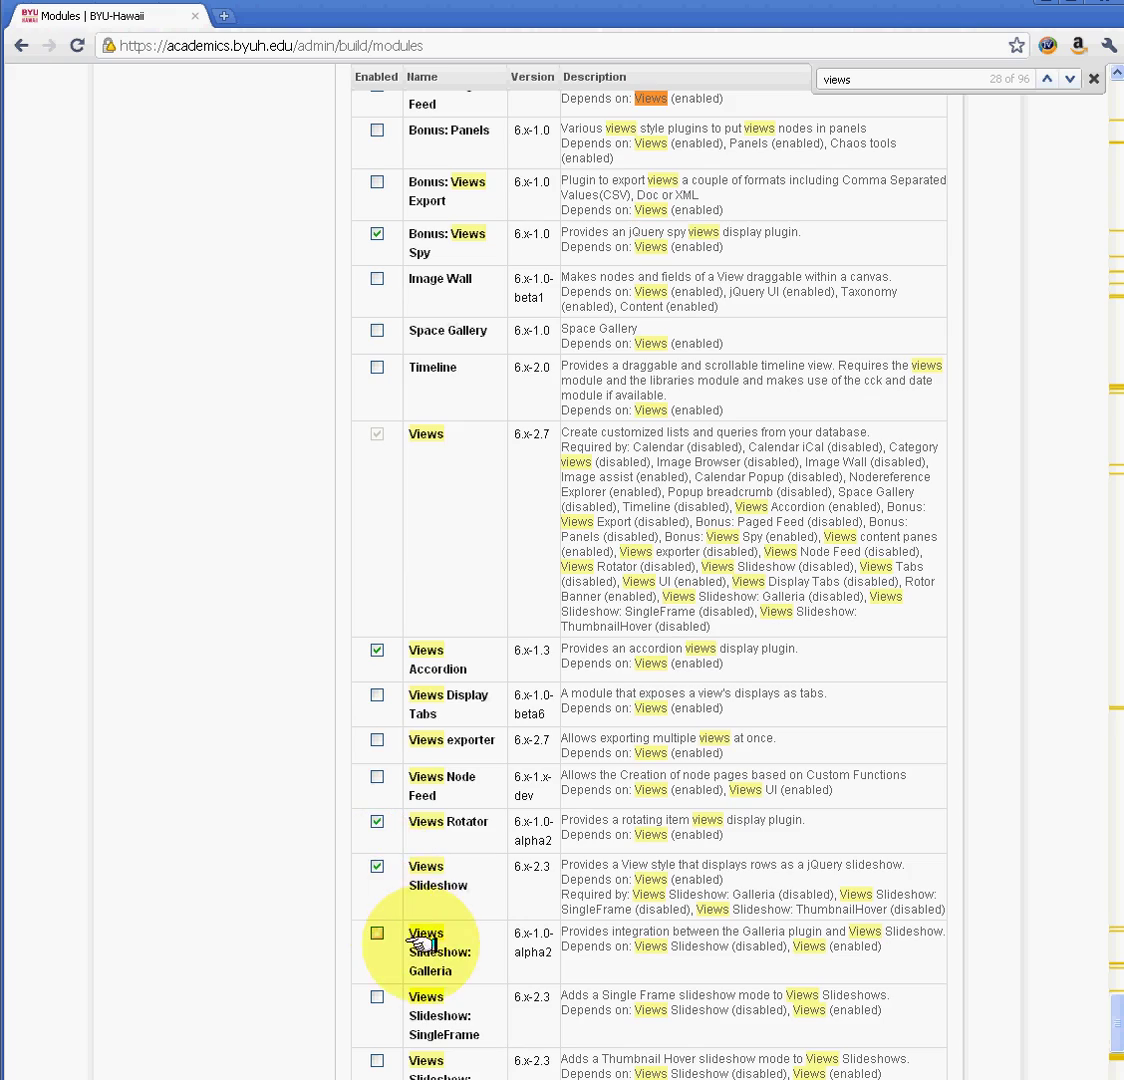
scroll(415, 935, down, 1)
scroll(415, 935, down, 1)
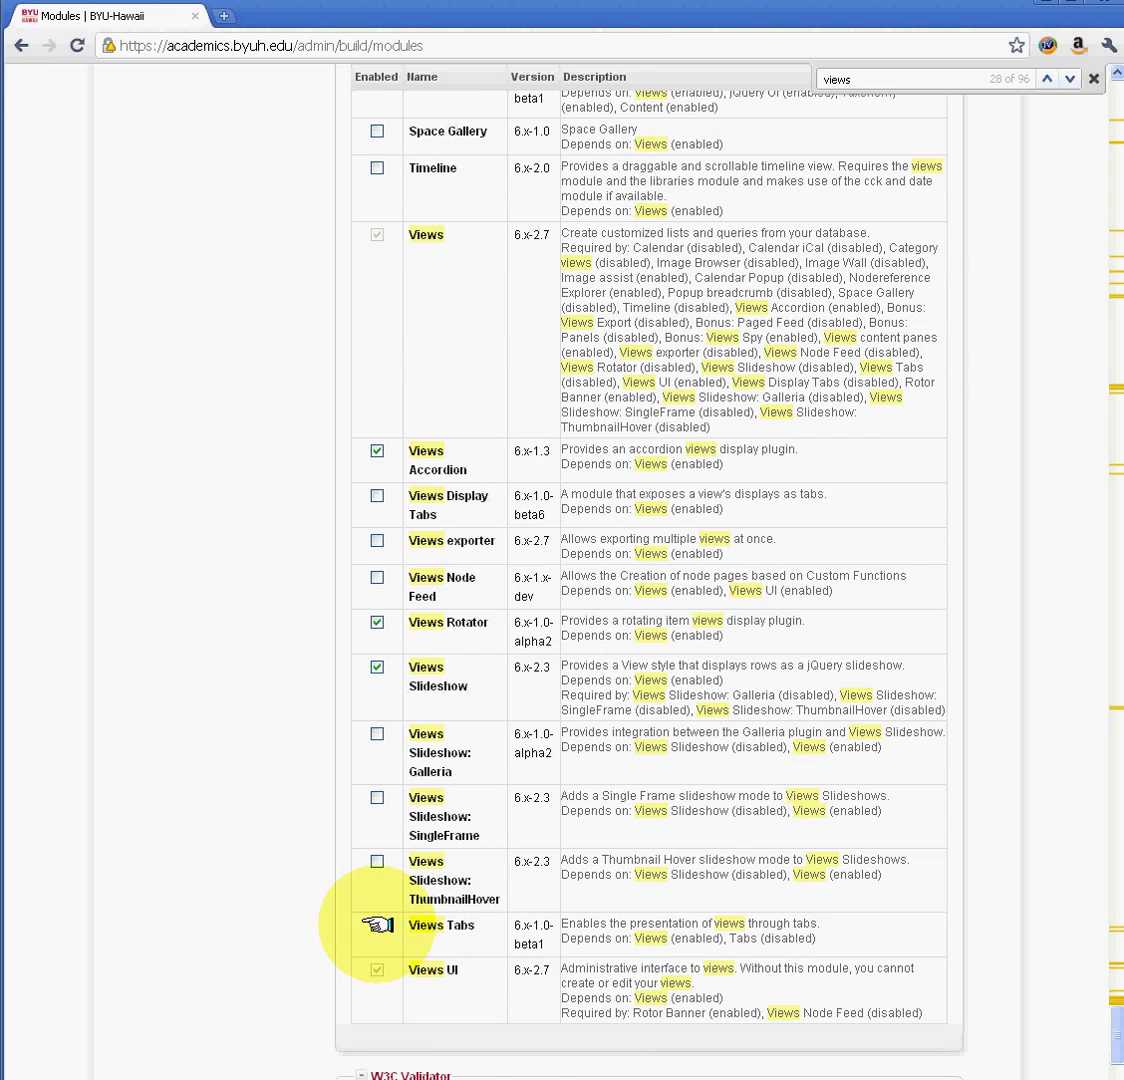
scroll(377, 922, up, 2)
scroll(377, 922, up, 2)
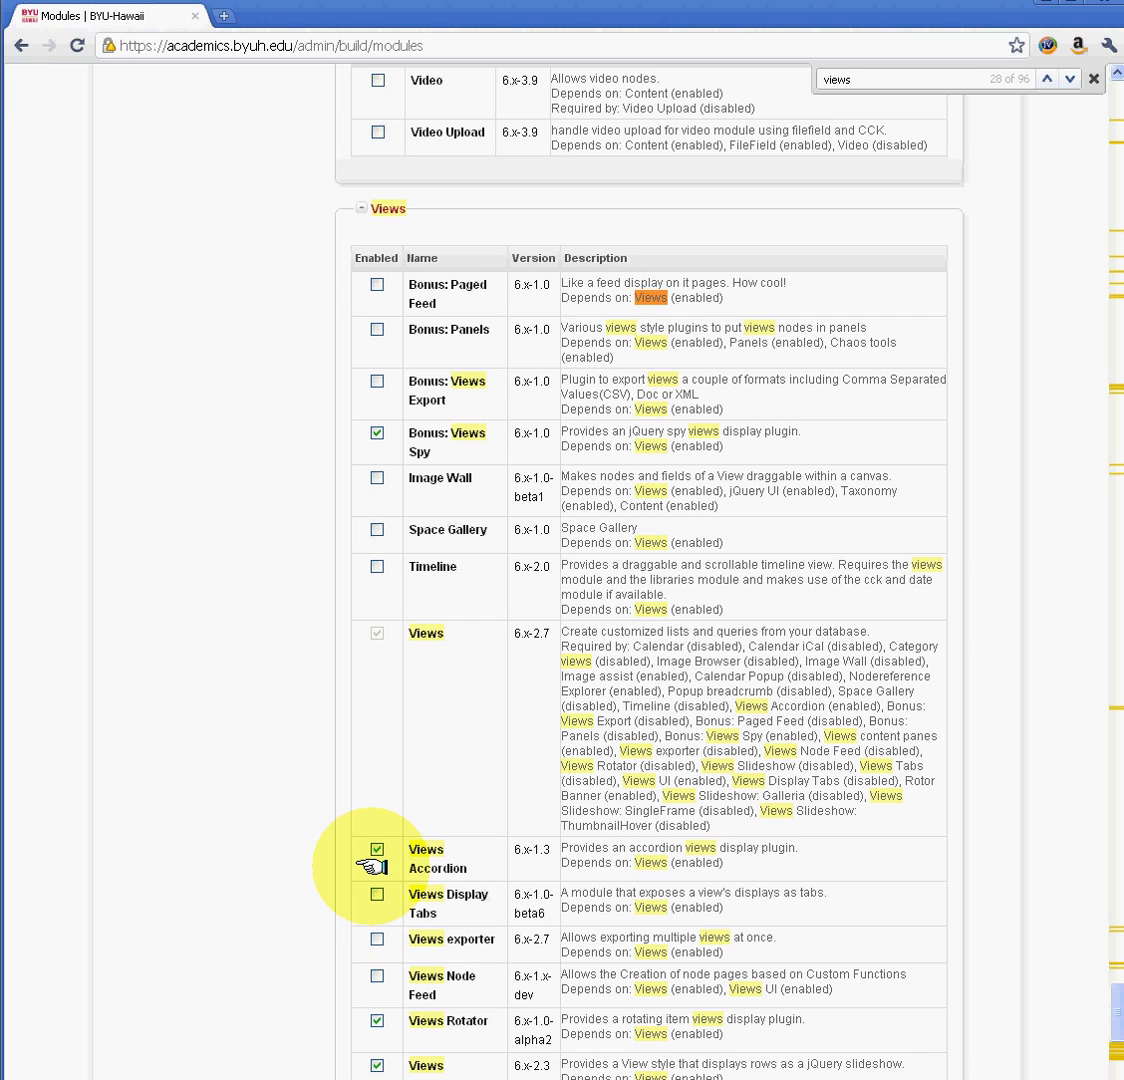
scroll(370, 867, down, 8)
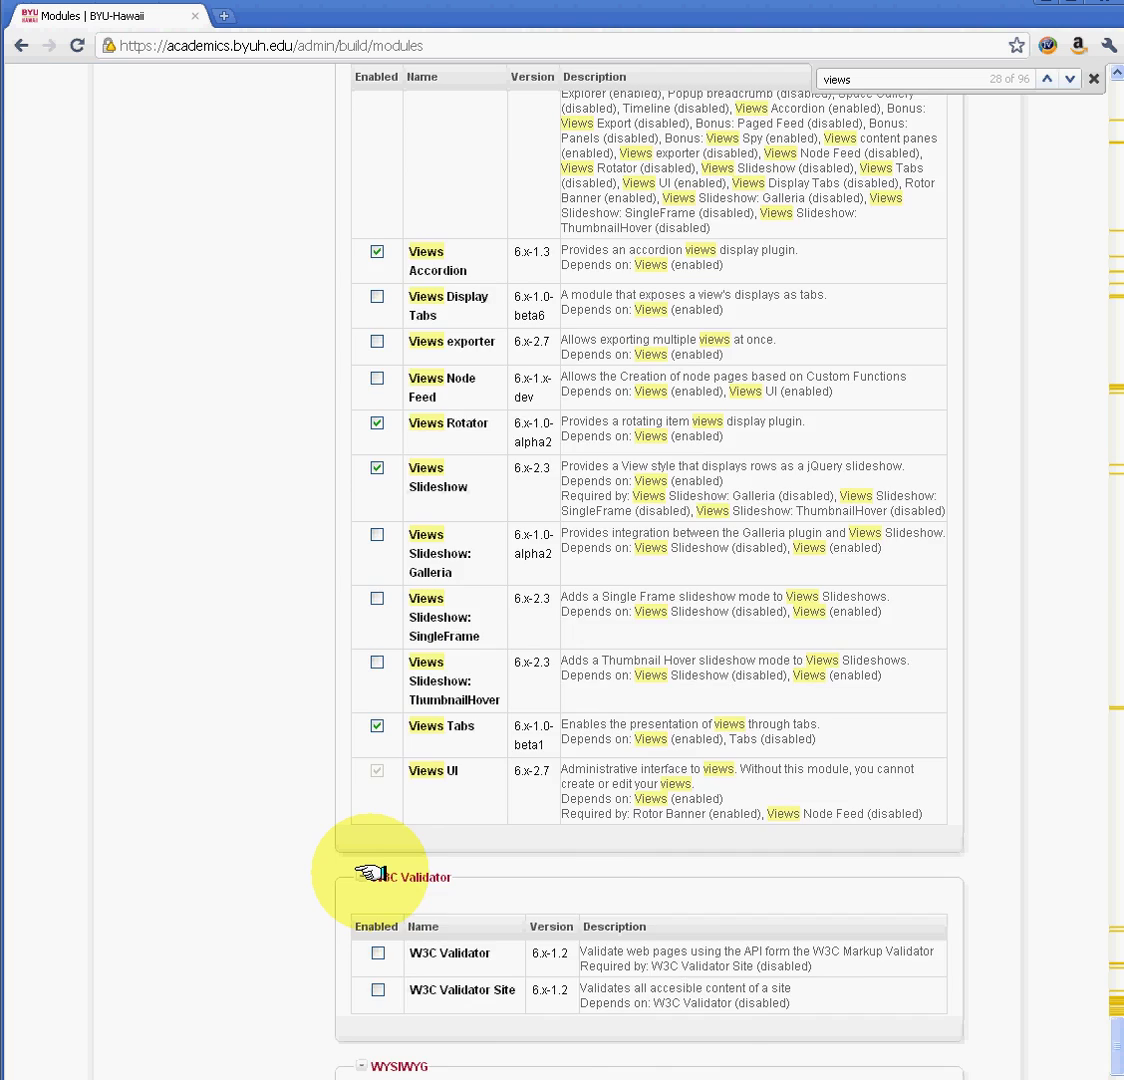
scroll(365, 872, down, 5)
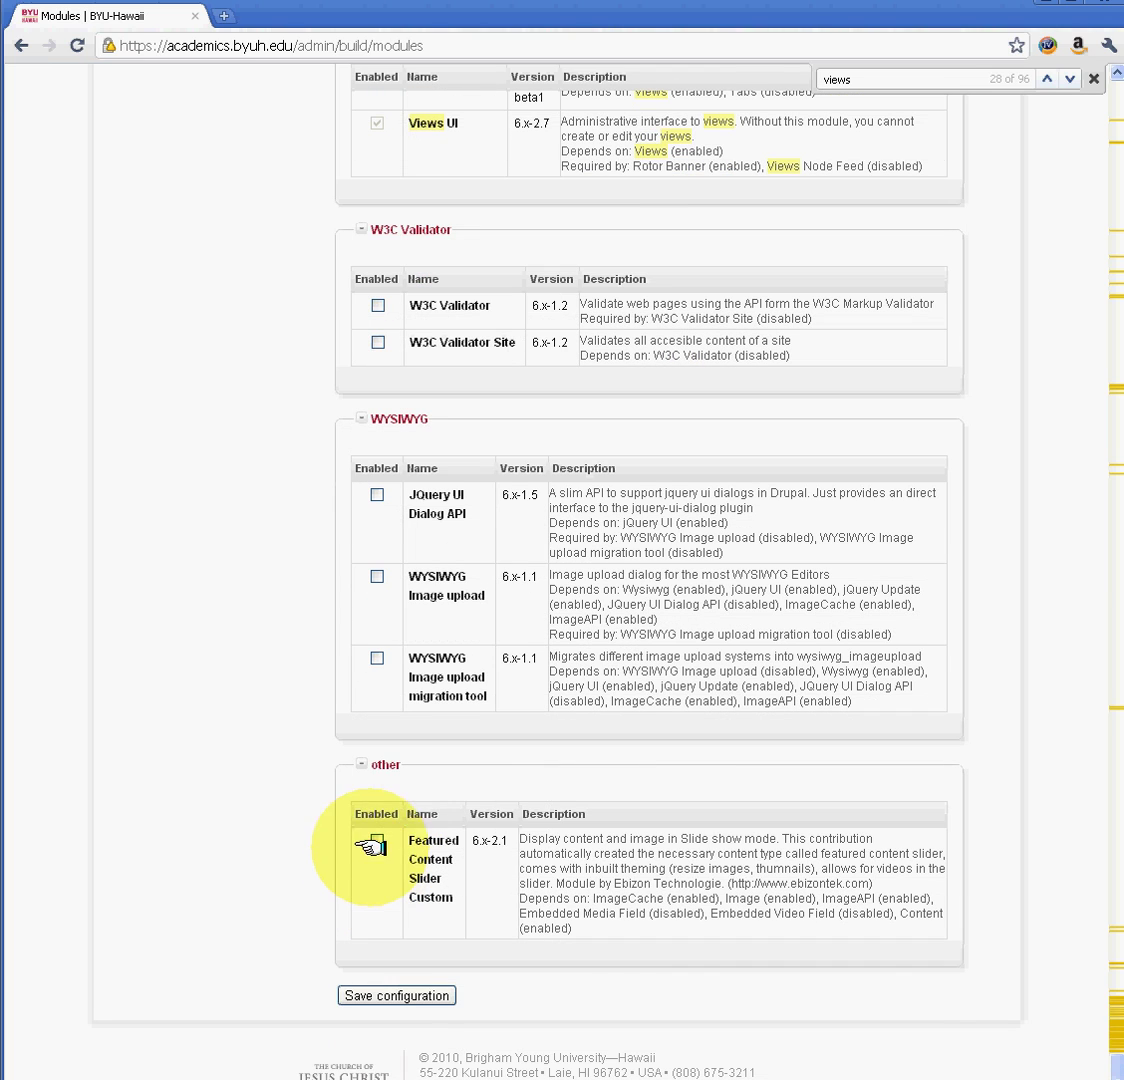
Save the module configuration and confirm also enabling the required Tabs module.
click(396, 993)
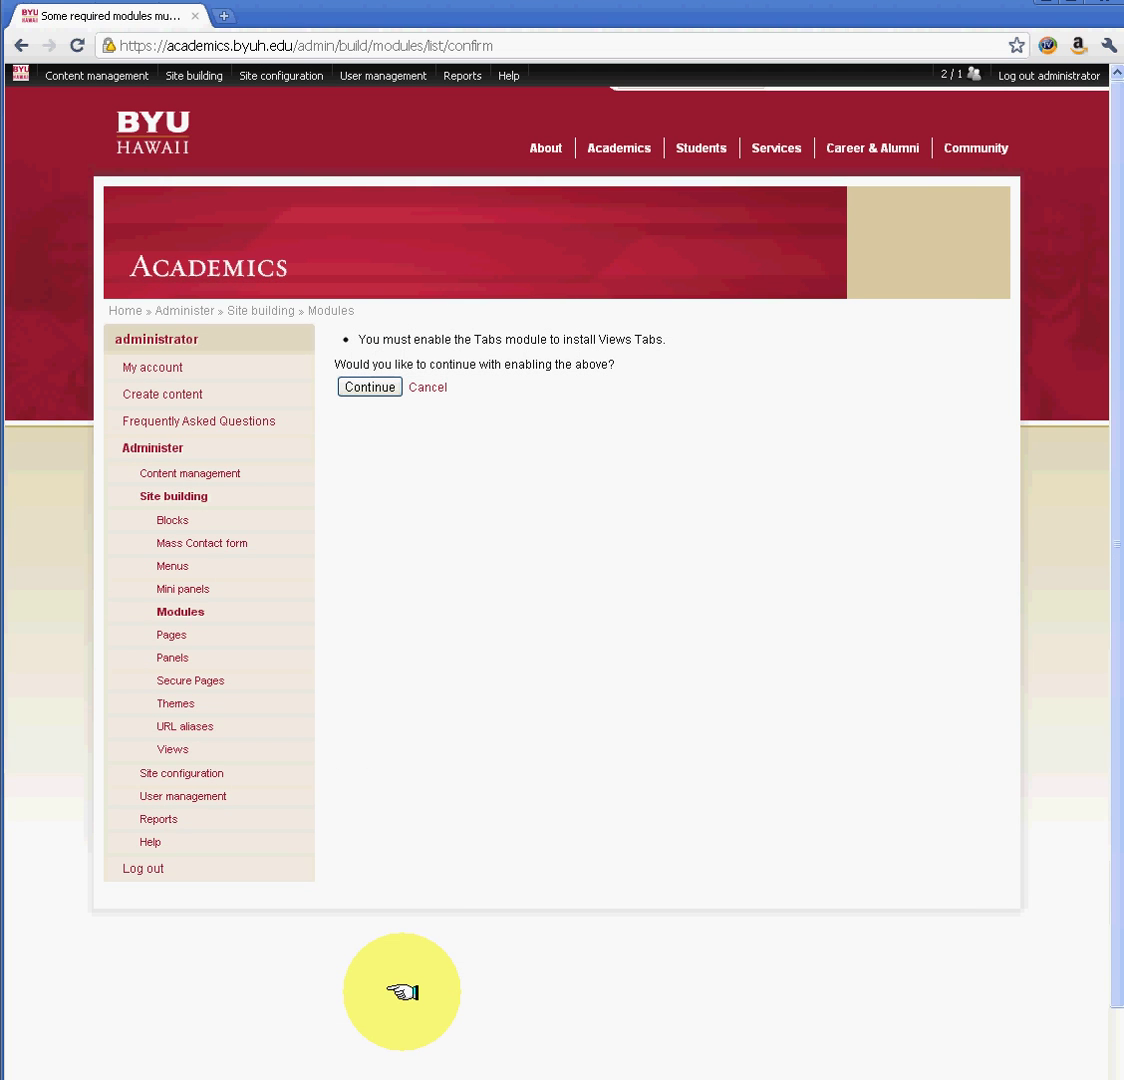
click(380, 386)
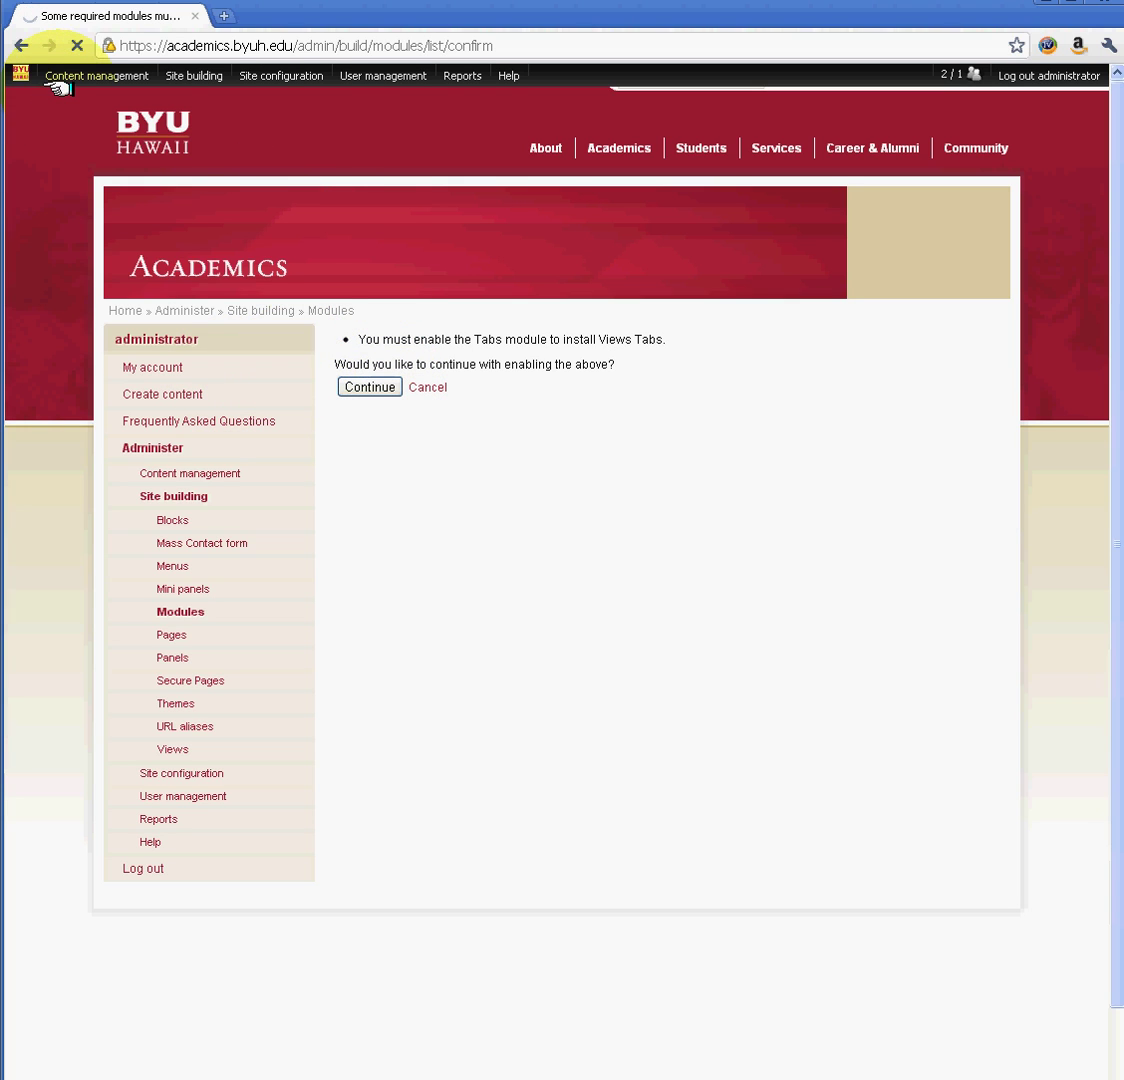
Wait for the Modules page to reload with the configuration-saved and permissions-rebuilt messages.
mouse_move(55, 78)
mouse_move(74, 168)
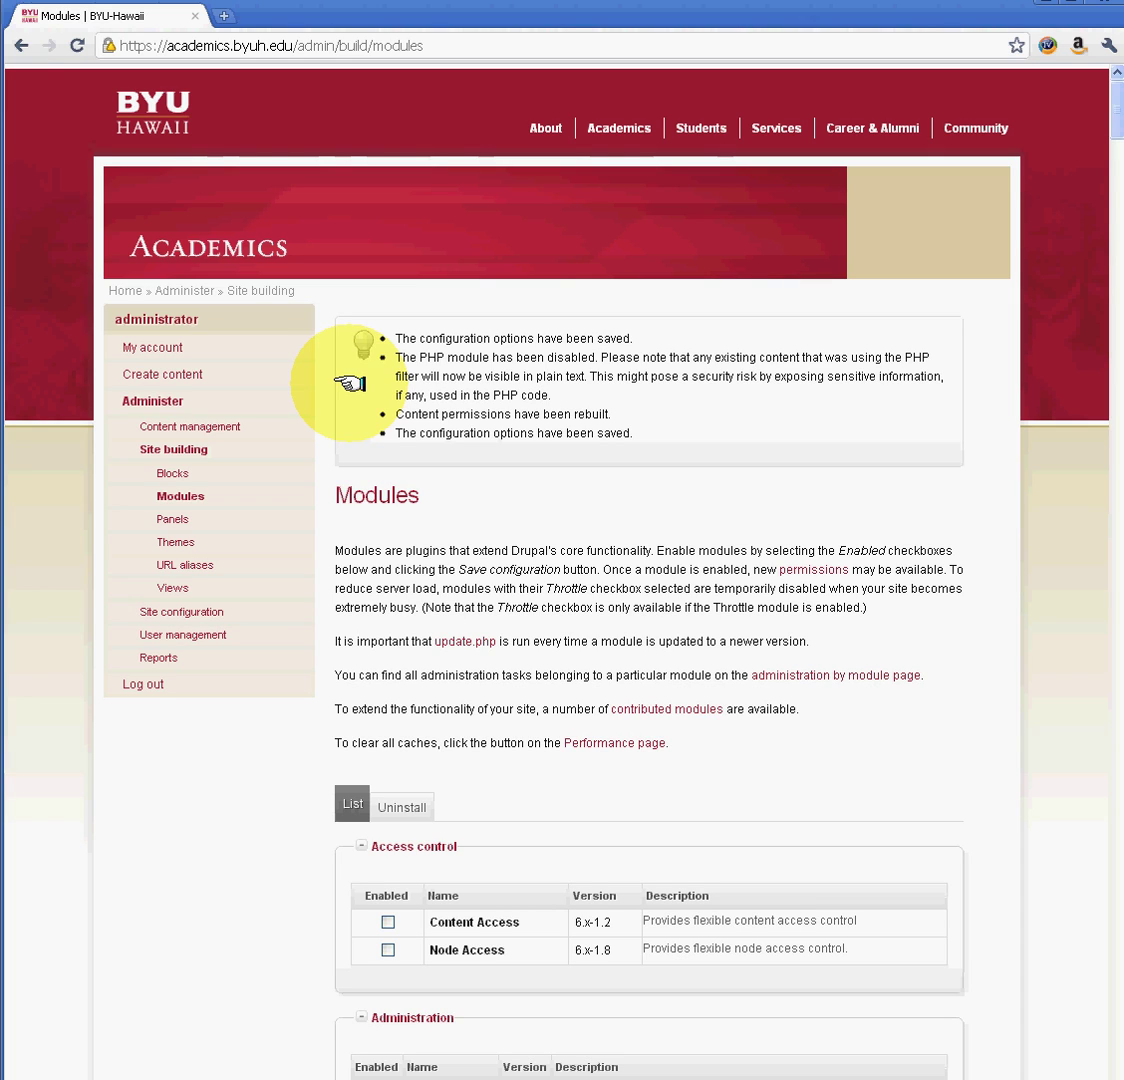
Go from Administer to Views under Site building and open the Add view form.
click(162, 400)
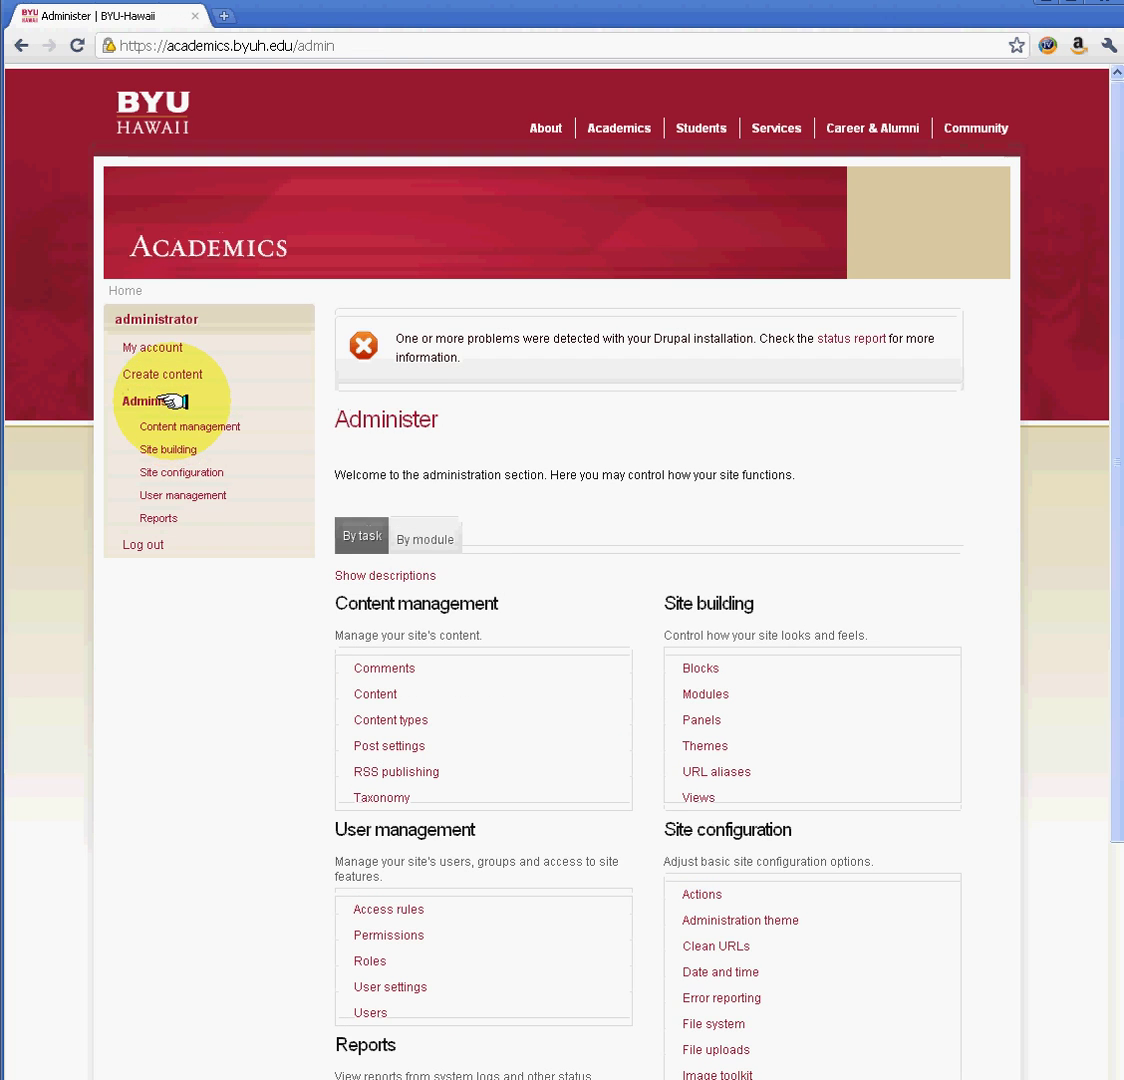
scroll(464, 583, down, 3)
click(698, 499)
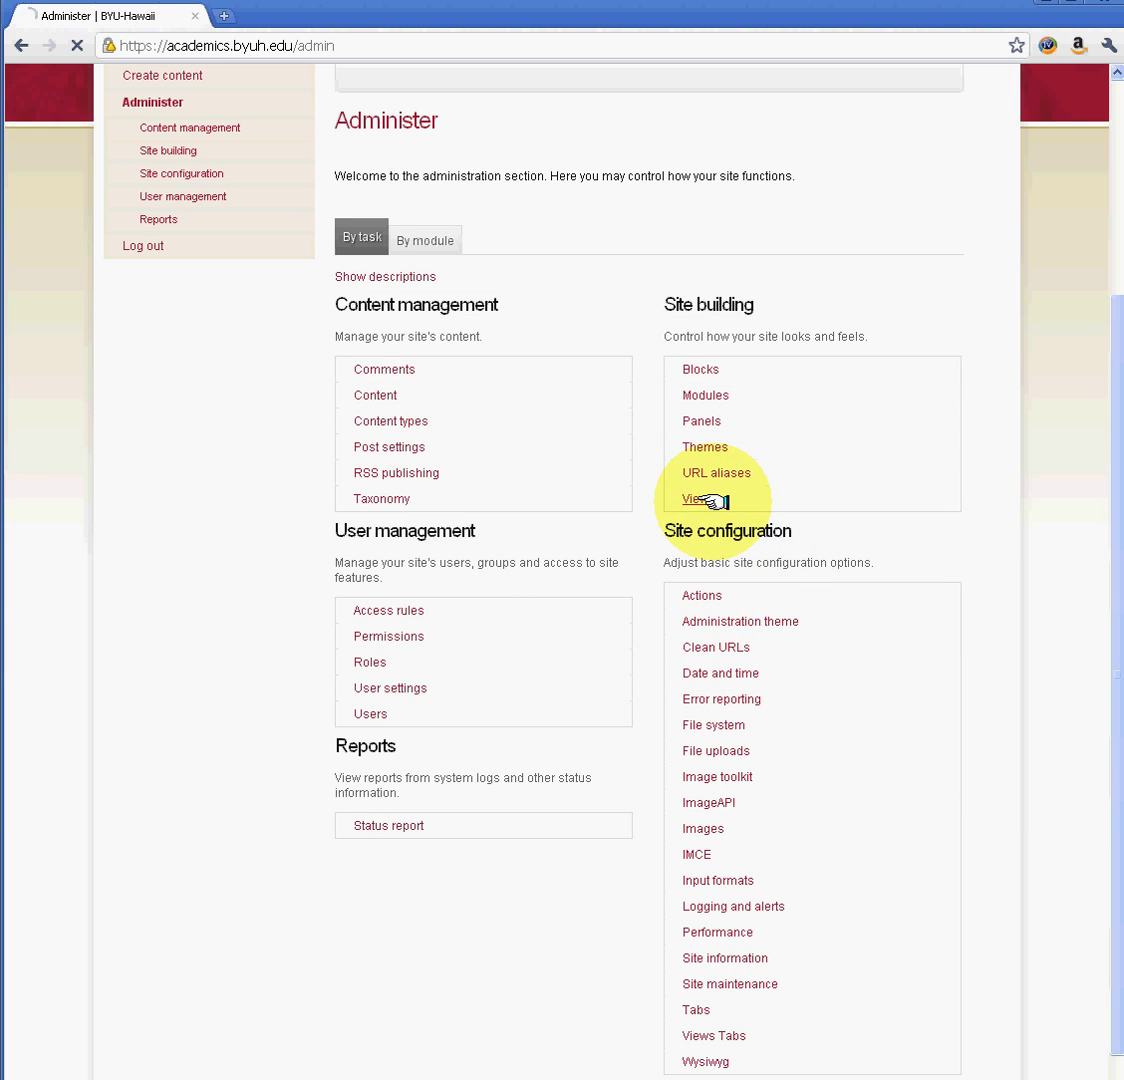
scroll(714, 500, down, 2)
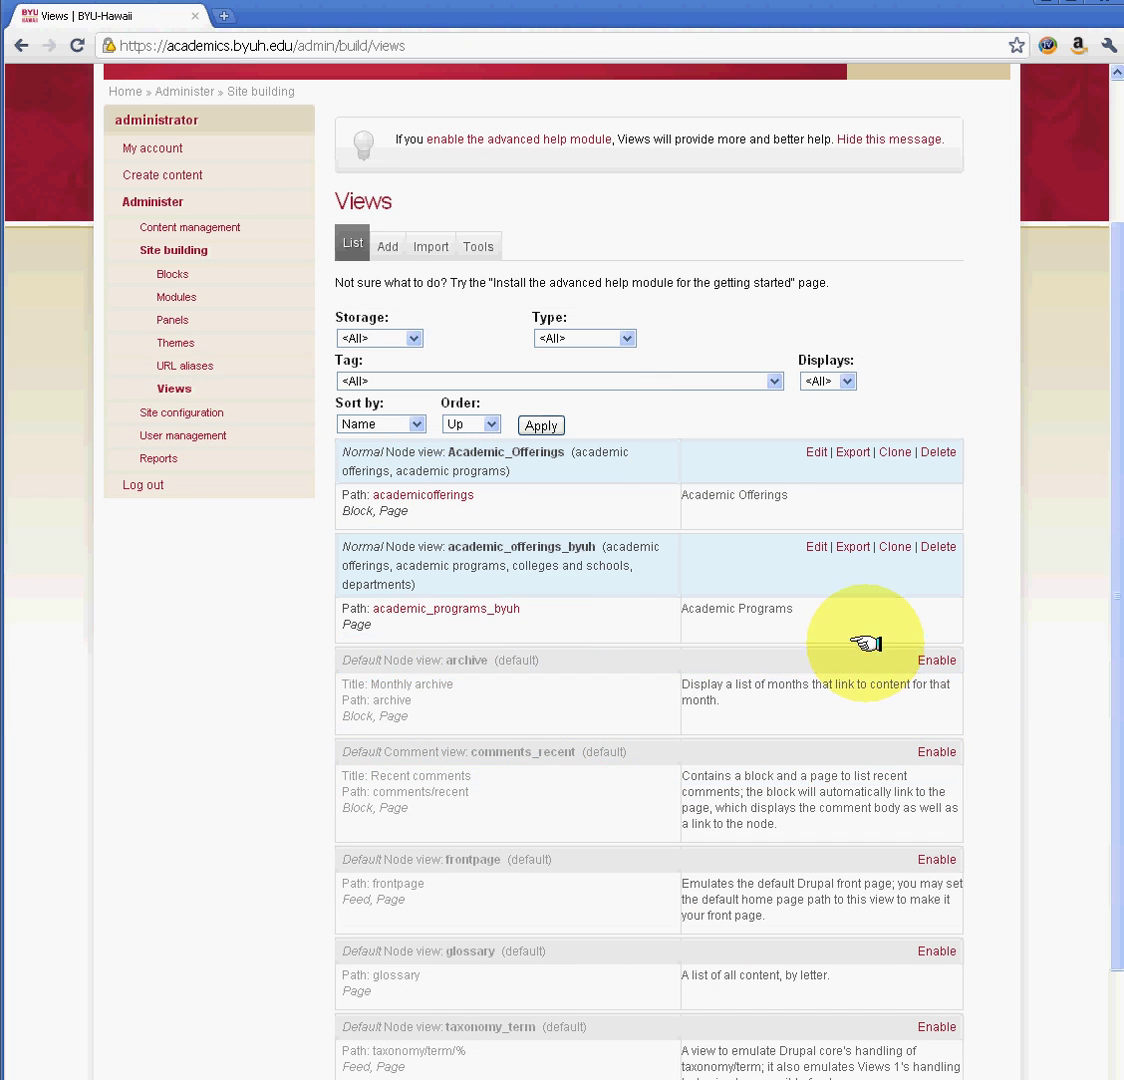
click(386, 243)
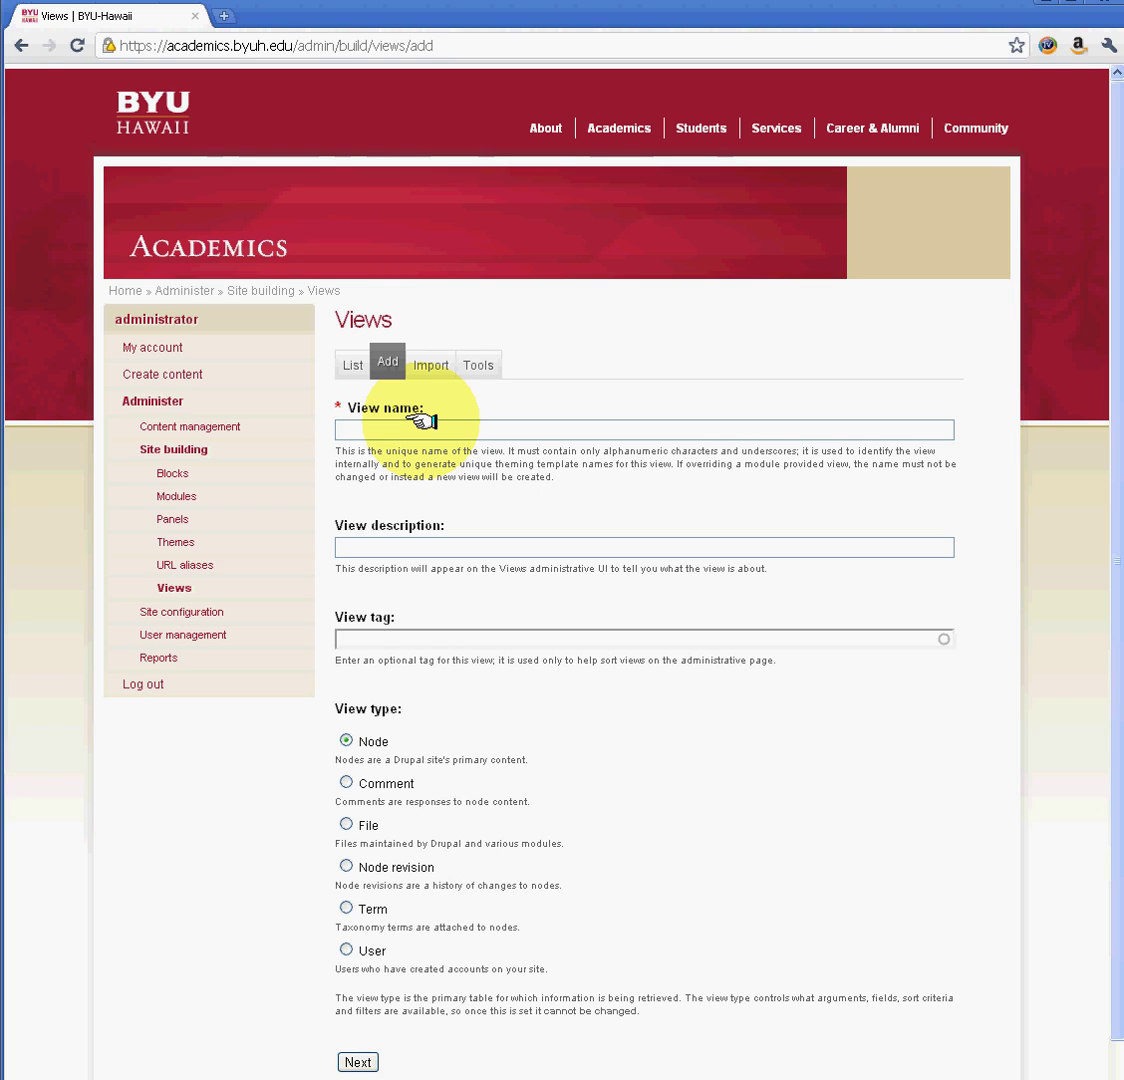
Enter view name 'Page Titles', description 'titles' and tag 'Titles', then submit.
text(Page Titles)
key(Tab)
text(titles)
key(Tab)
text(Titles)
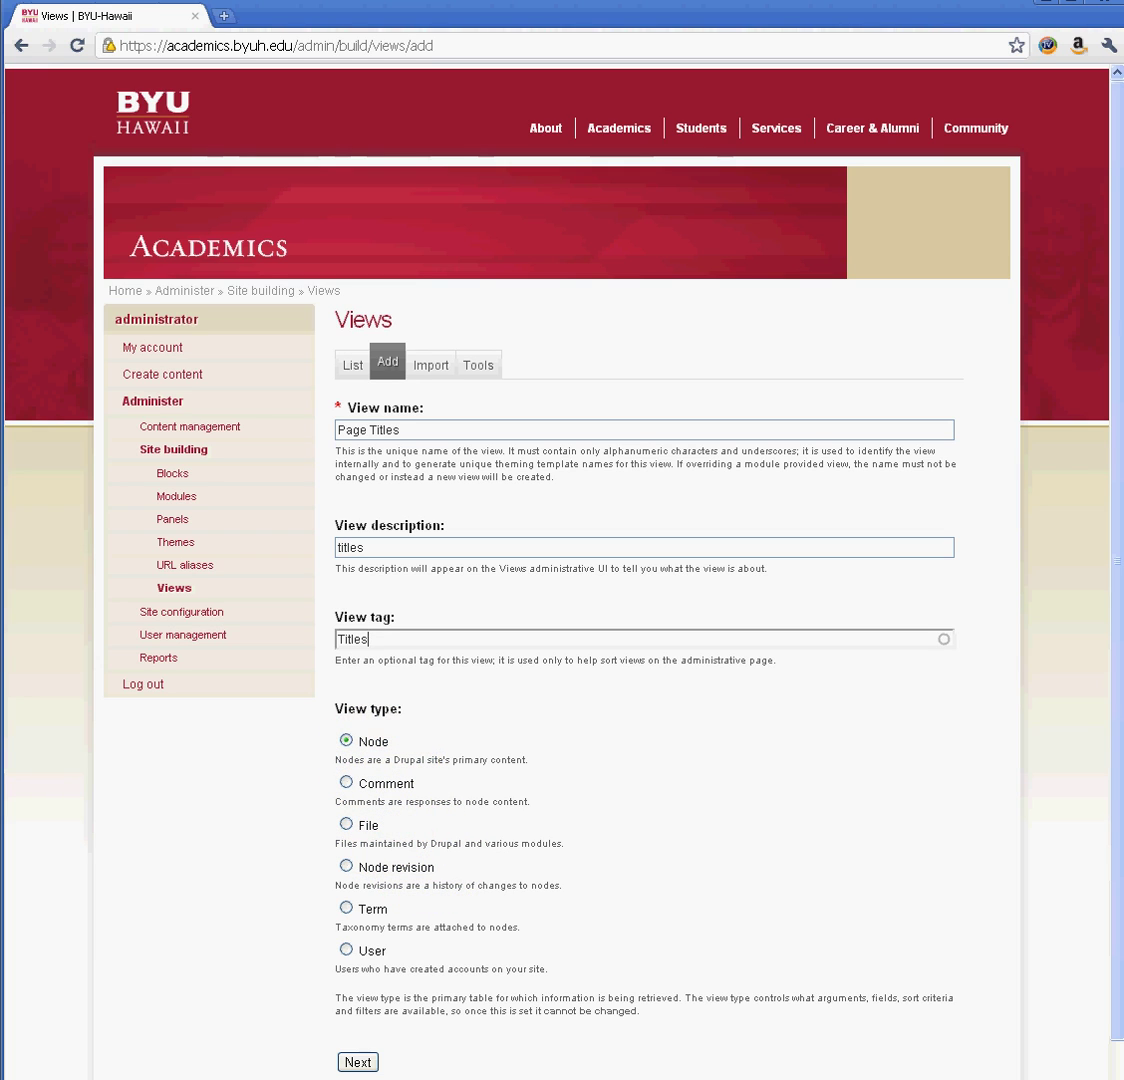
click(358, 1064)
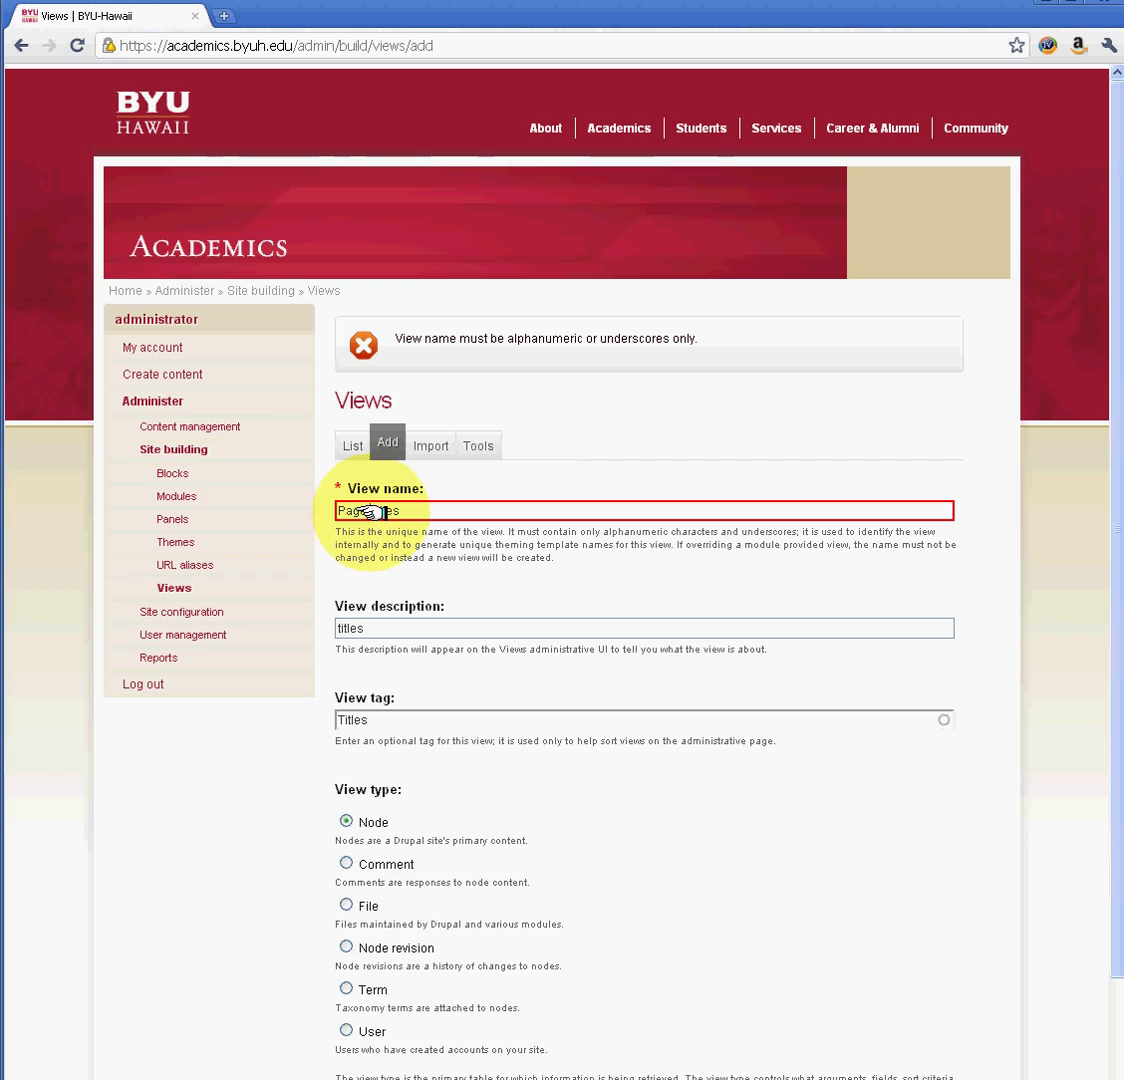
Correct the invalid view name to 'page_titles' and submit the Node view again.
key(BackSpace)
text(_)
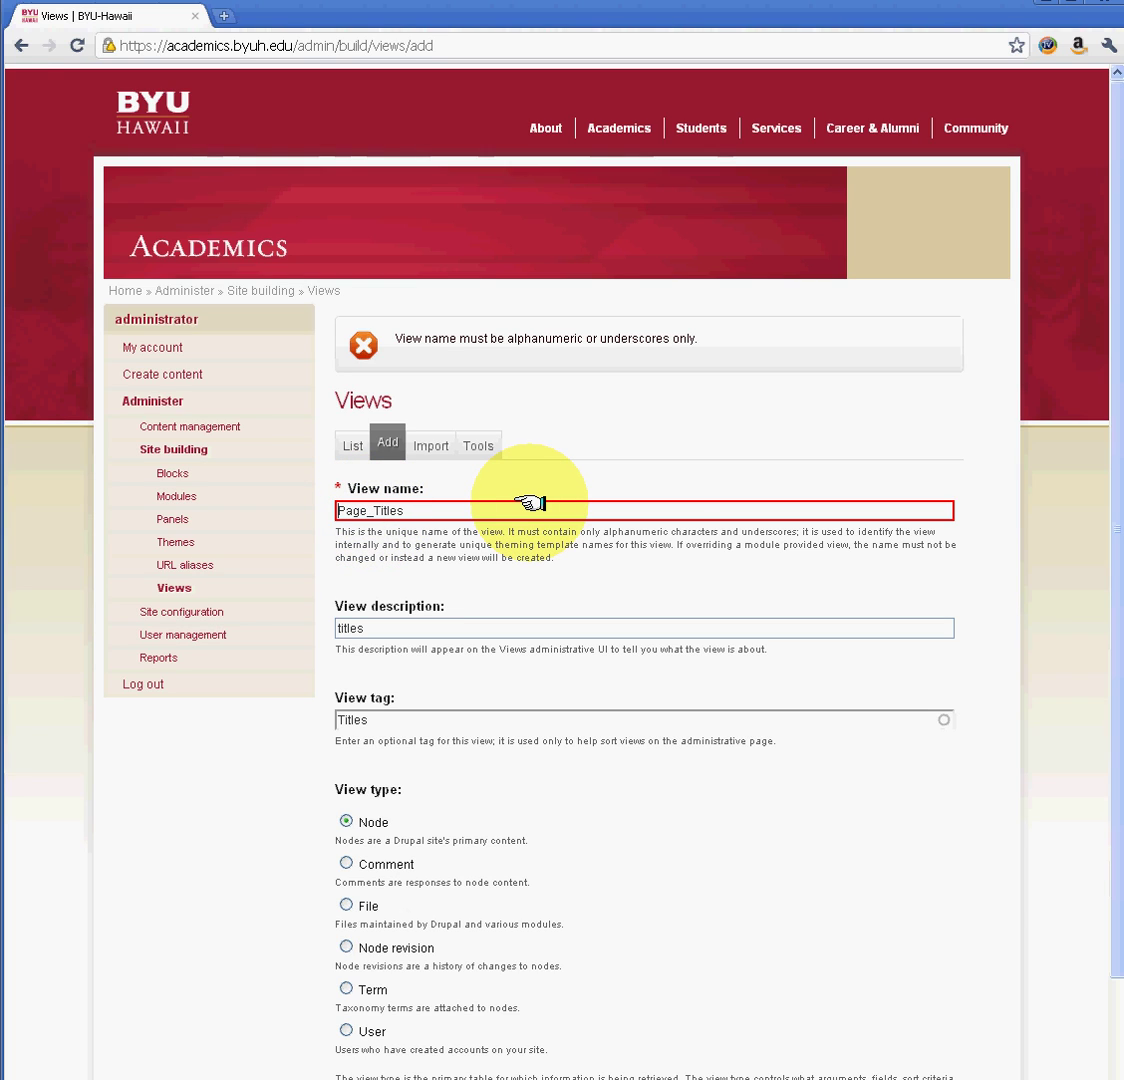
key(Home)
key(Delete)
text(p)
key(Right)
key(Right)
key(Right)
key(Right)
key(Delete)
text(t)
scroll(502, 513, down, 3)
click(350, 980)
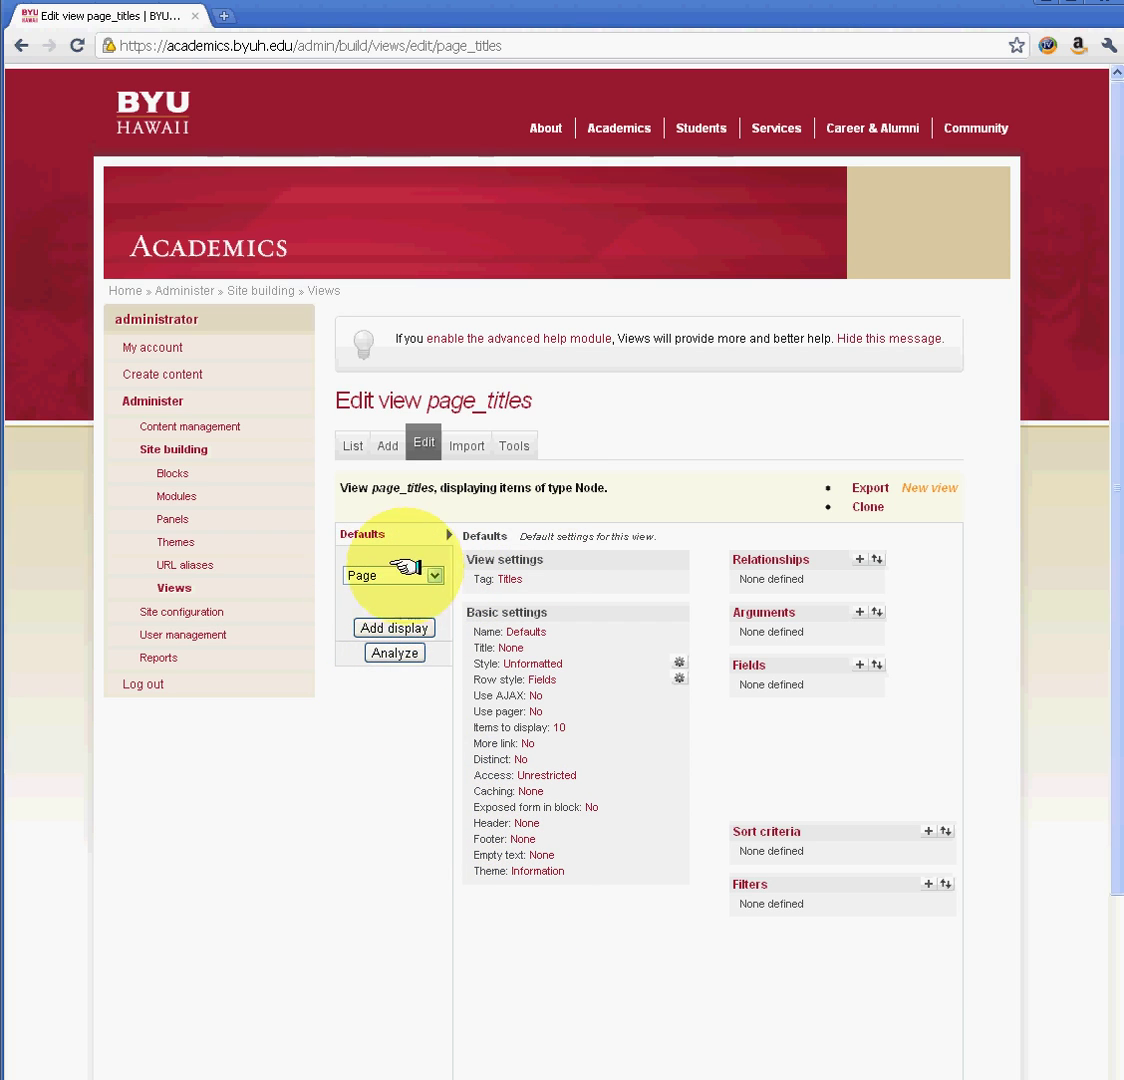
Choose Page as the display type and add it to the view.
click(400, 628)
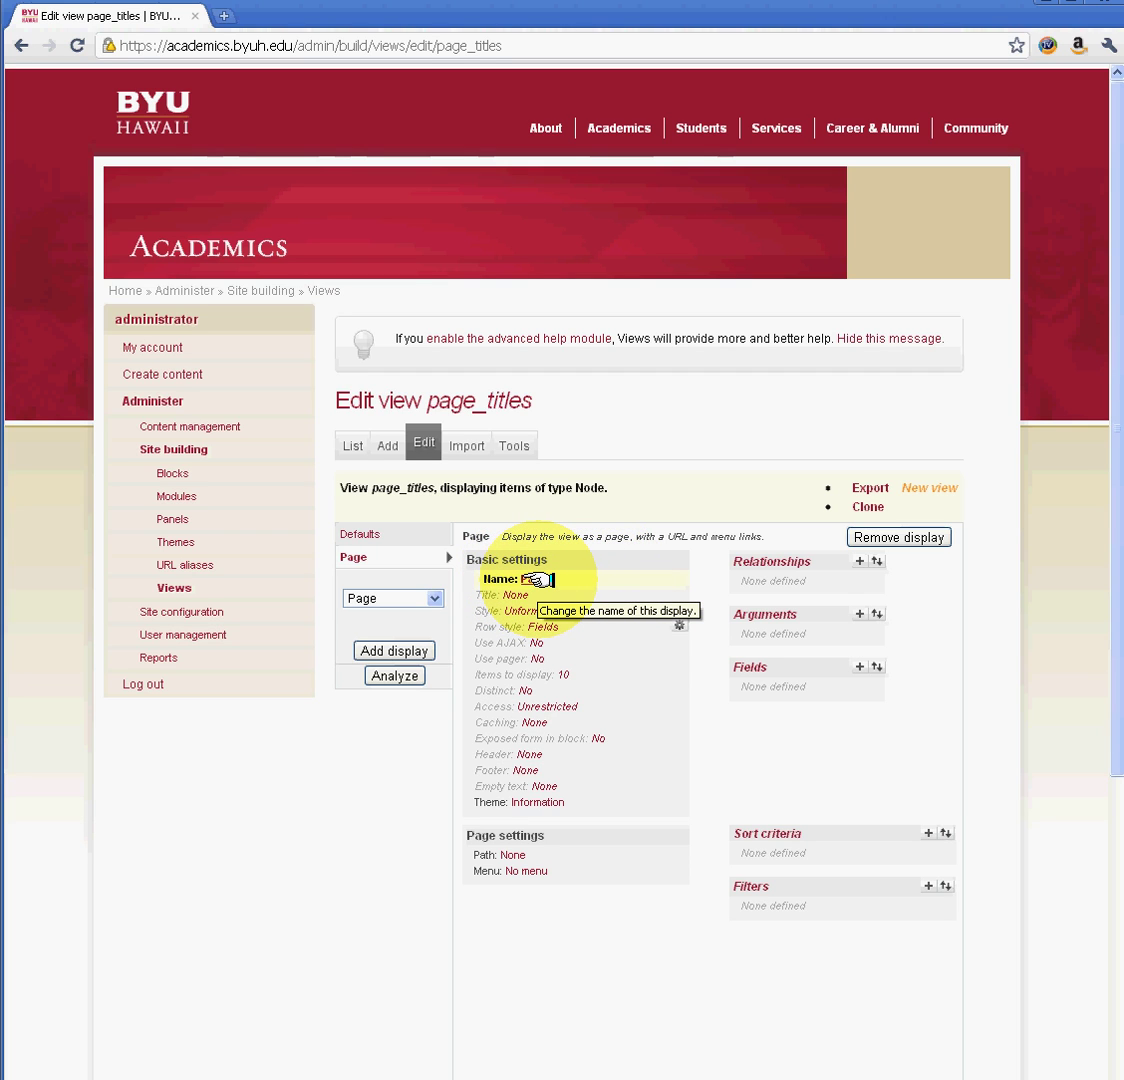
Rename the Page display to 'Page Titles'.
click(537, 579)
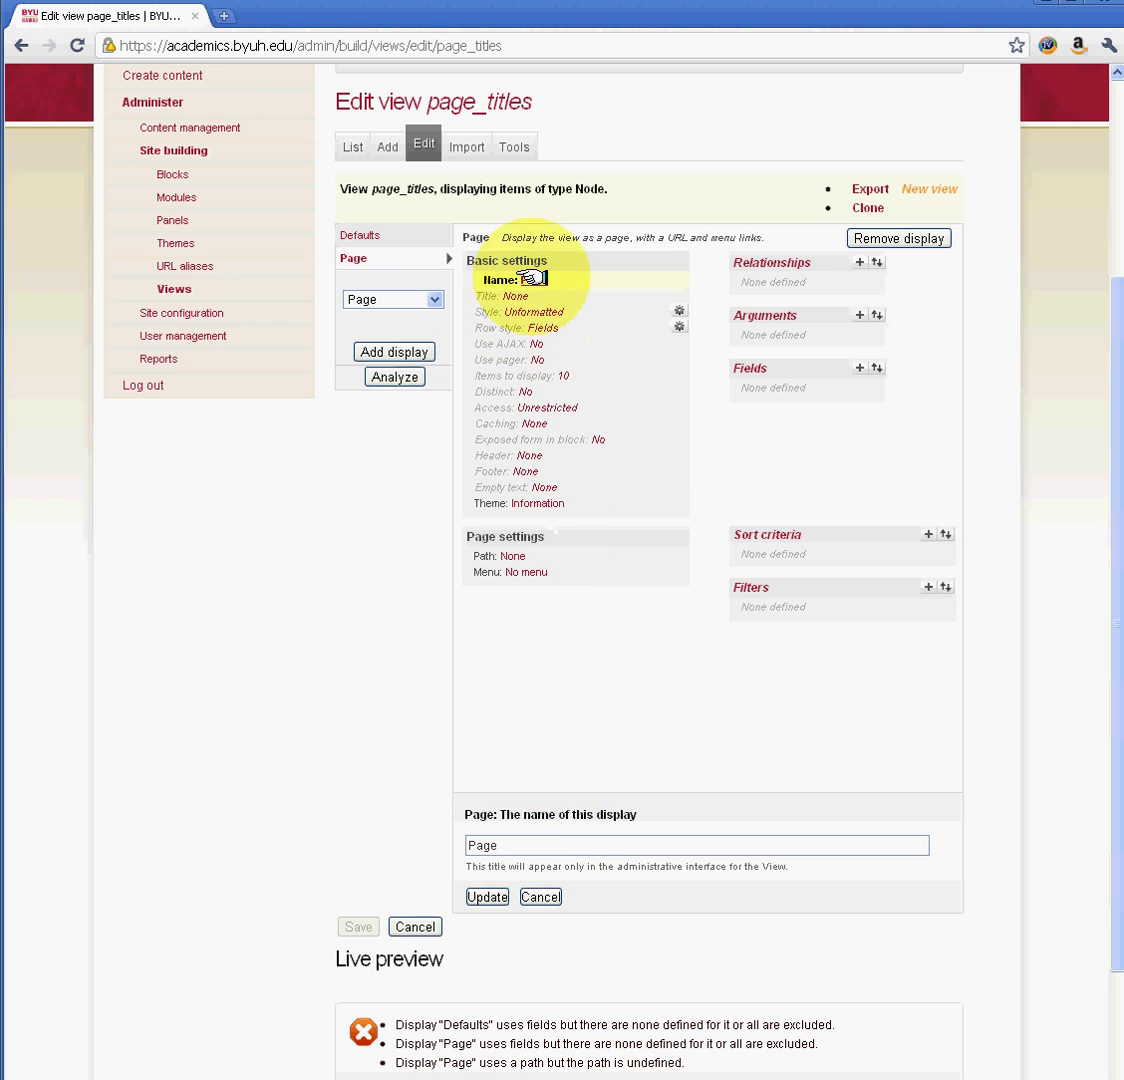
click(522, 846)
text(T)
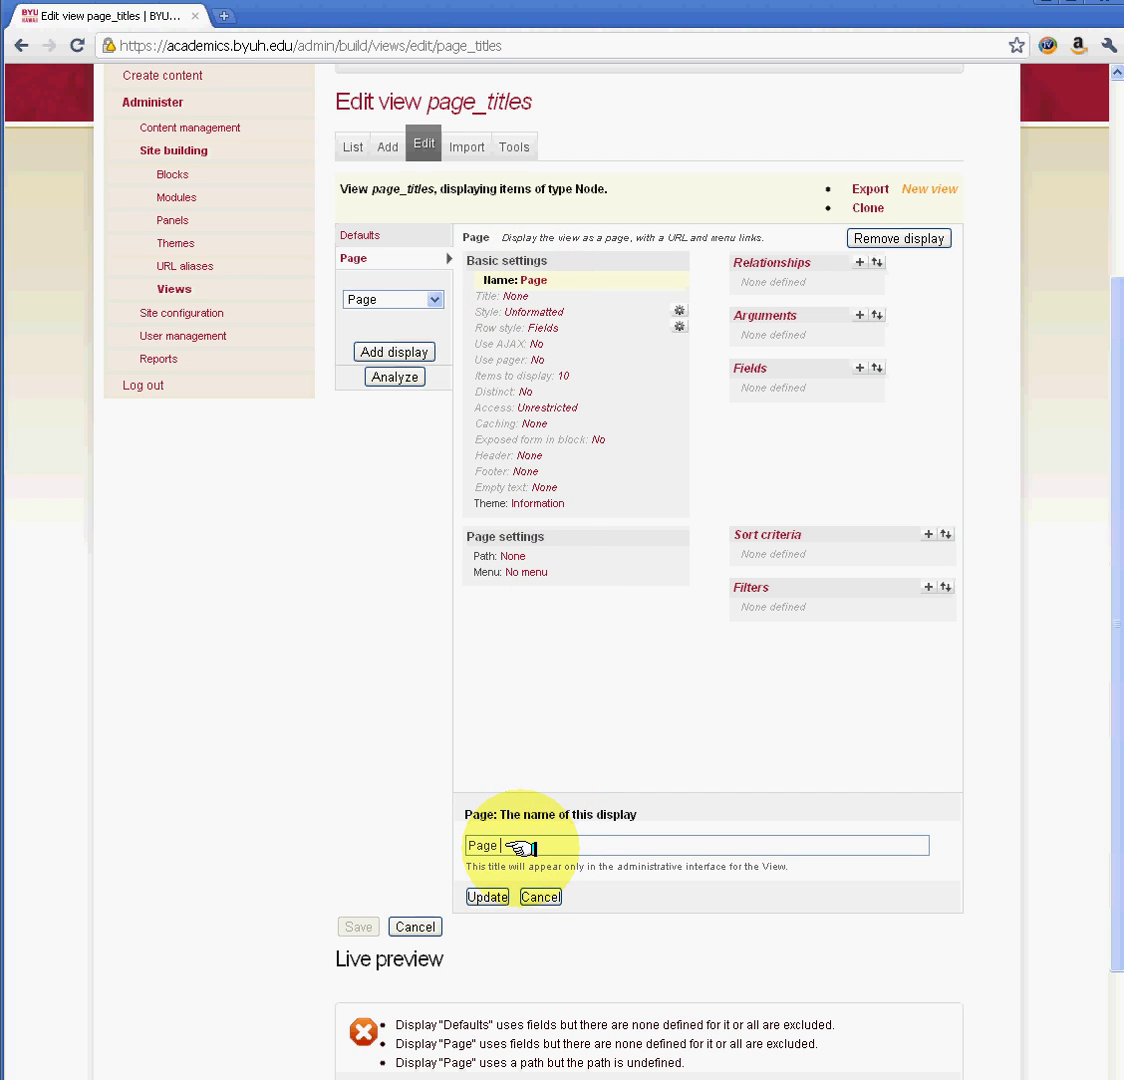
text(itles)
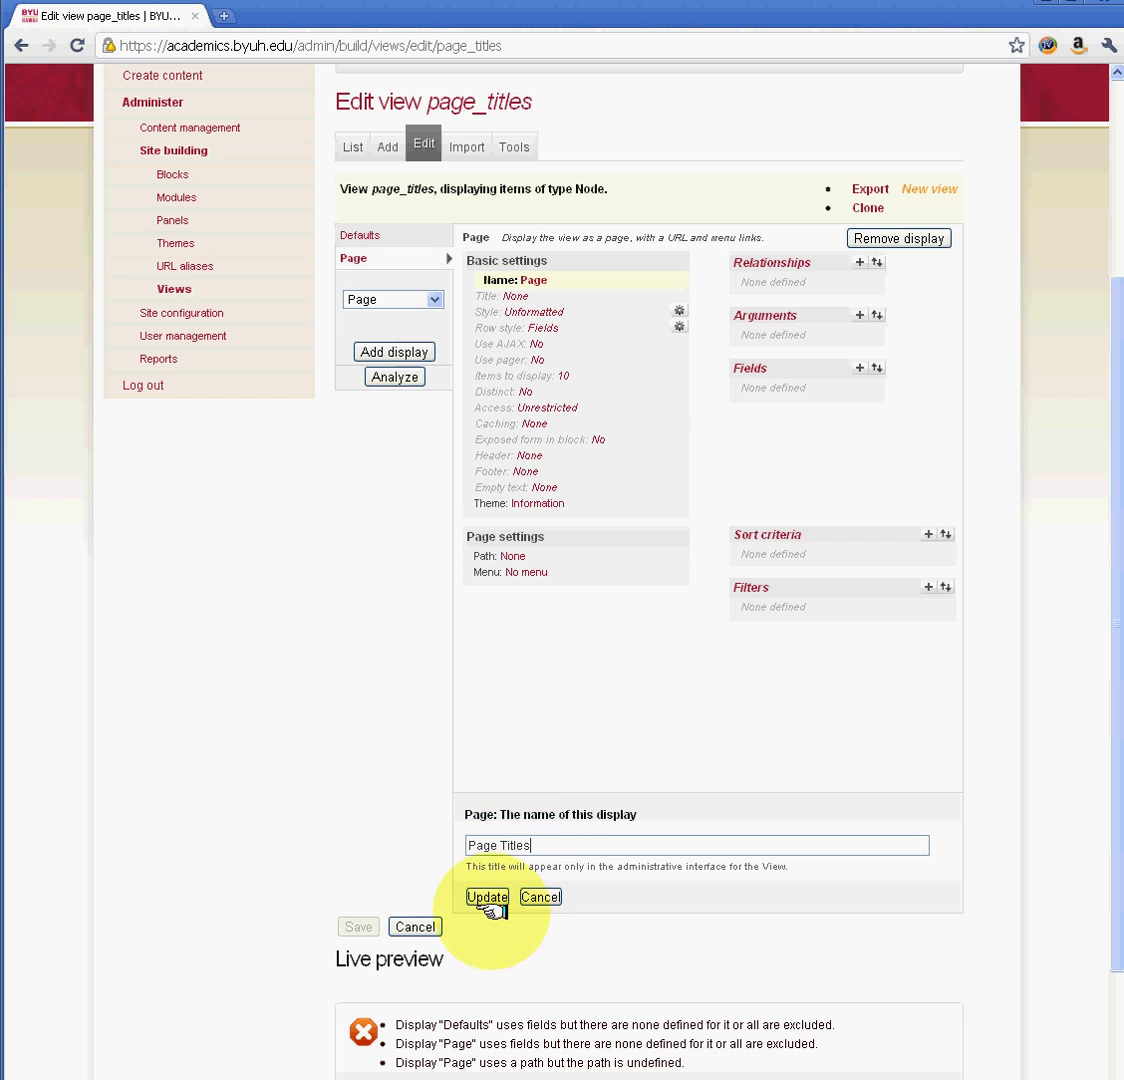
click(487, 897)
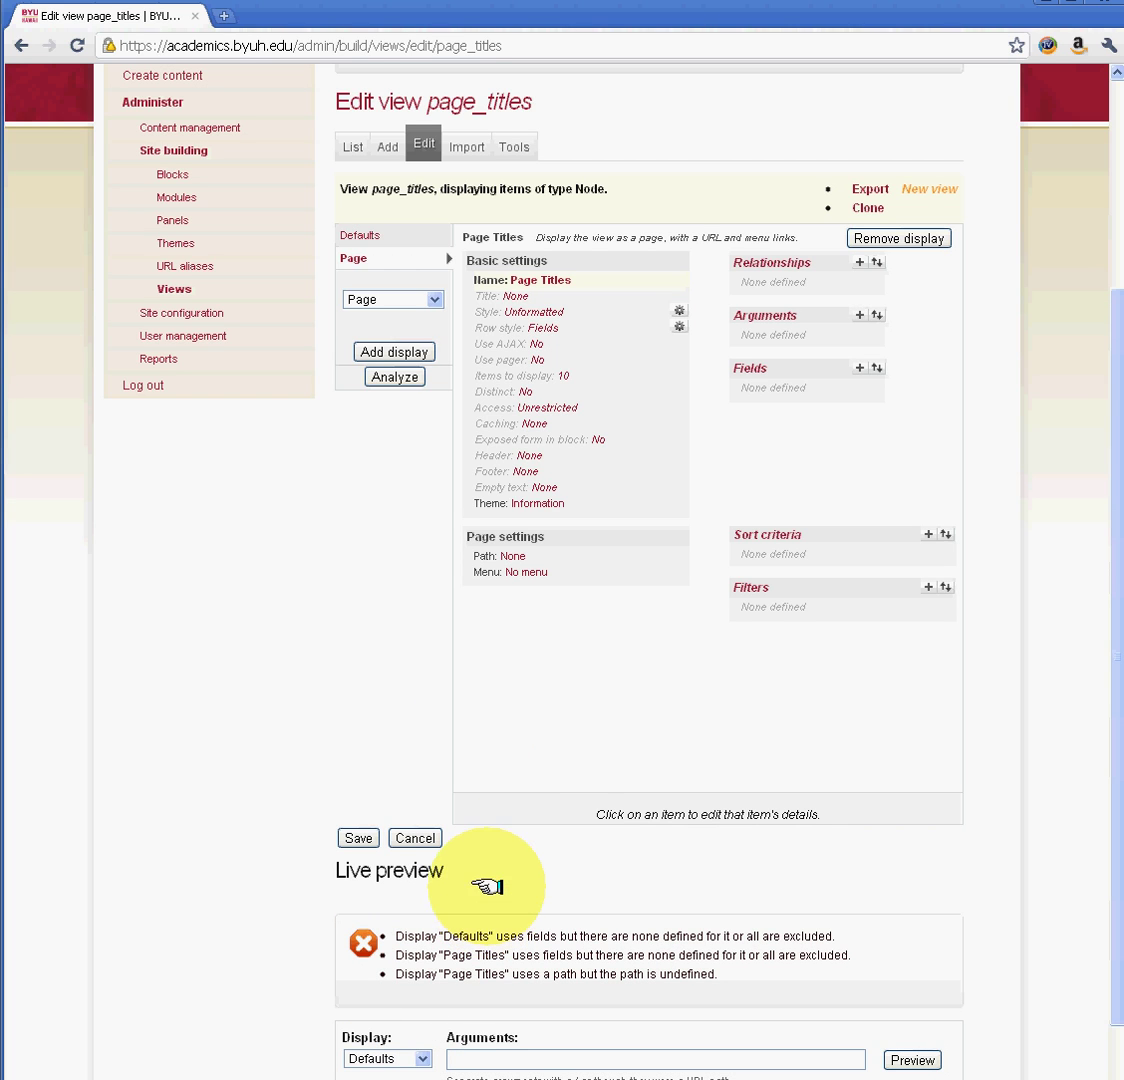
Set the view title to 'Page Titles' on the default display.
click(515, 296)
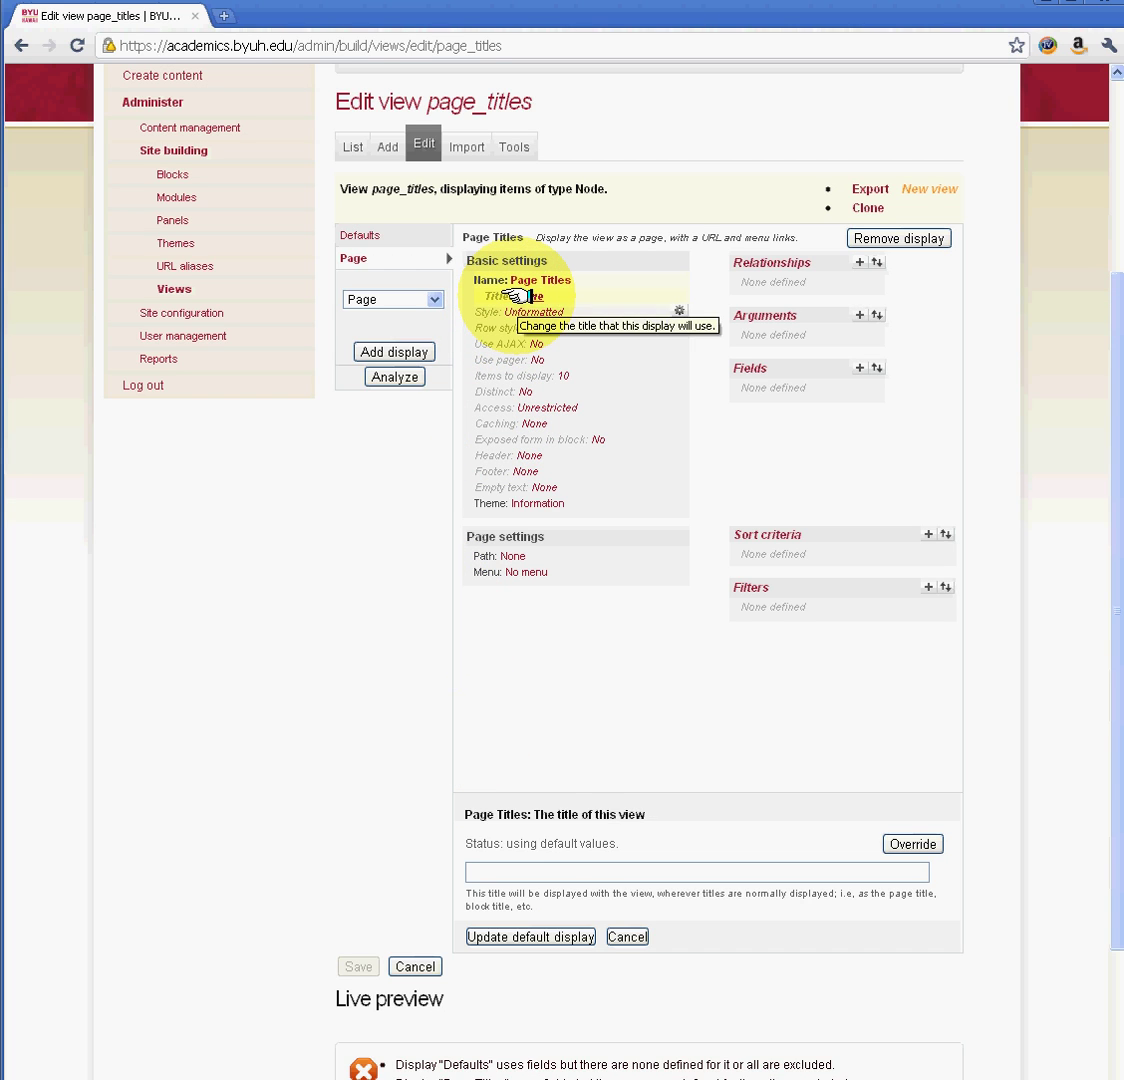
click(537, 869)
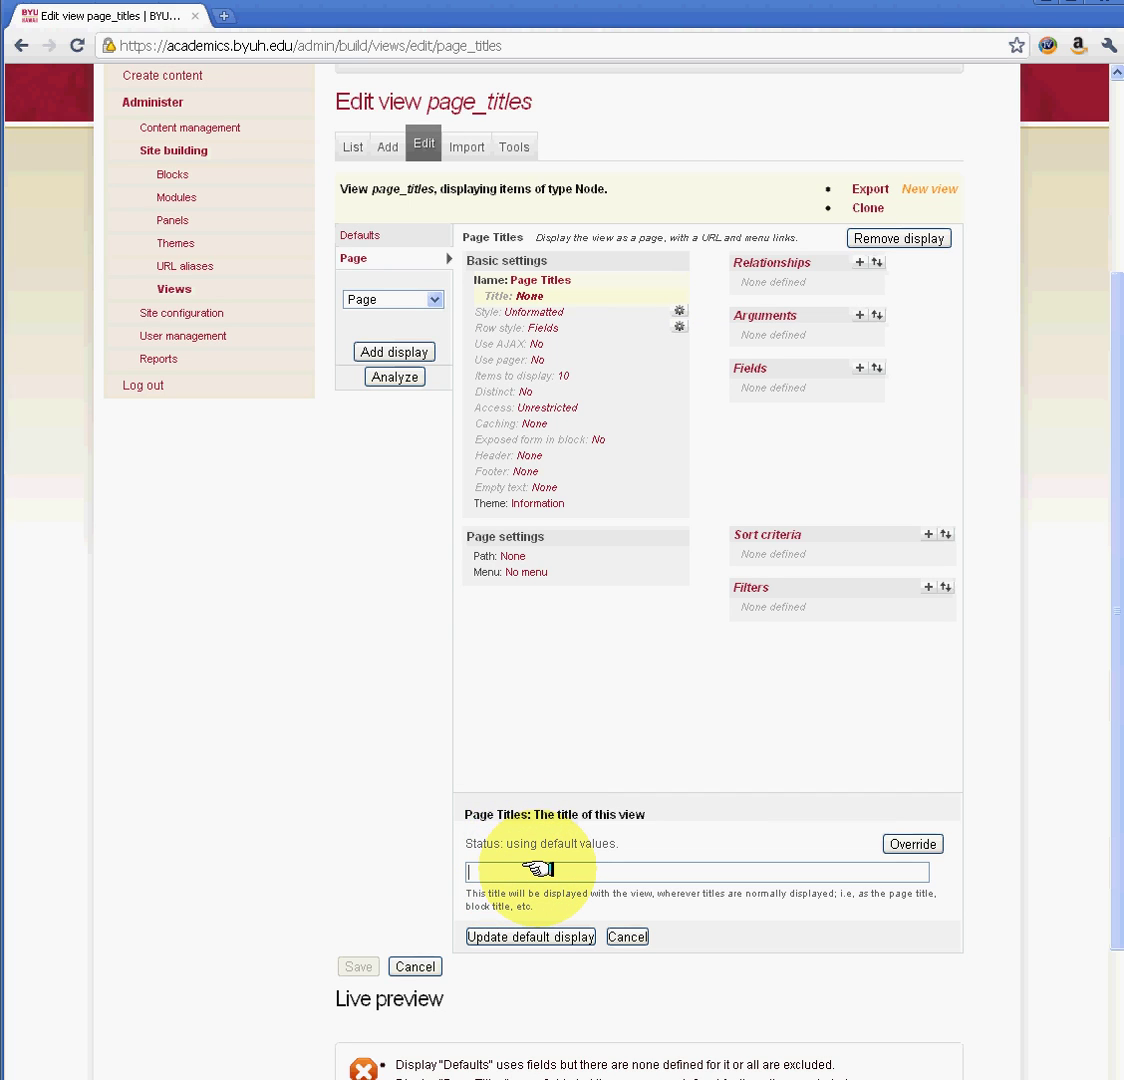
text(Page Titles)
click(540, 936)
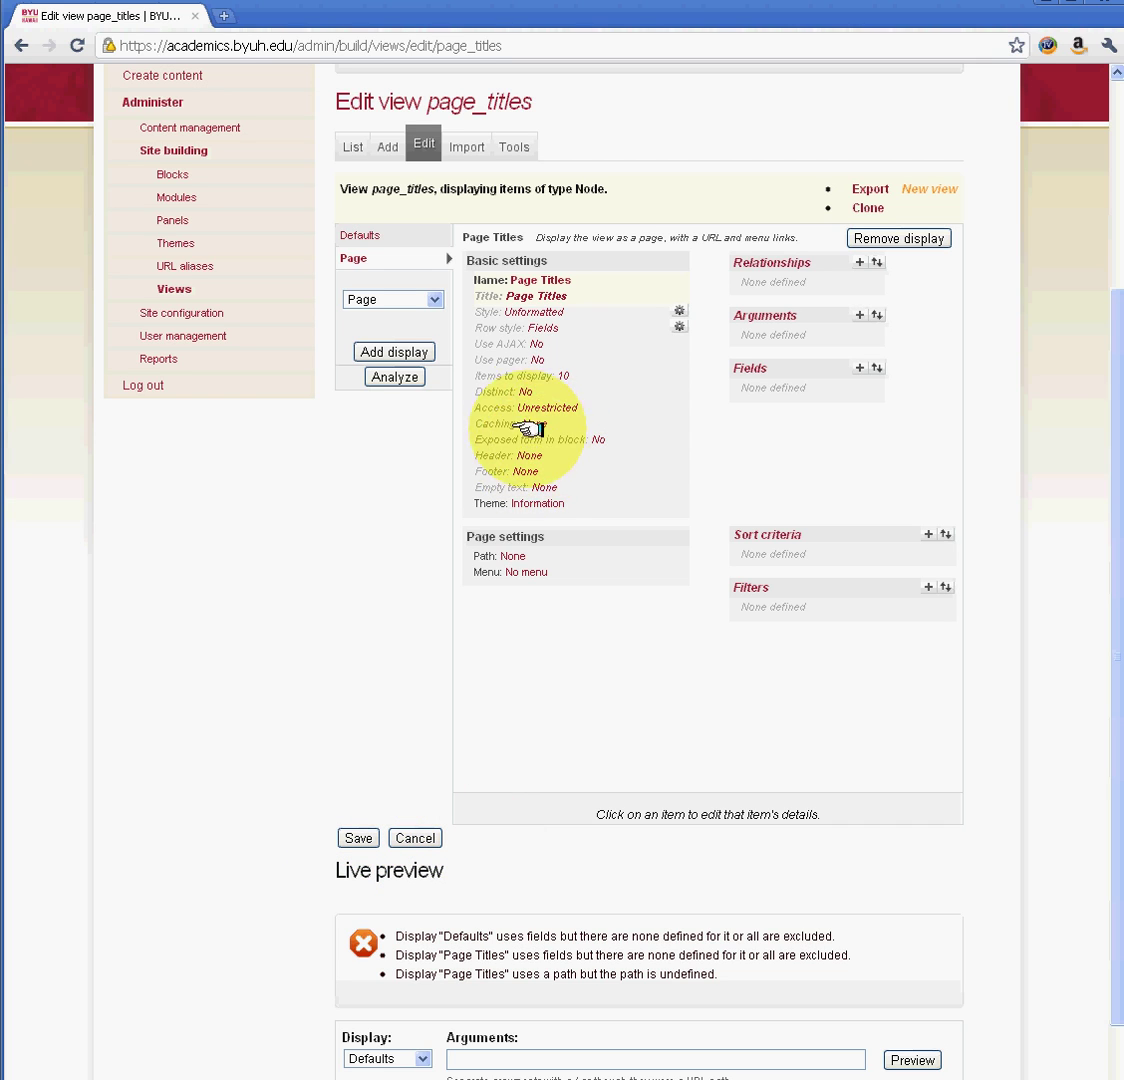
Change the Page Titles display's style from Unformatted to Table, overriding the default.
click(520, 312)
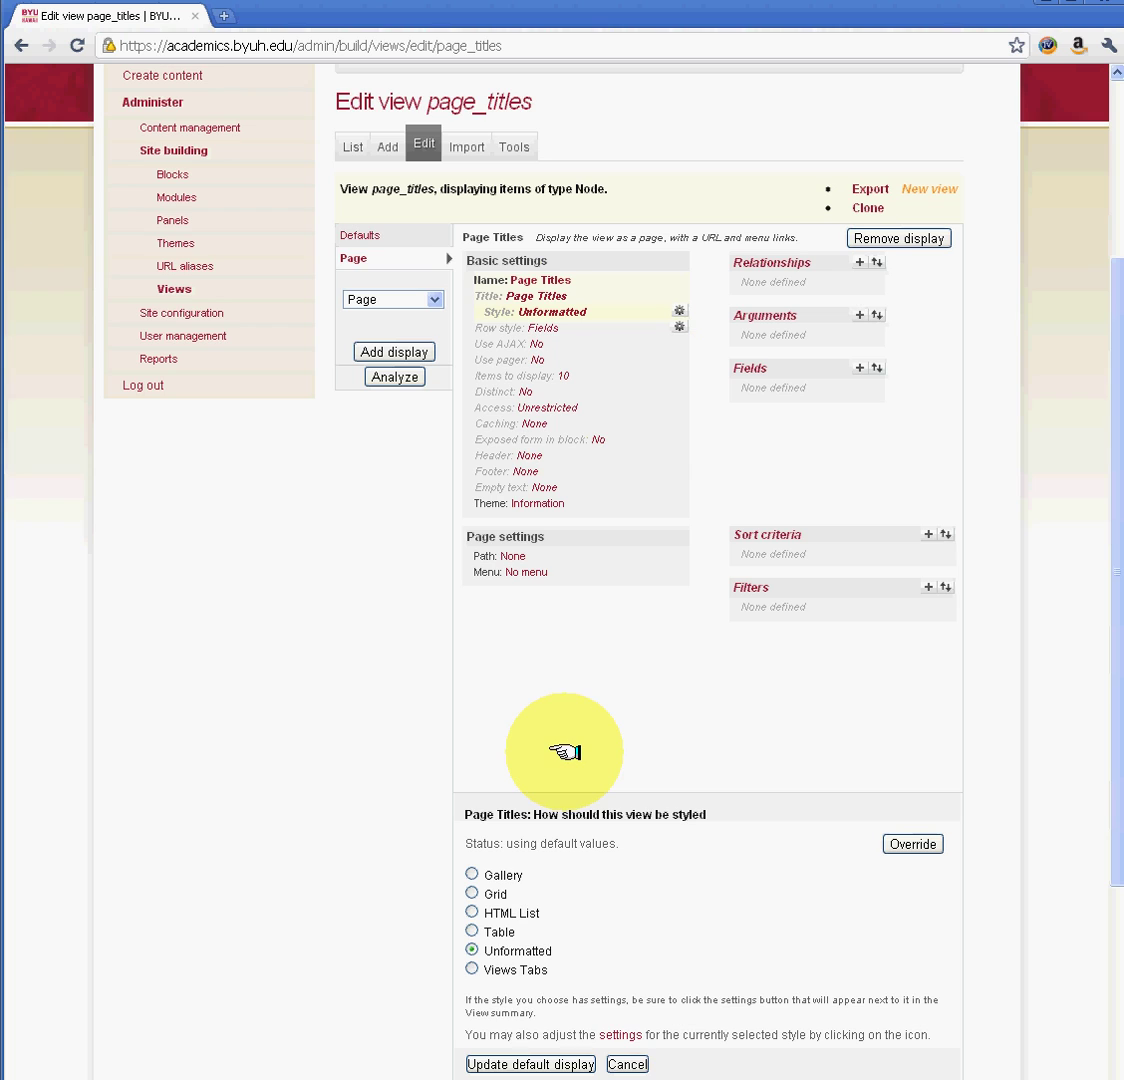
click(471, 930)
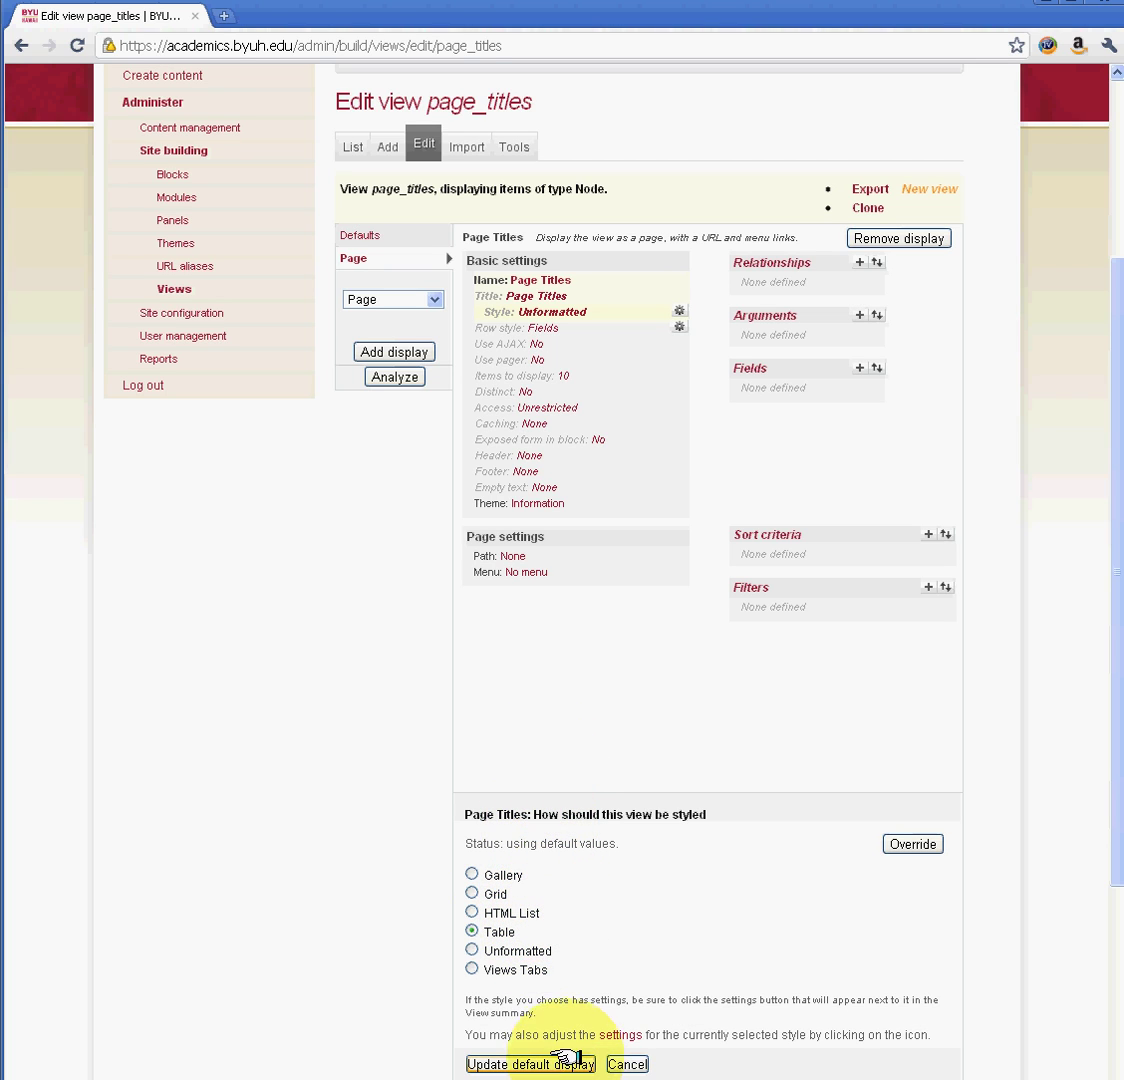
click(893, 844)
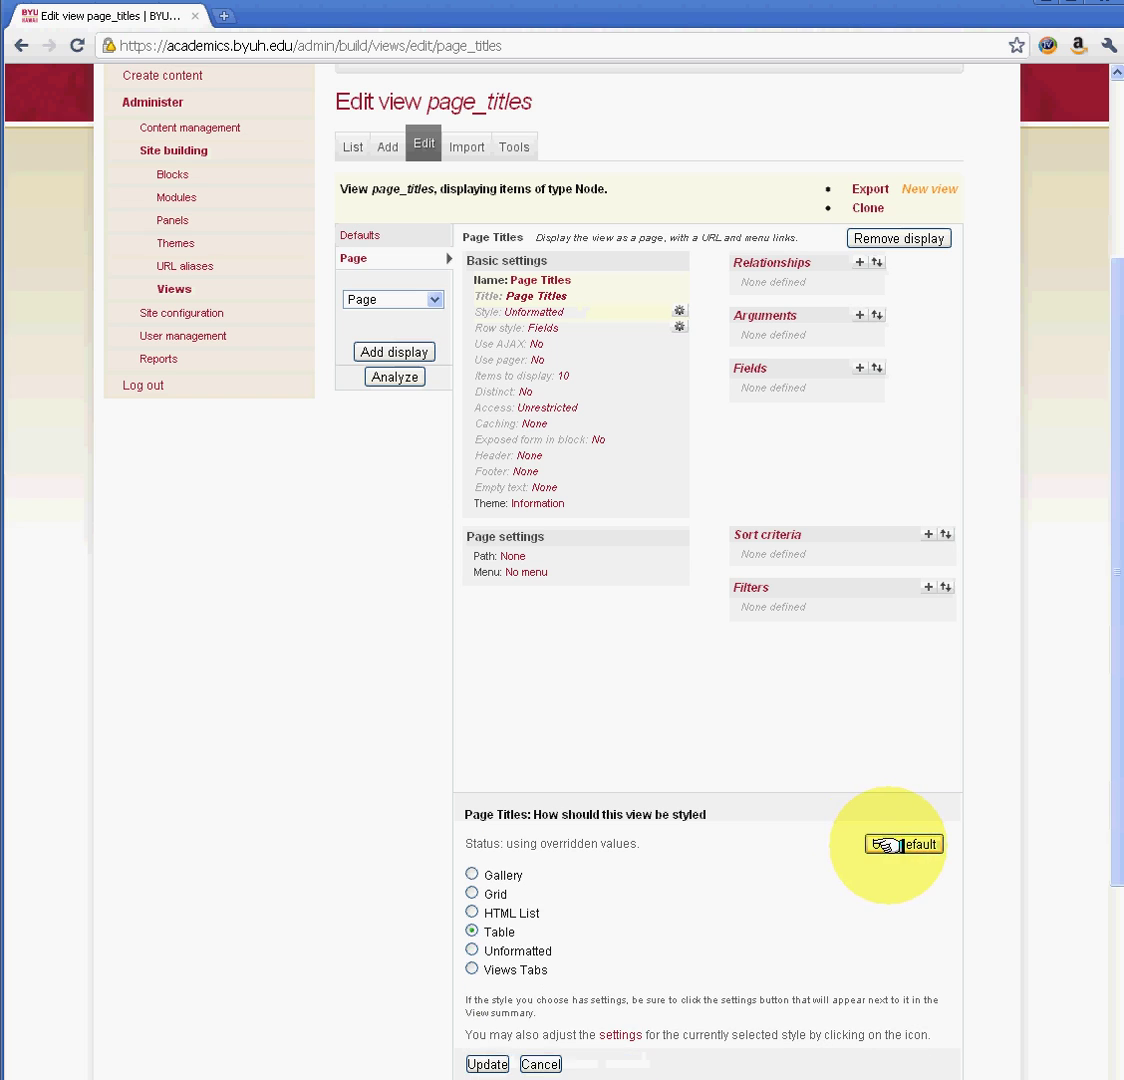
click(490, 1062)
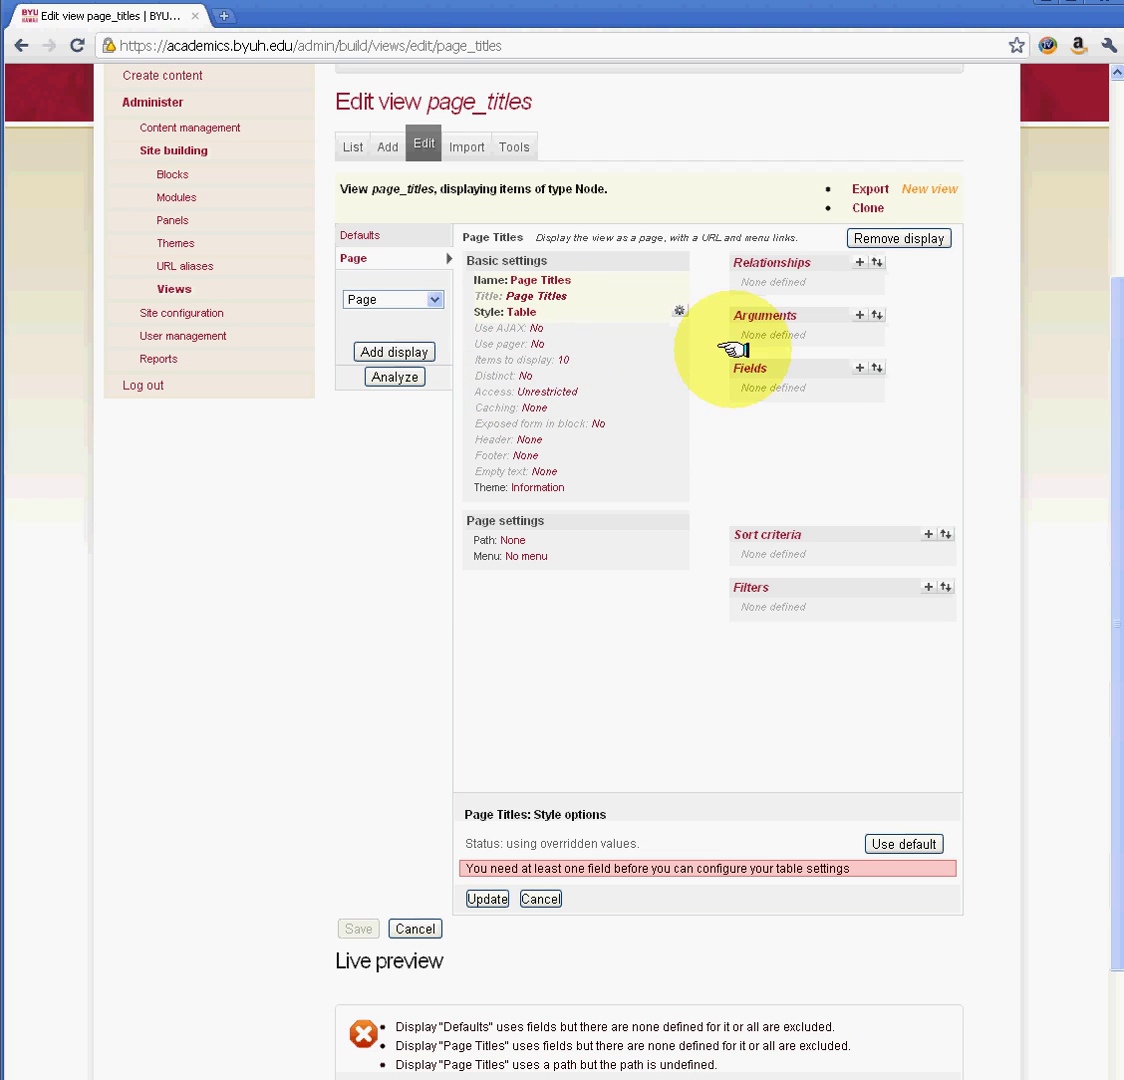
Add the Node: Title field from the Node group and update the default display.
click(857, 367)
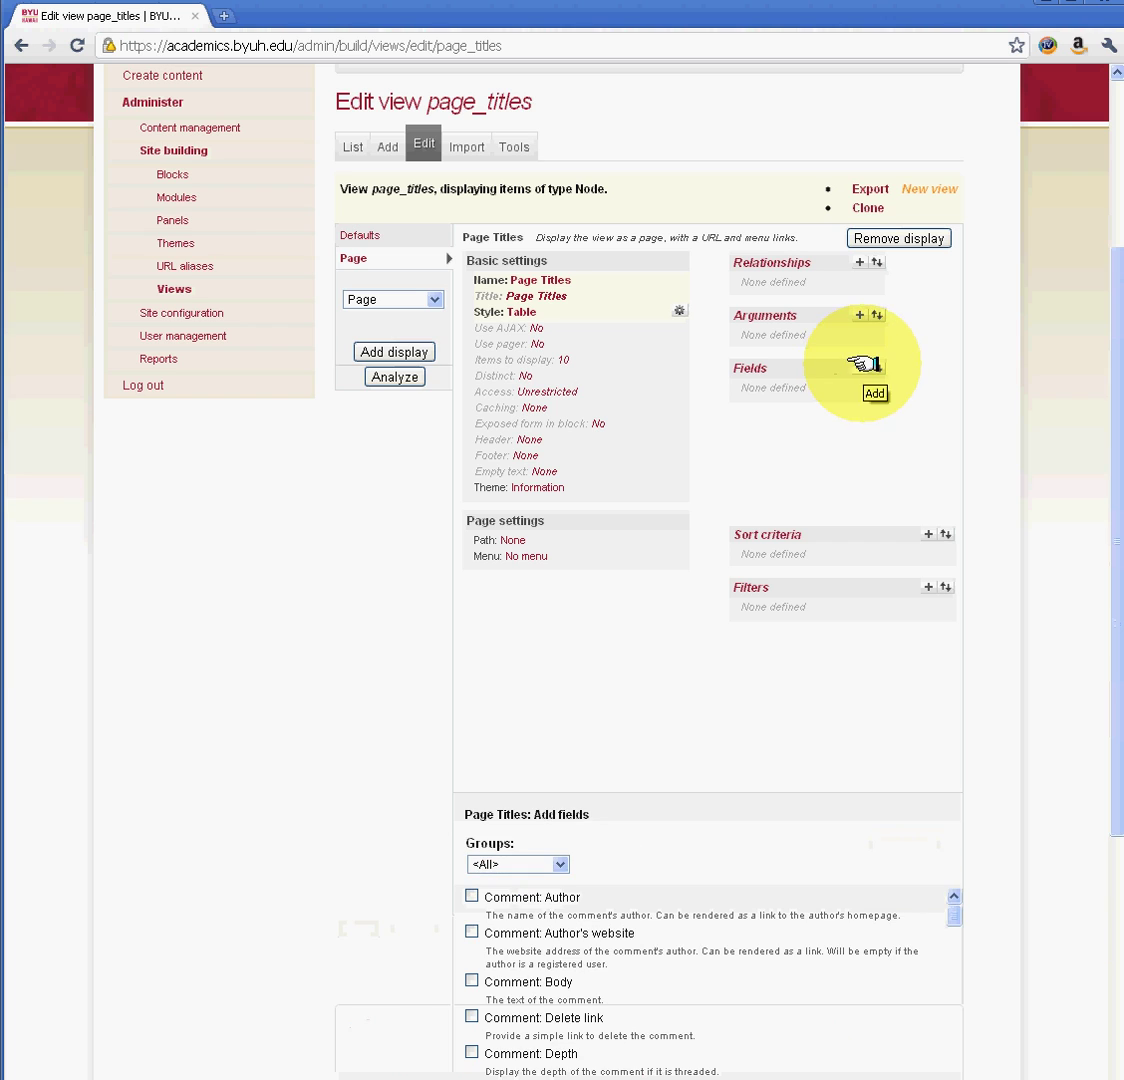
scroll(714, 682, down, 2)
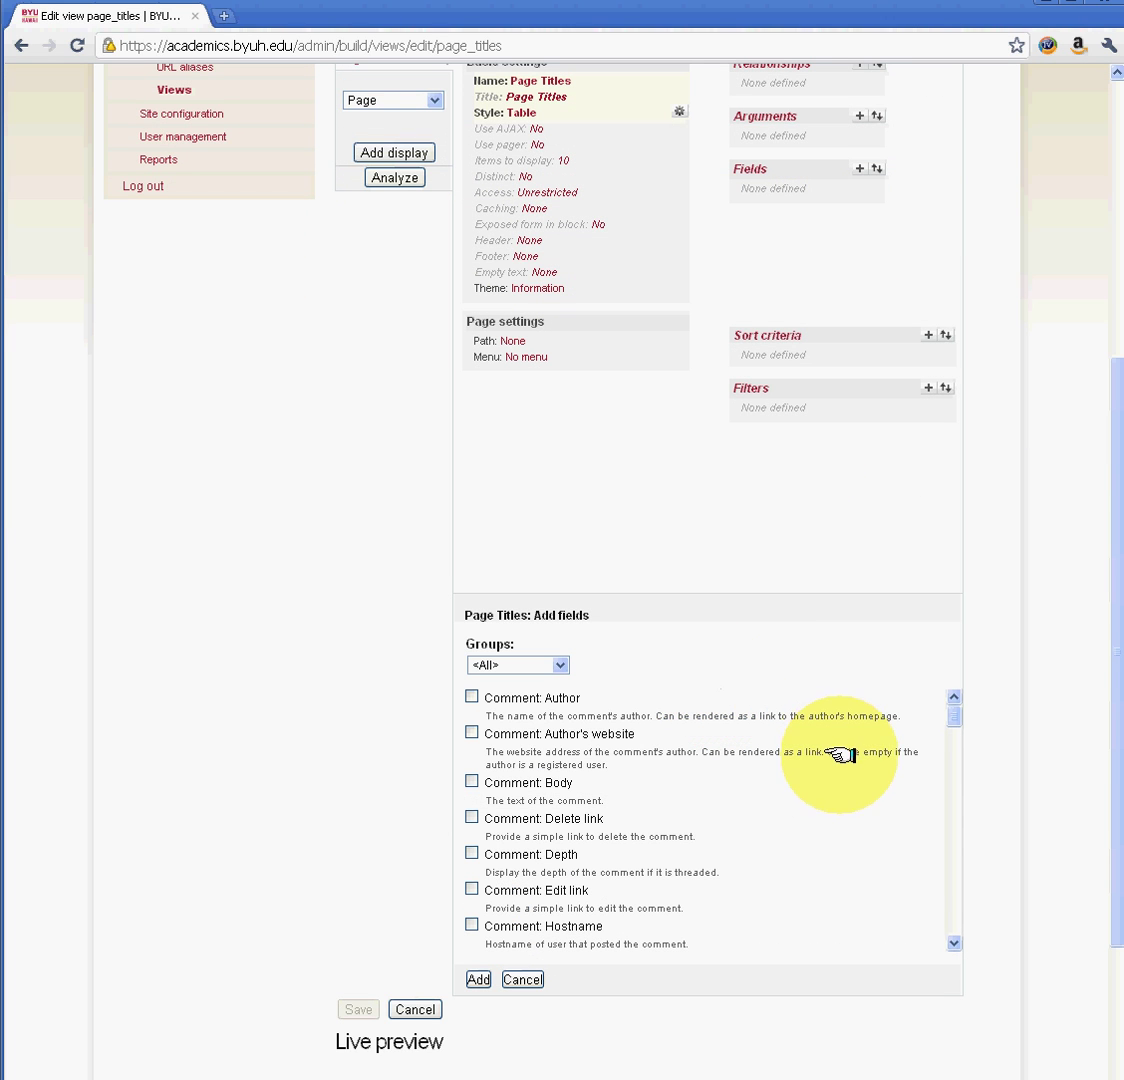
click(561, 664)
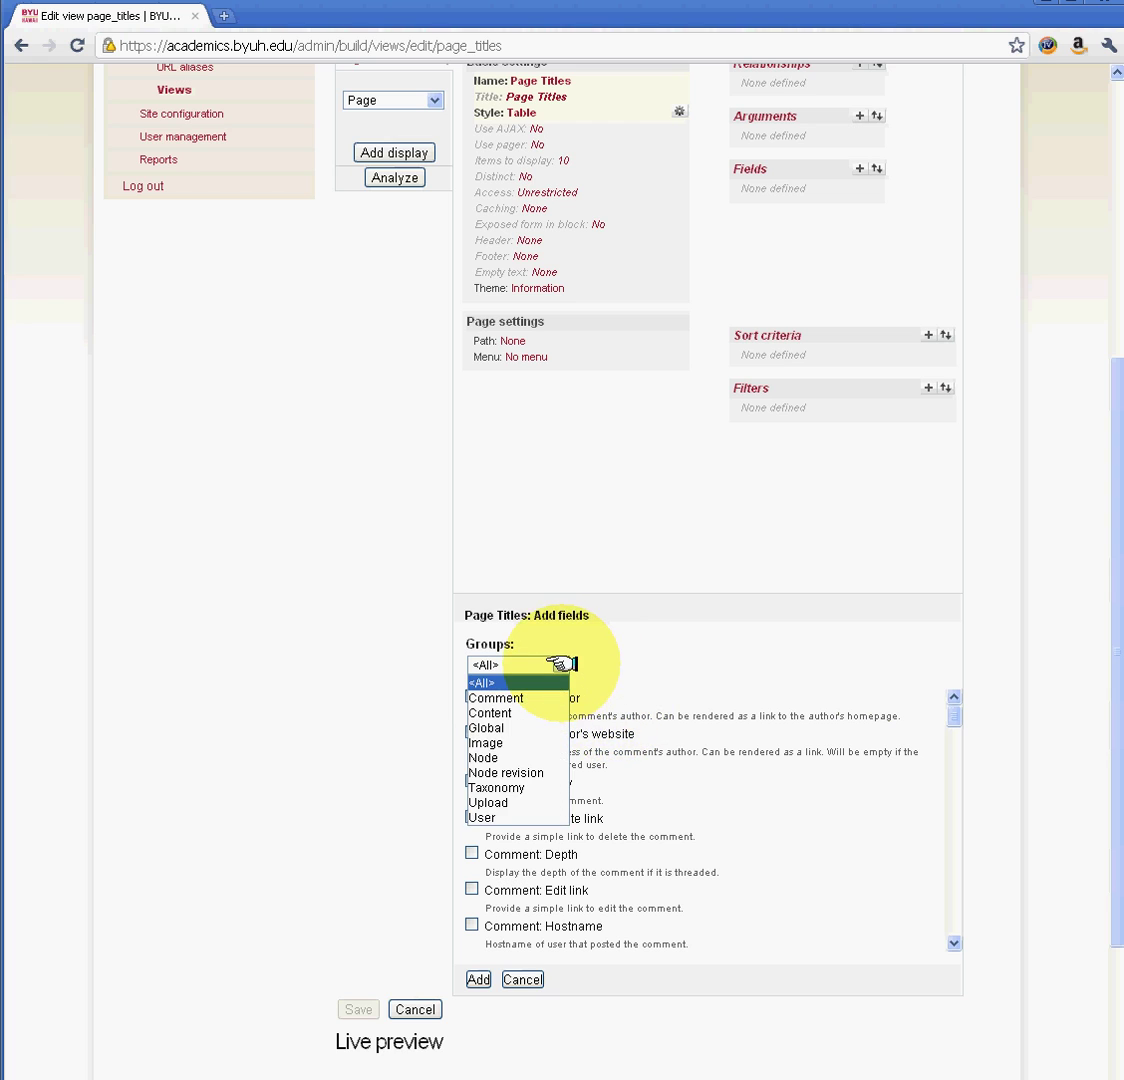
click(533, 758)
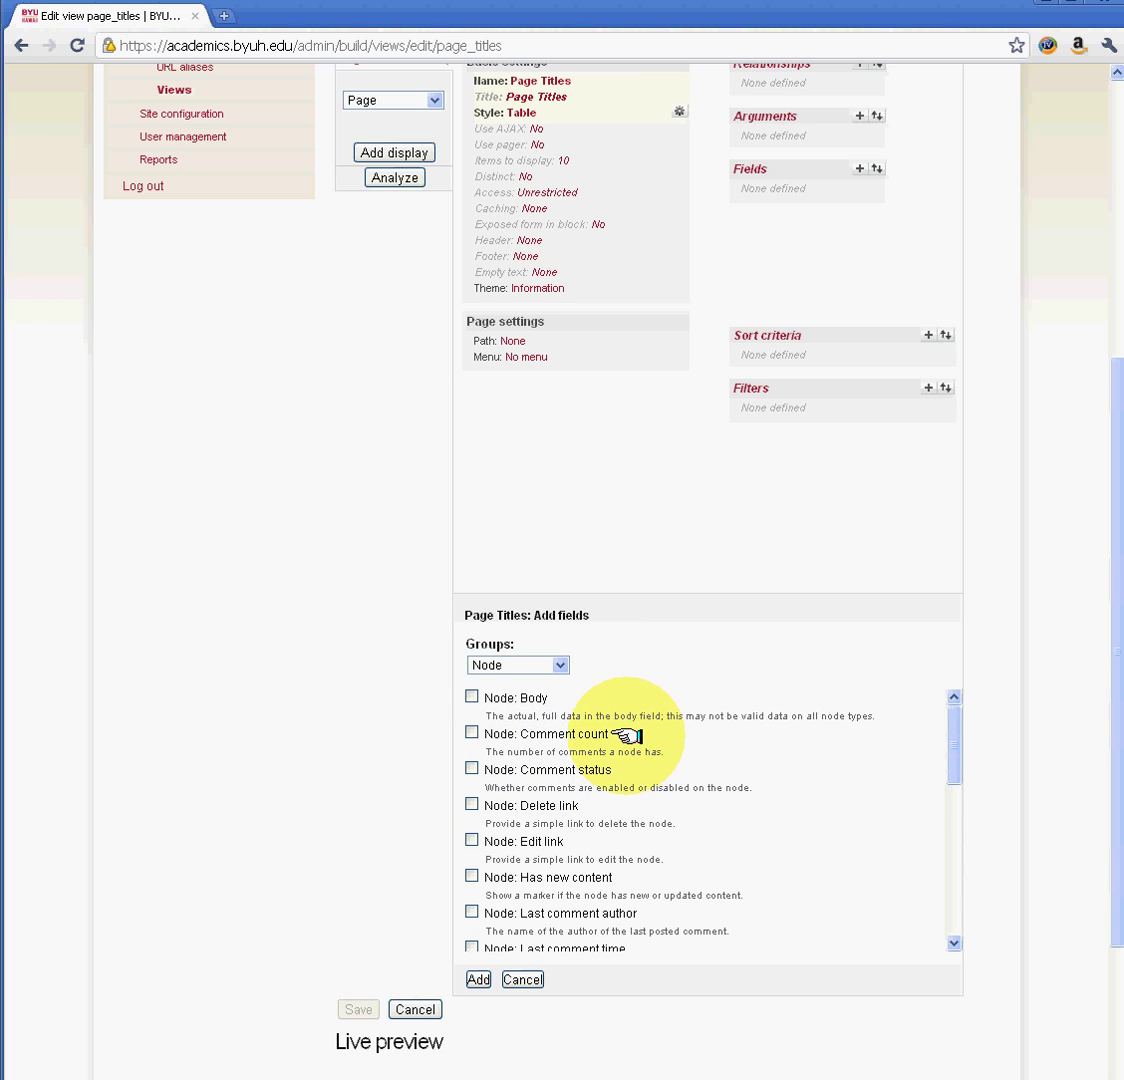
scroll(626, 744, down, 1)
scroll(626, 741, down, 3)
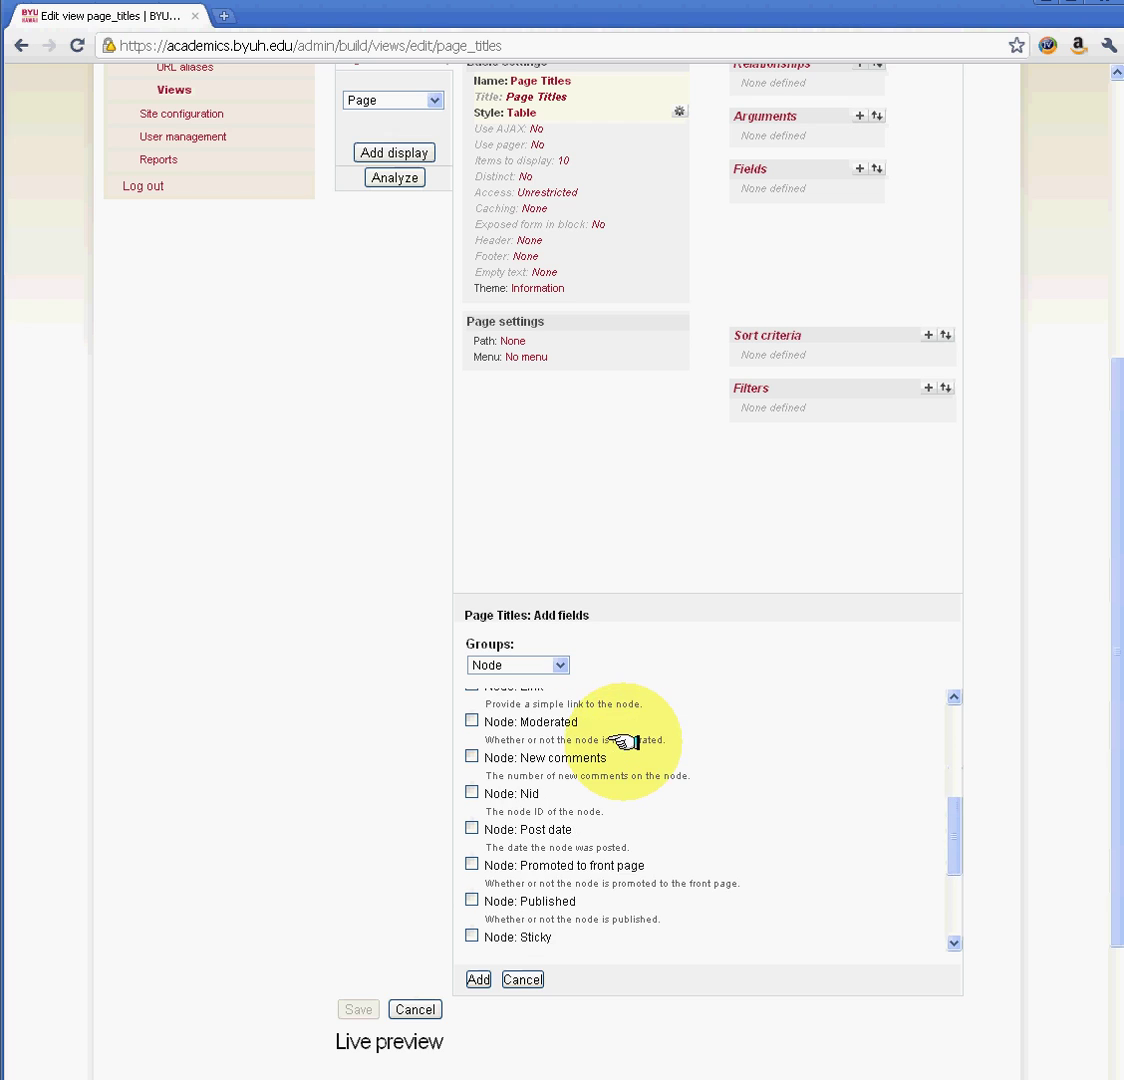
click(471, 908)
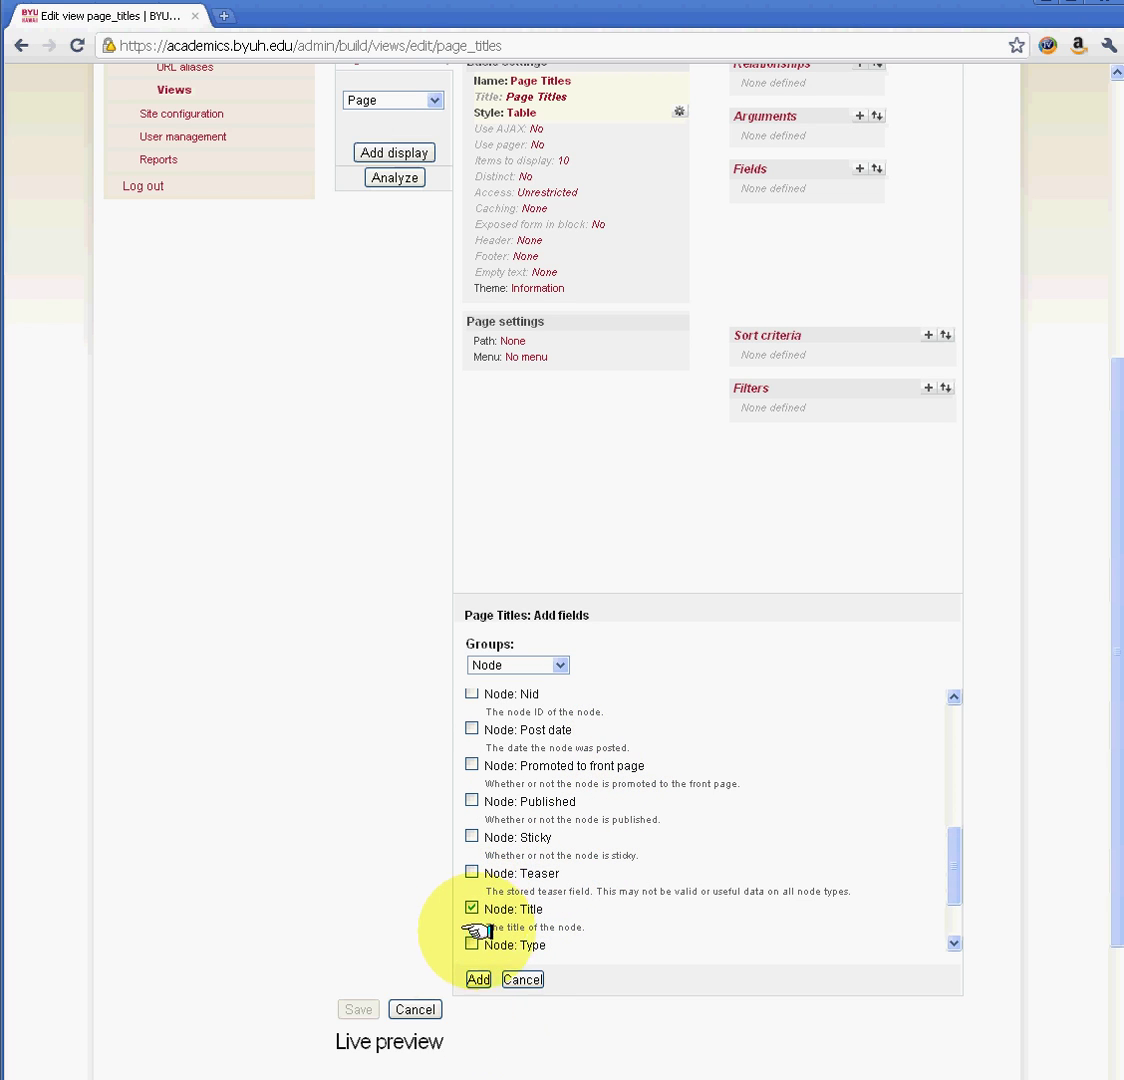
click(468, 979)
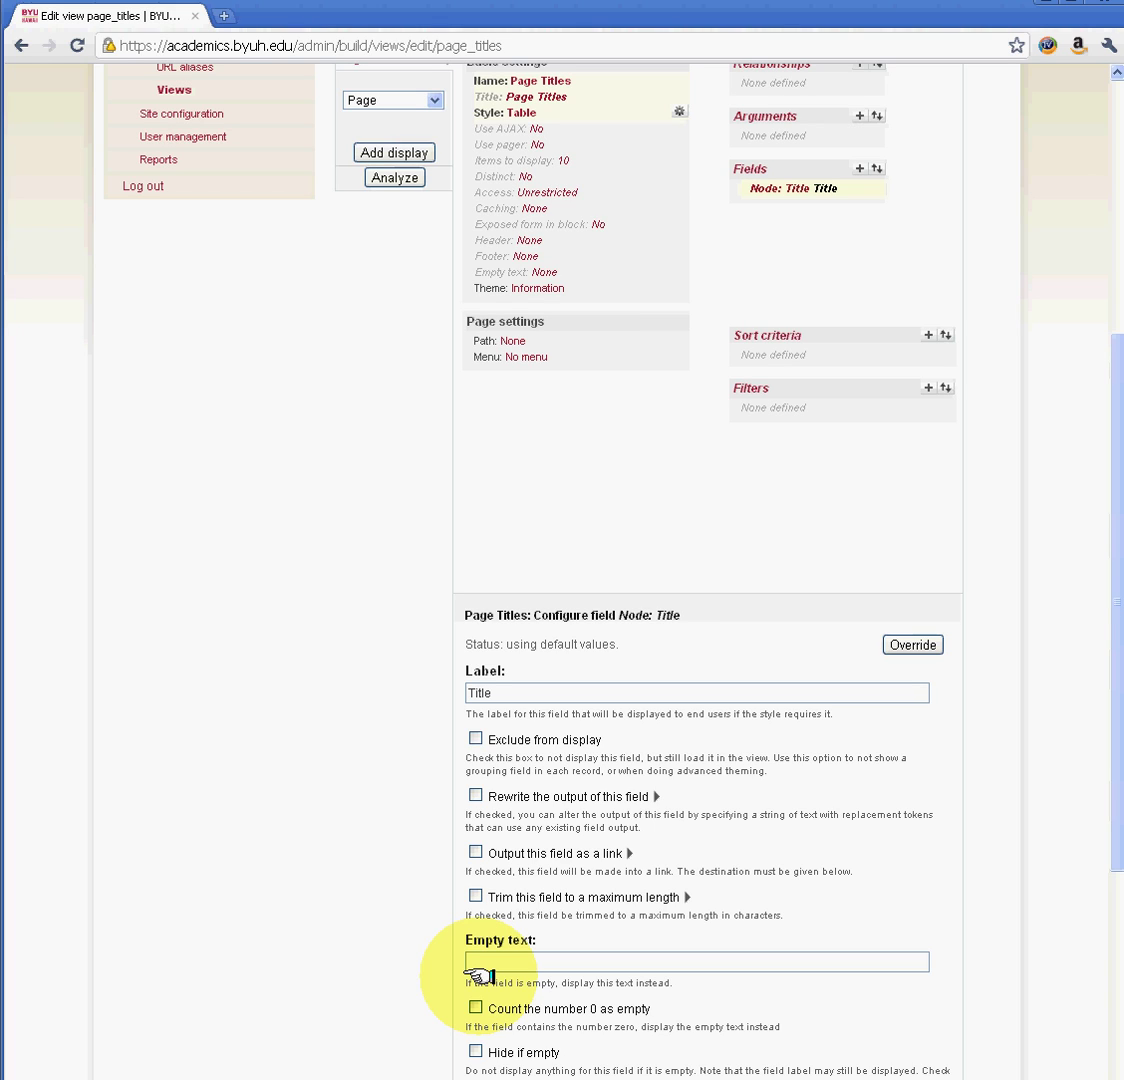
scroll(470, 965, down, 1)
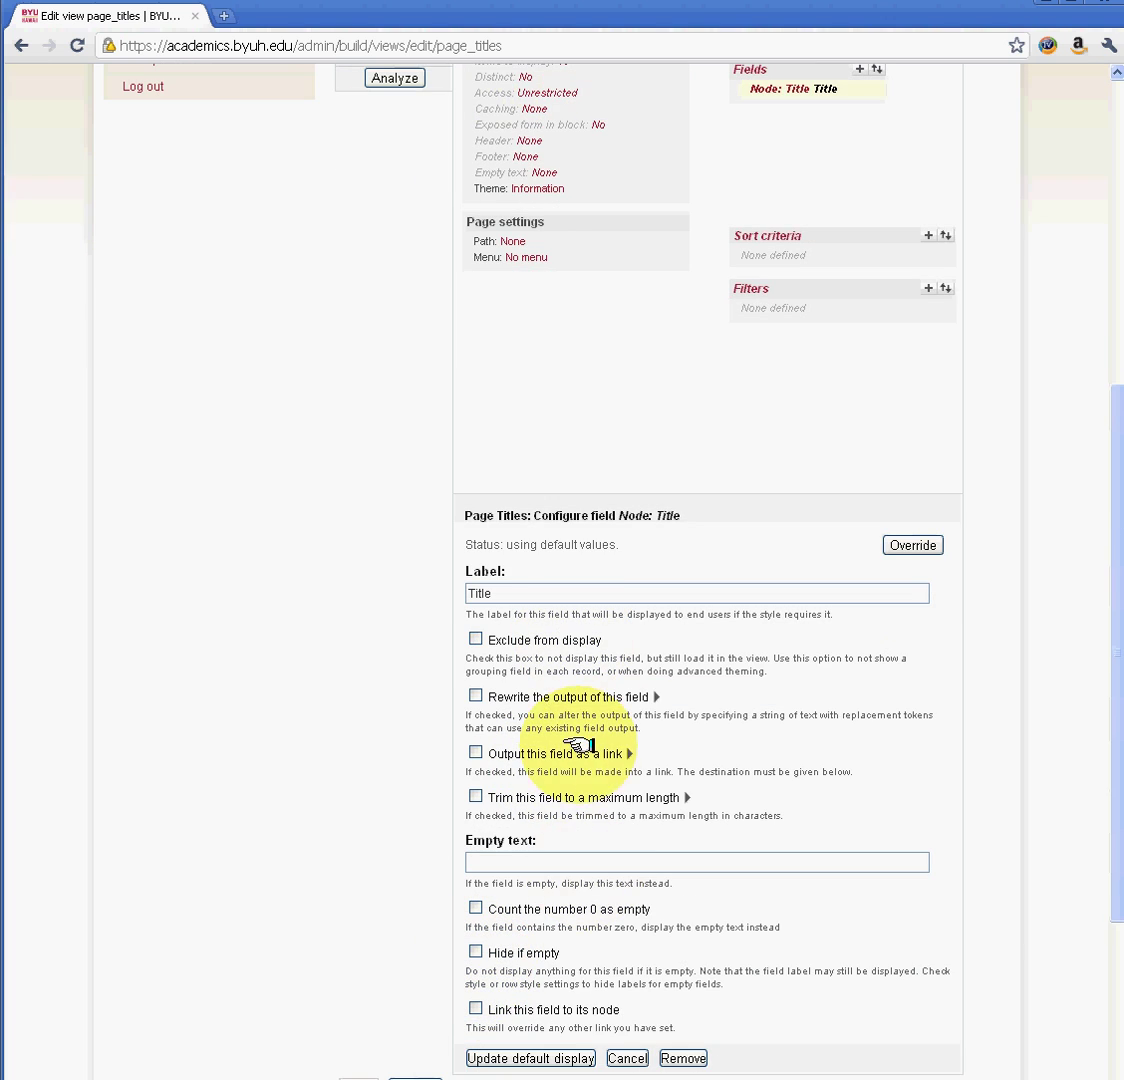
click(555, 1058)
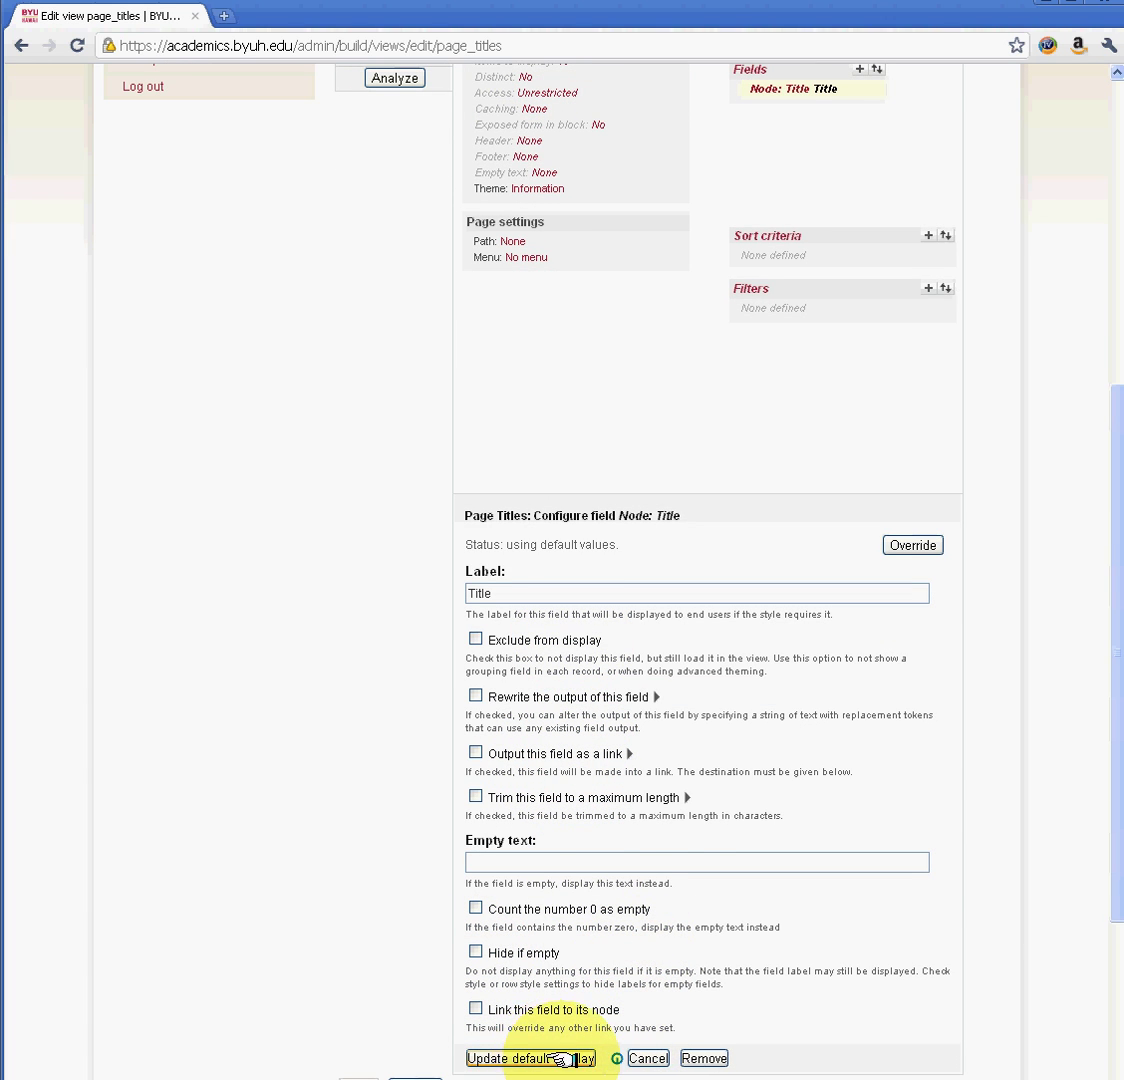
scroll(428, 870, up, 2)
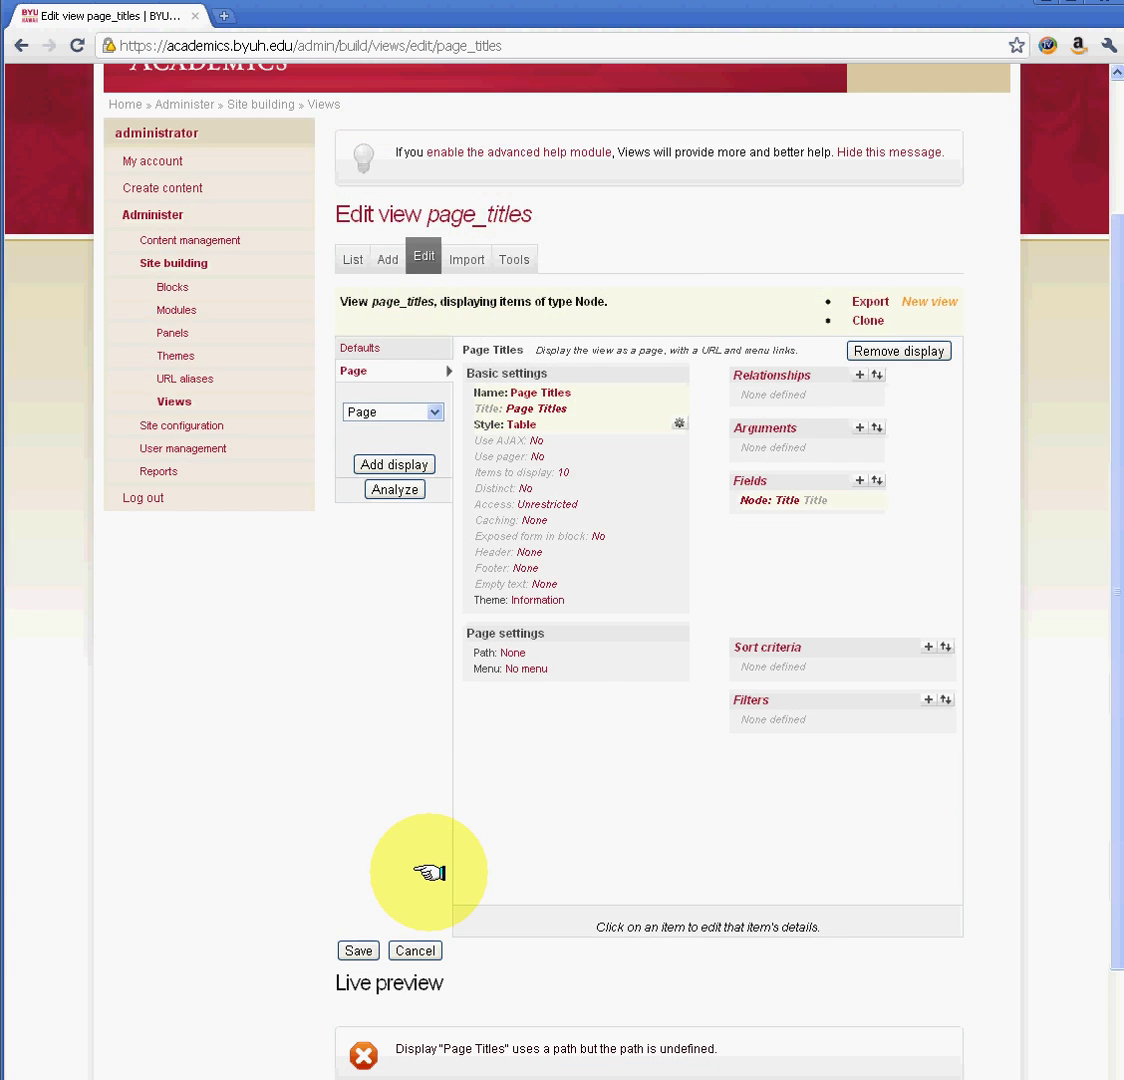
Change Items to display from 10 to 0 and update the default display.
click(566, 473)
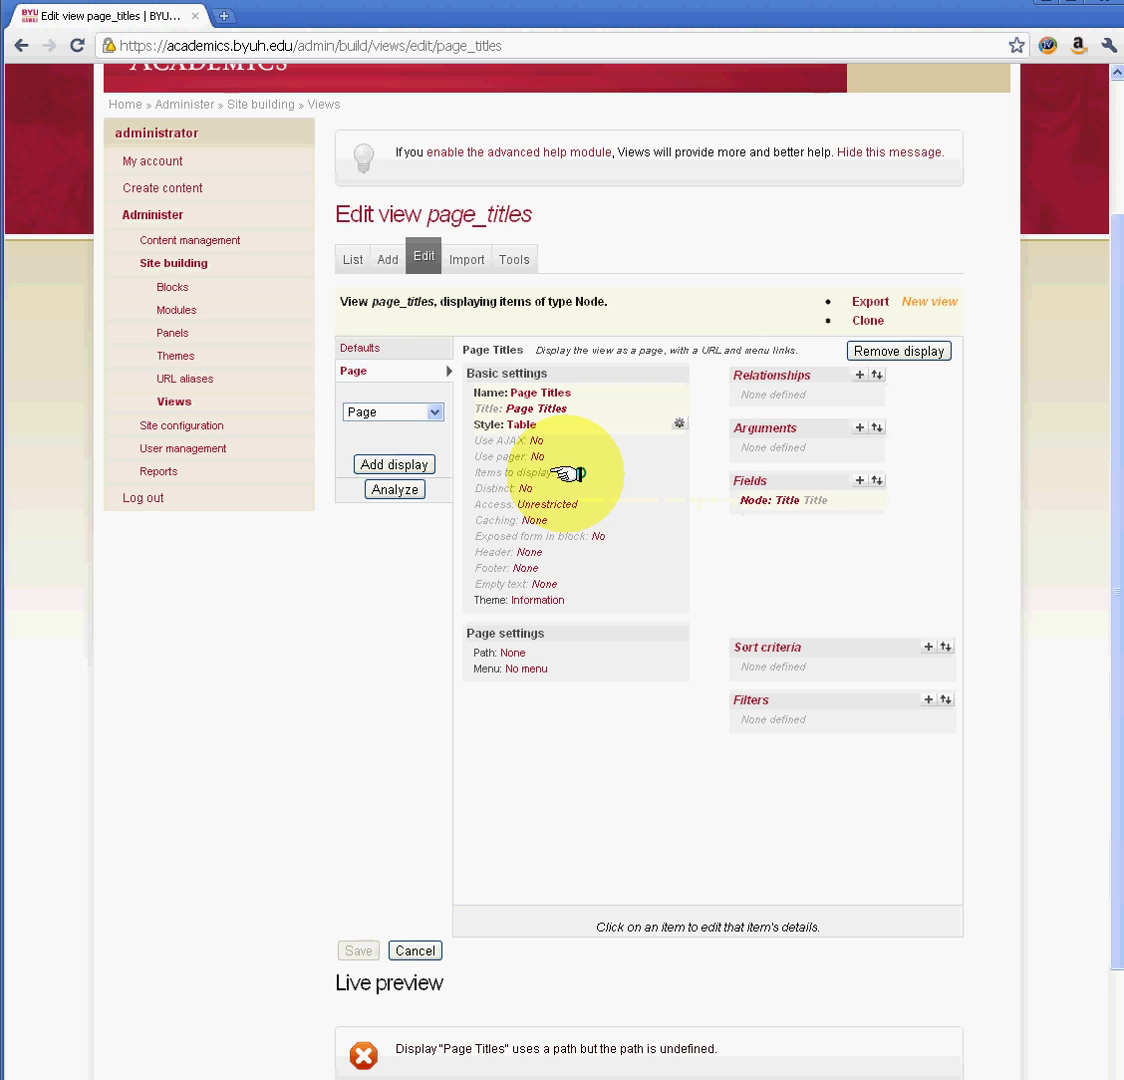
scroll(566, 473, down, 2)
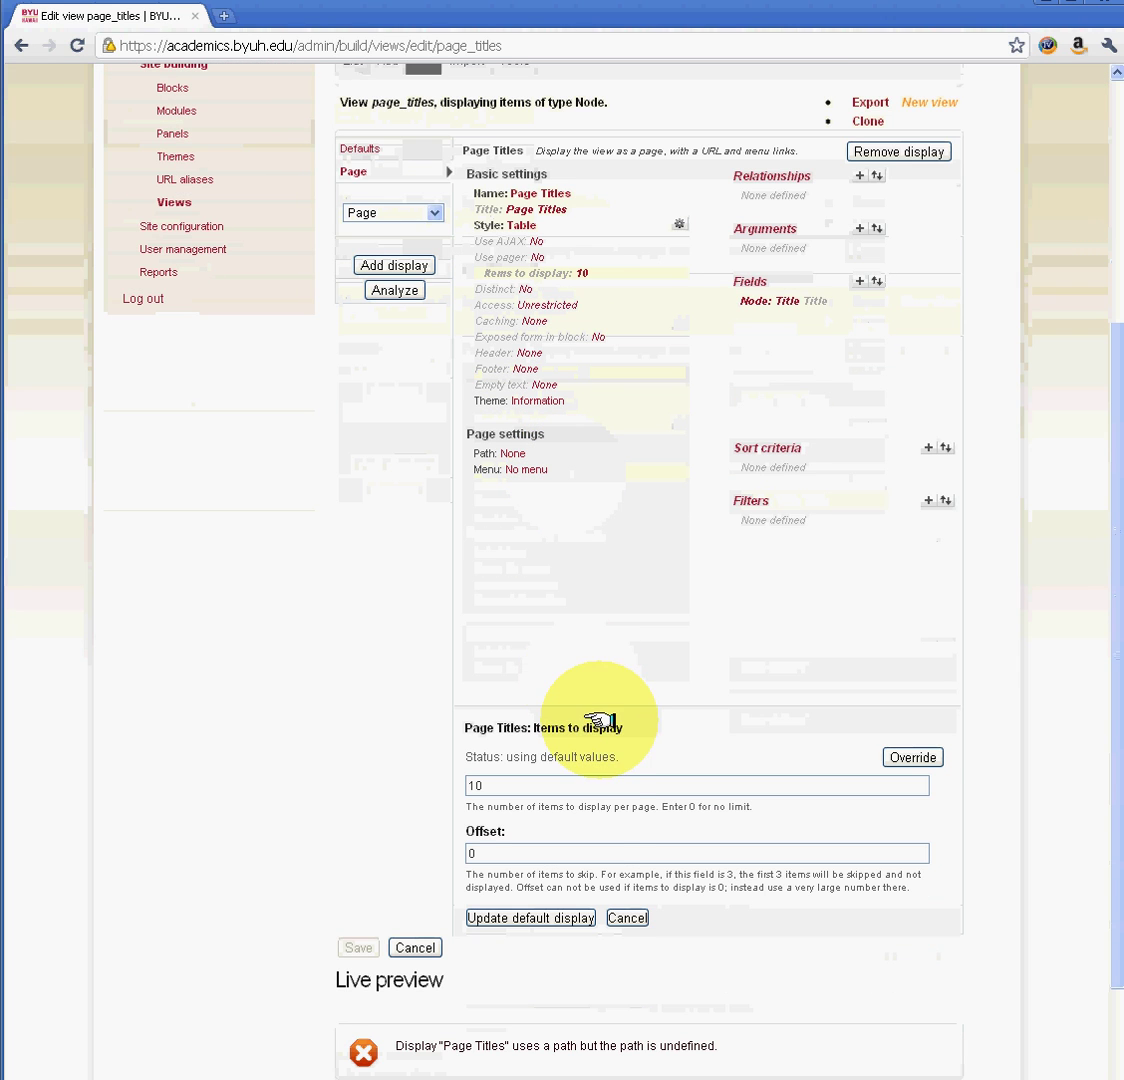
drag(537, 793, 360, 781)
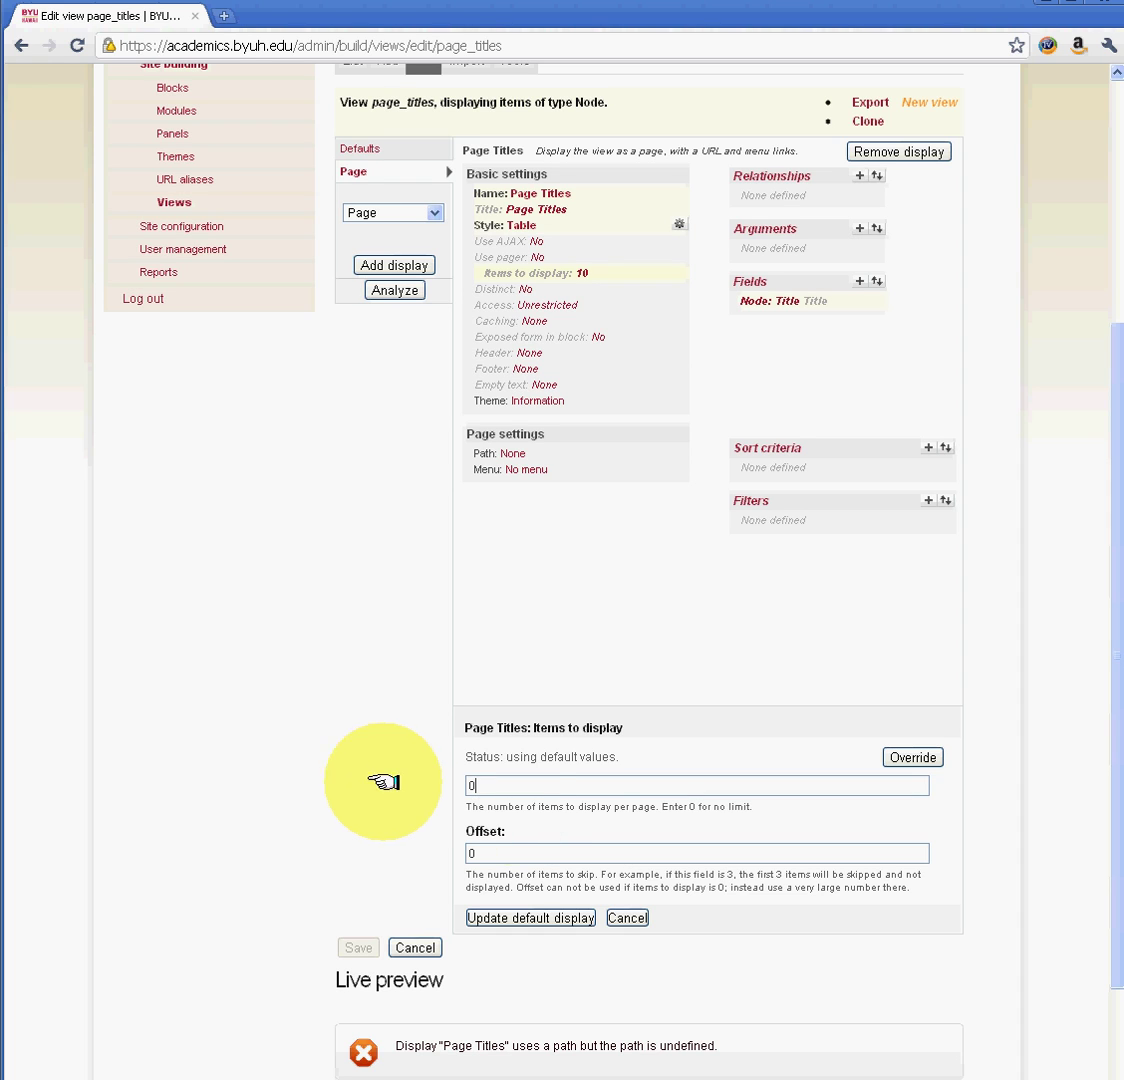
click(553, 919)
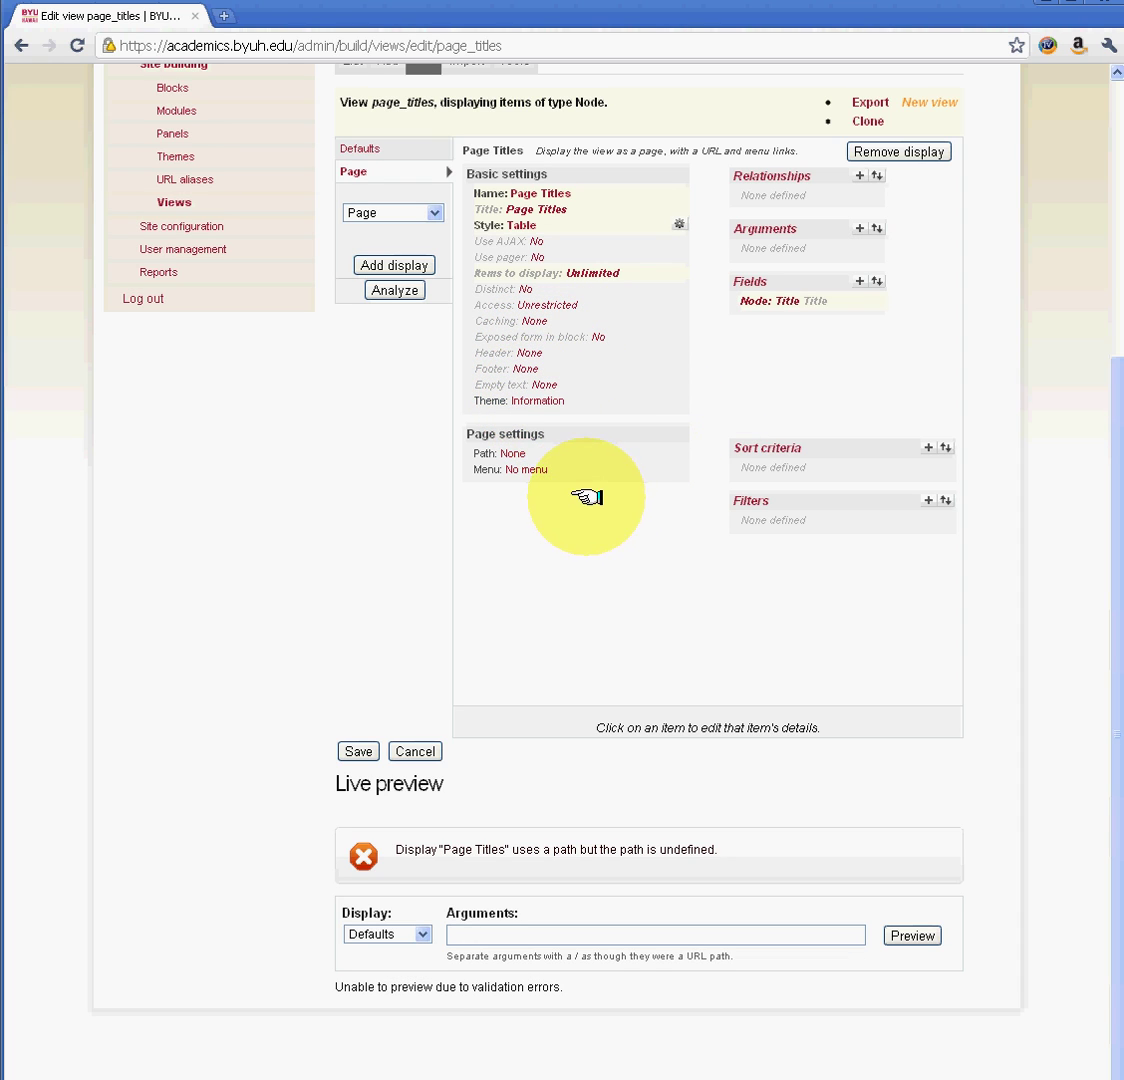
Edit the Page Titles display's Path setting to enter page_title.
click(520, 454)
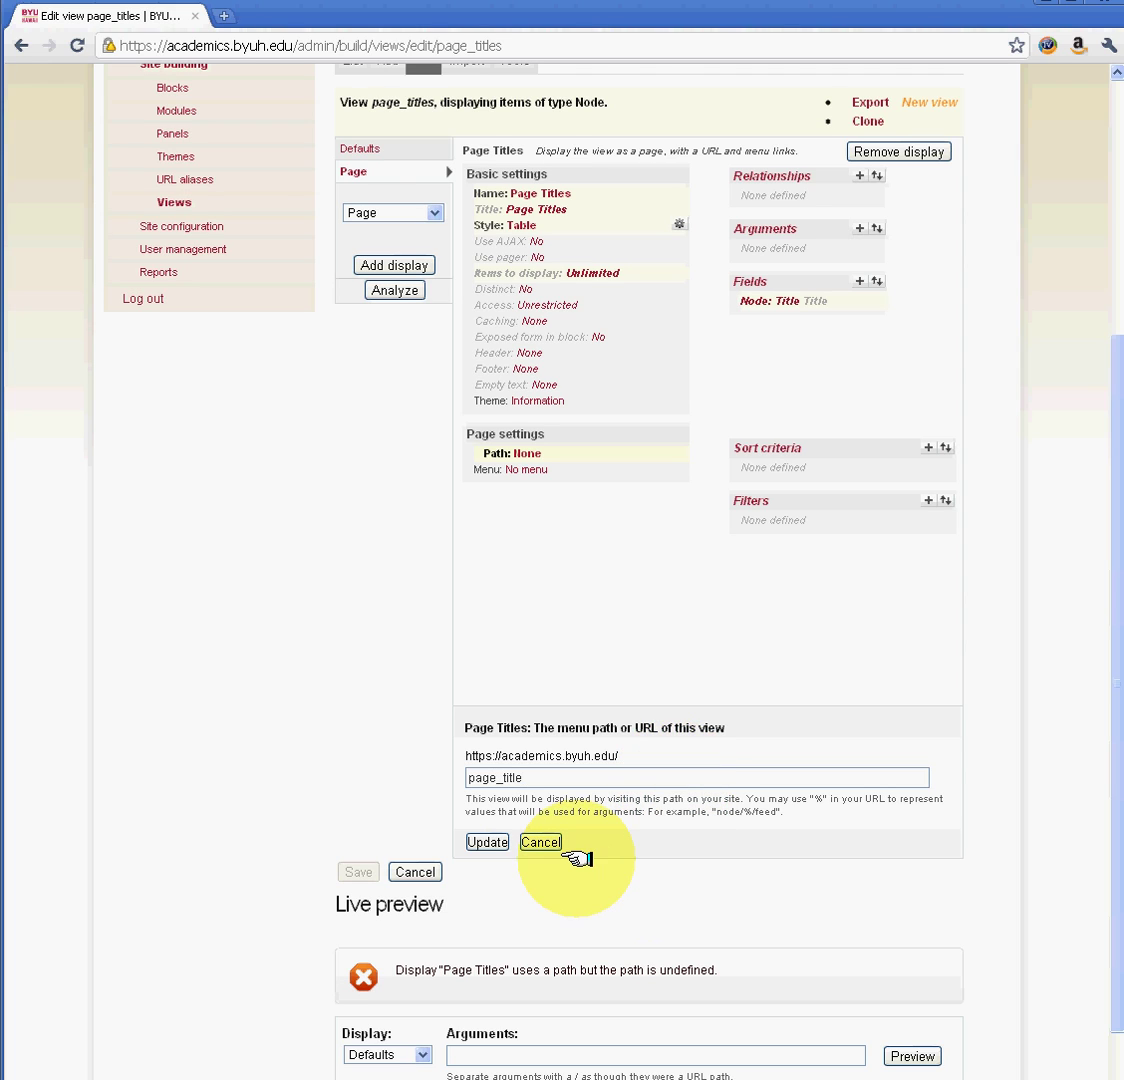
Apply page_title as the page path and review the live preview's title list.
click(489, 842)
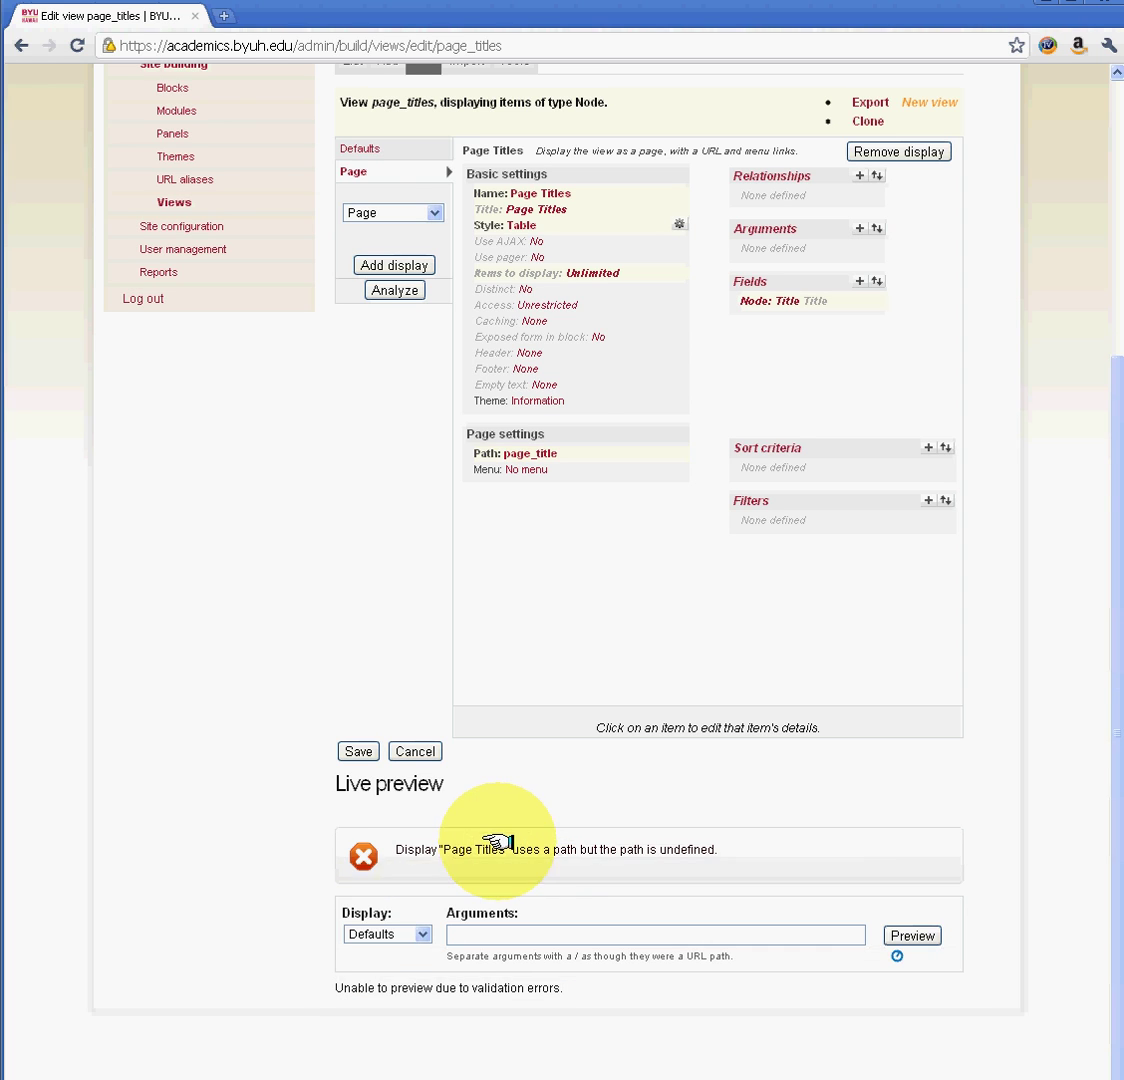
scroll(604, 660, down, 2)
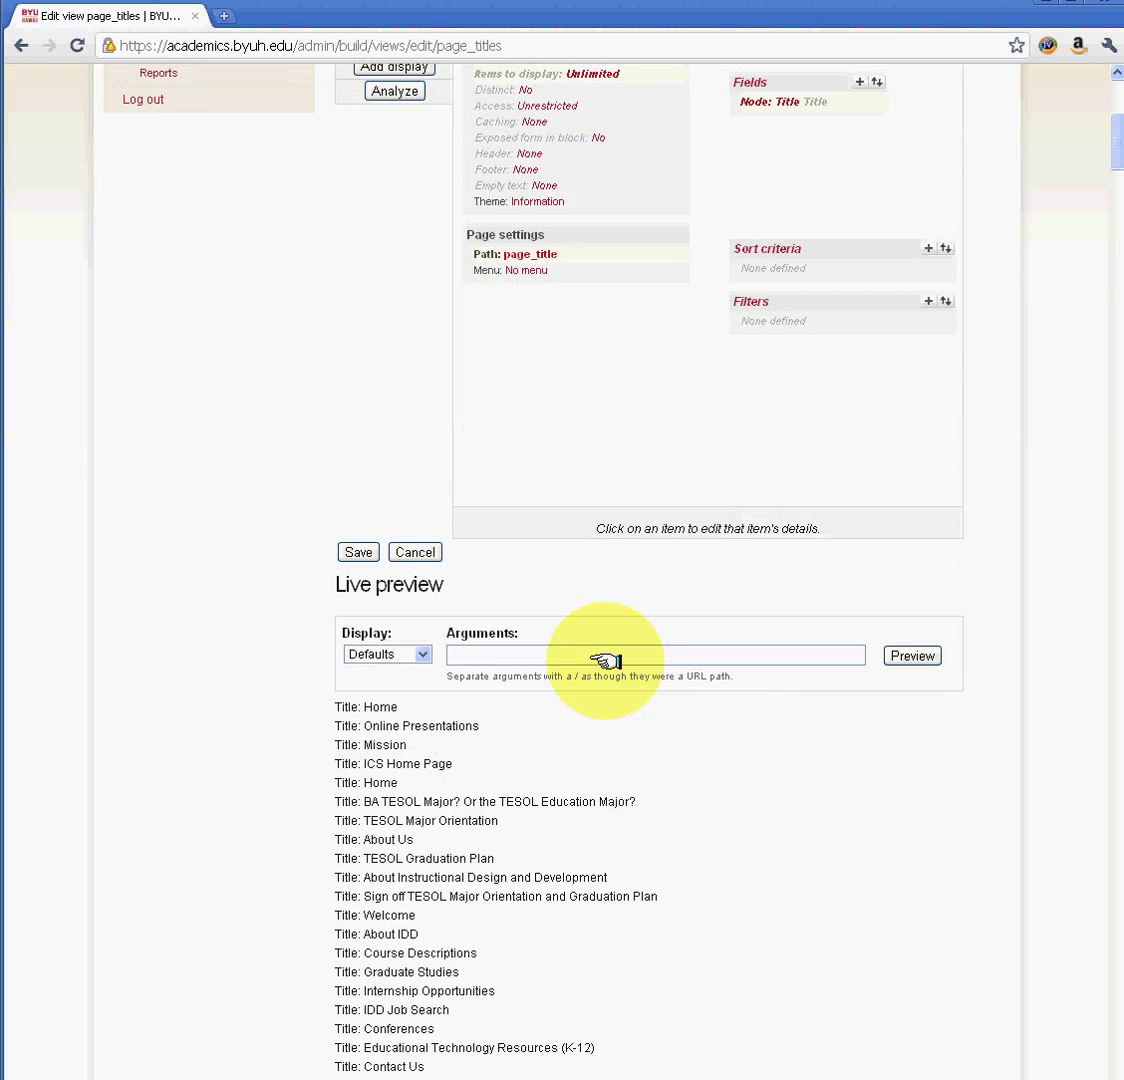
scroll(401, 790, down, 2)
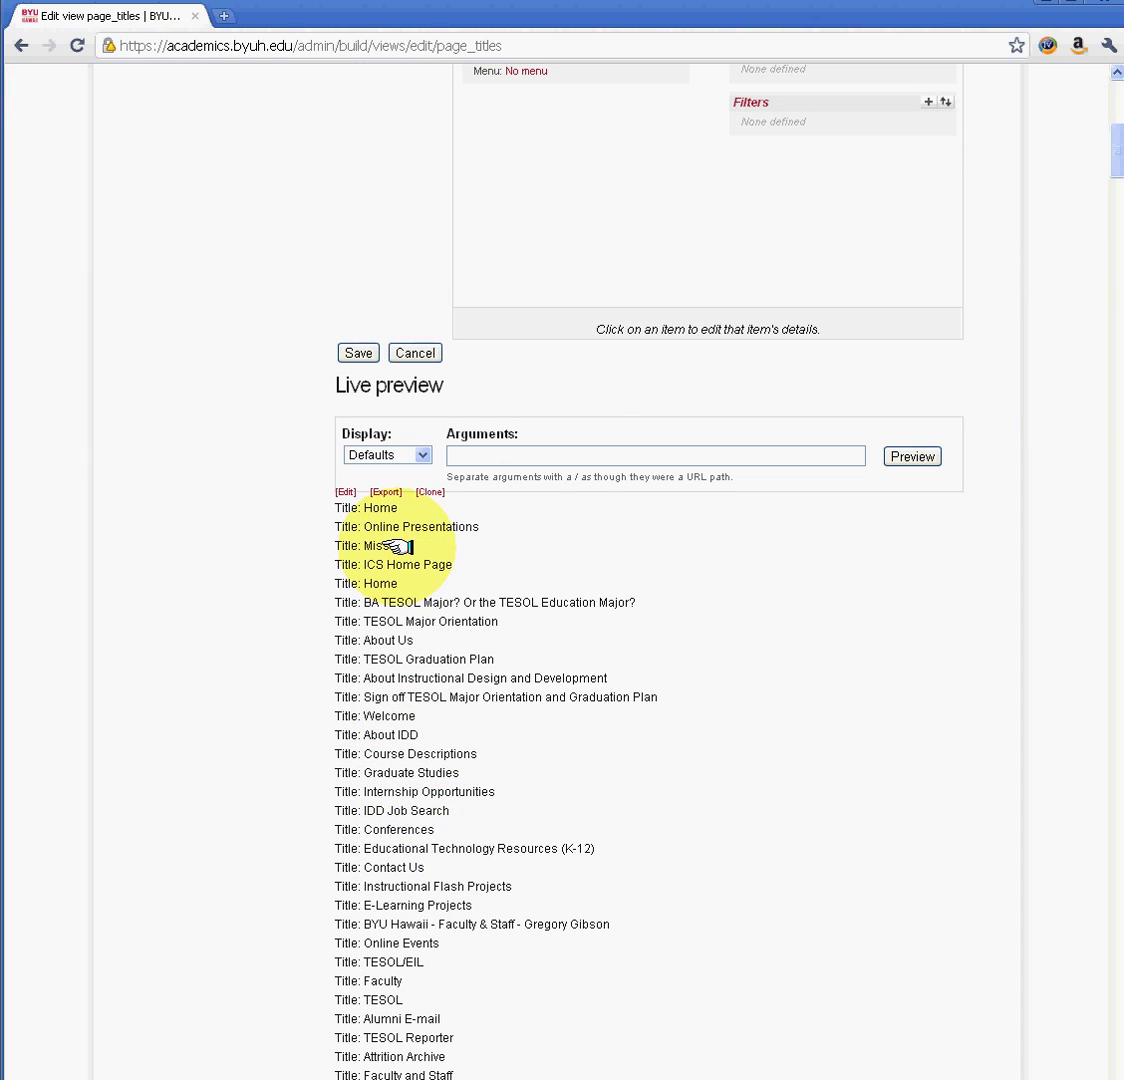
scroll(401, 606, down, 6)
scroll(397, 610, down, 8)
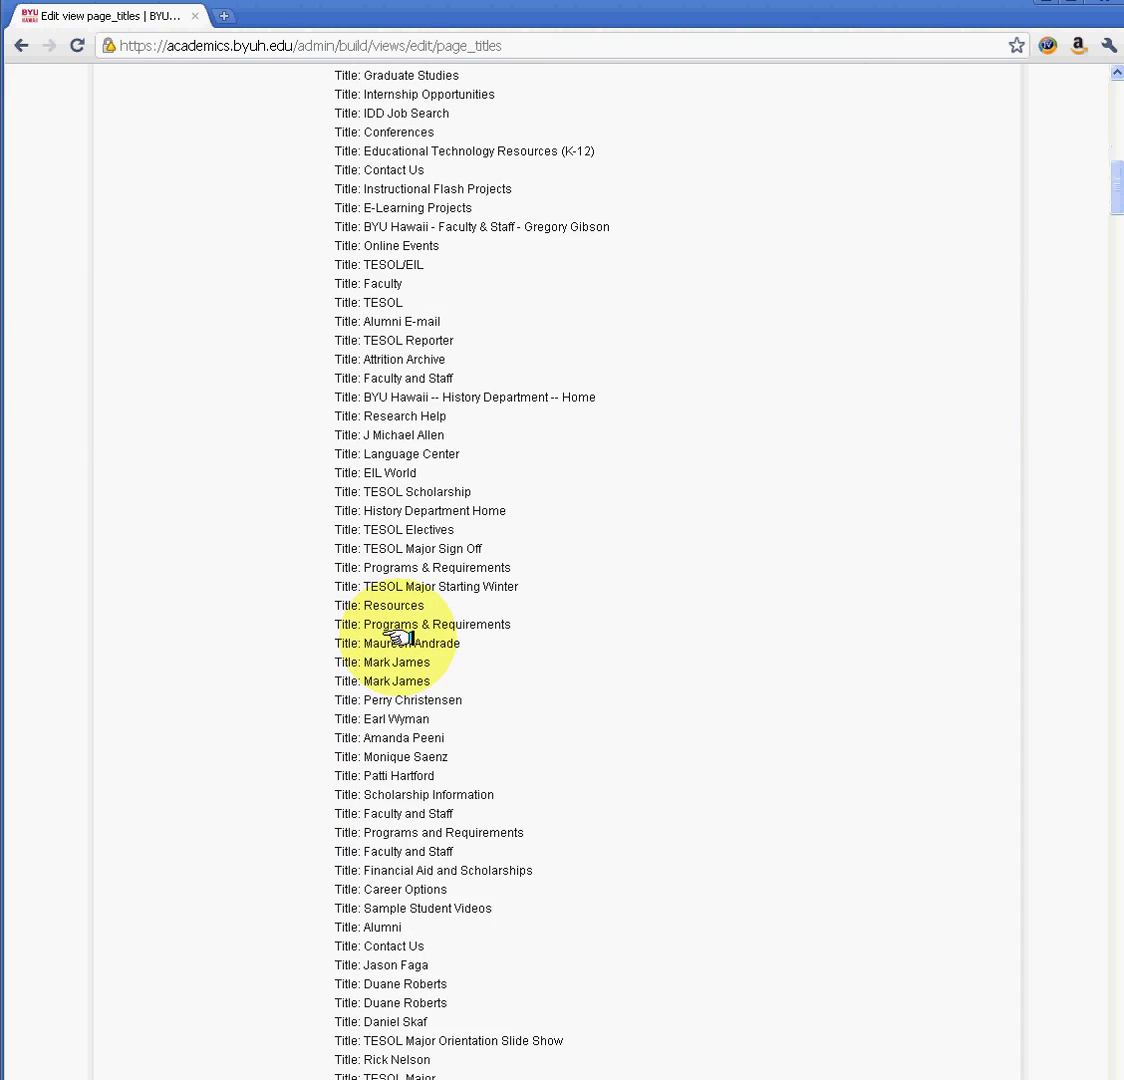
scroll(397, 632, down, 18)
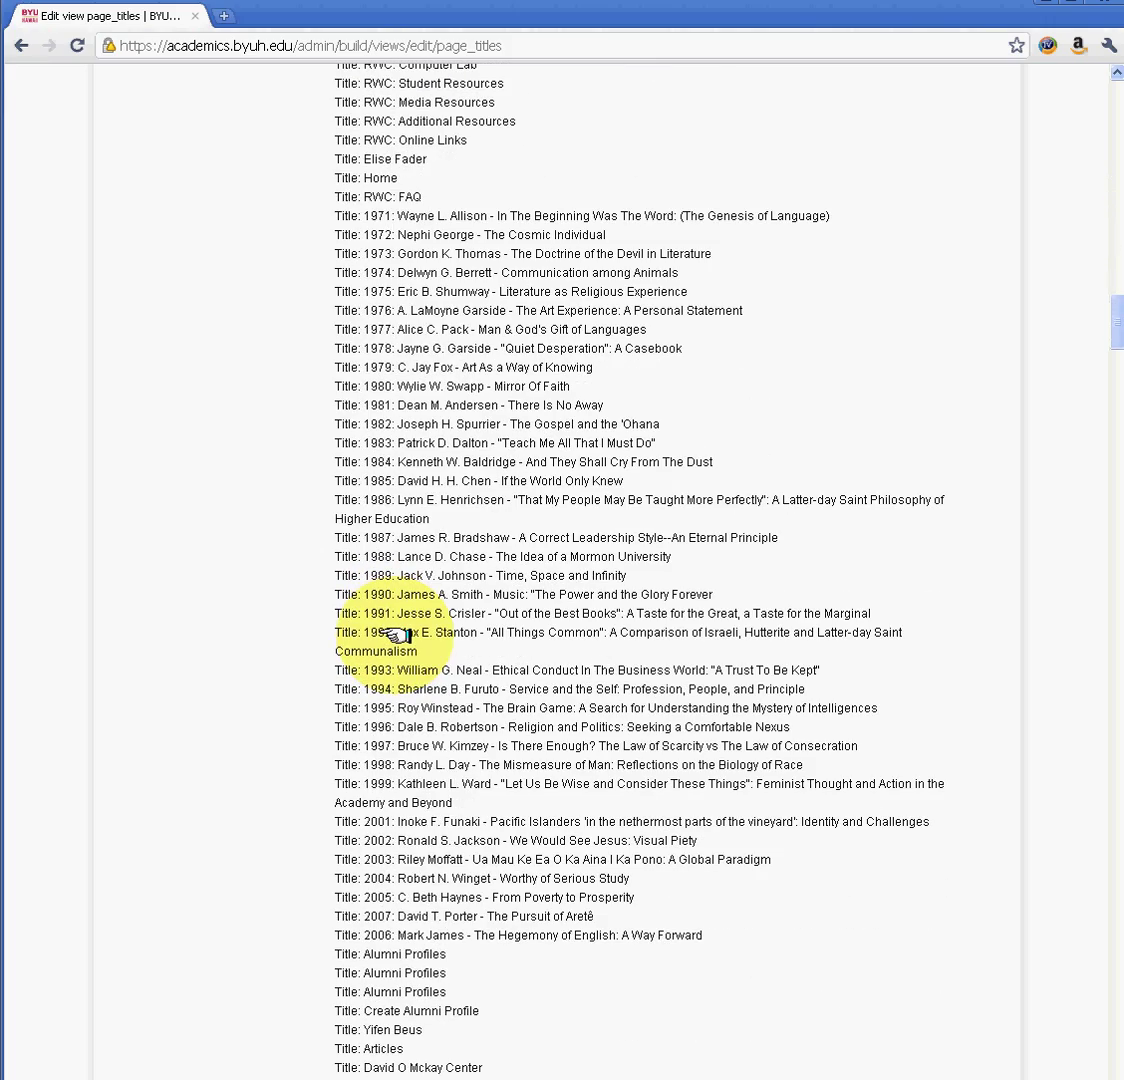
scroll(397, 634, down, 12)
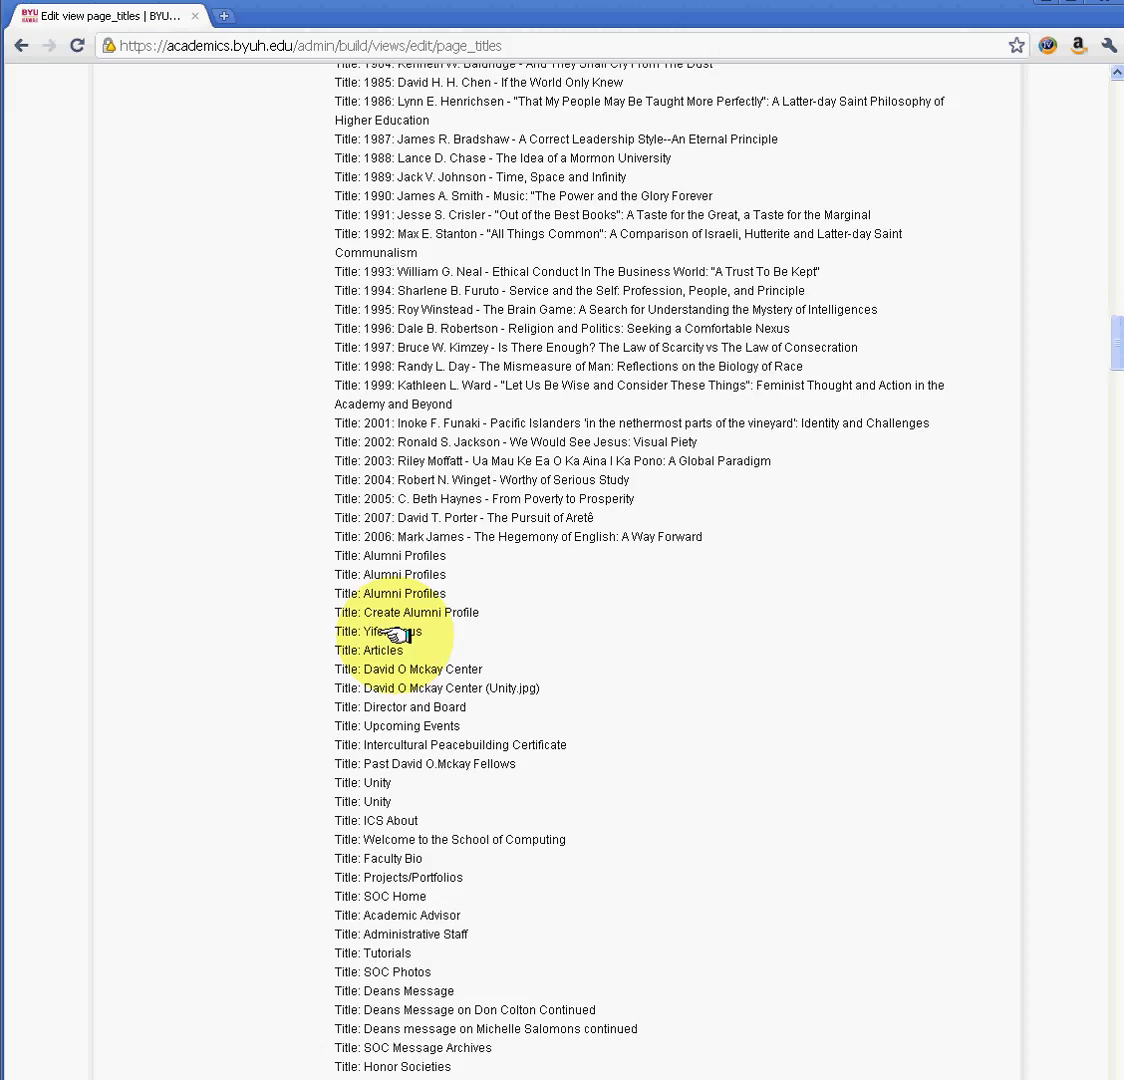
scroll(397, 634, up, 20)
scroll(397, 634, up, 20)
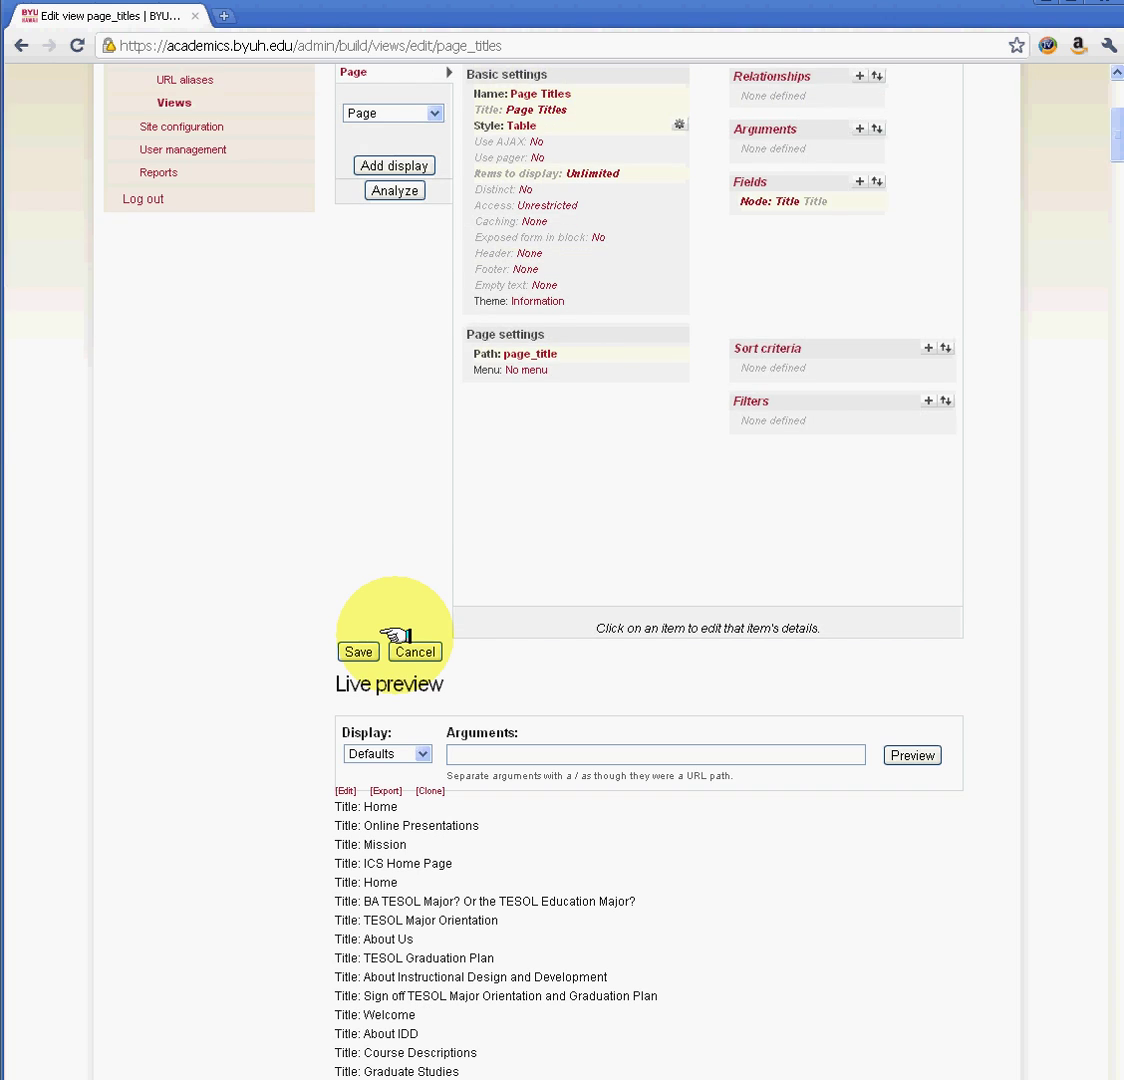
scroll(397, 634, up, 3)
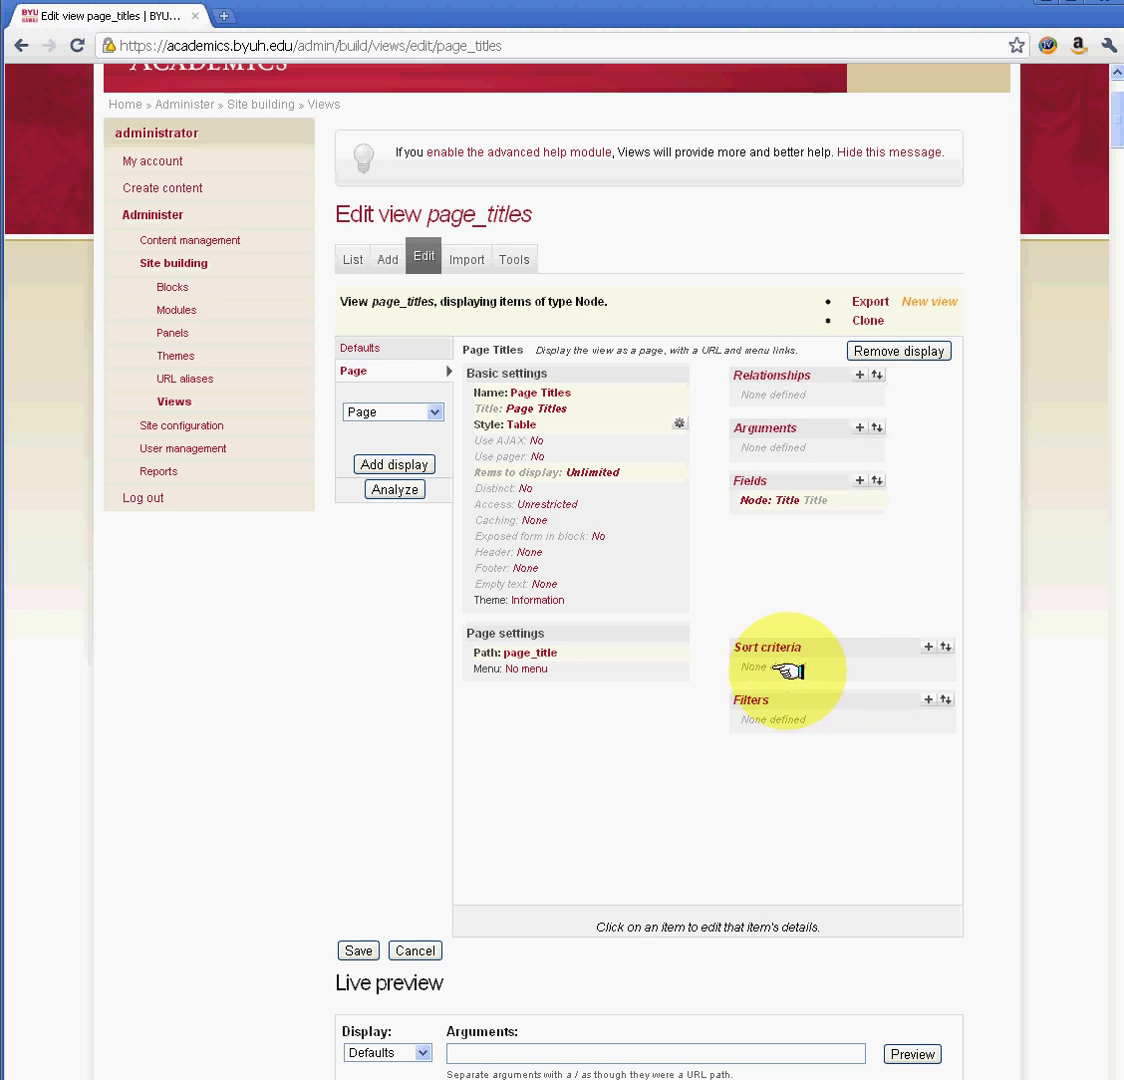
Add a Node: Title sort criterion in Ascending order to the default display.
click(928, 646)
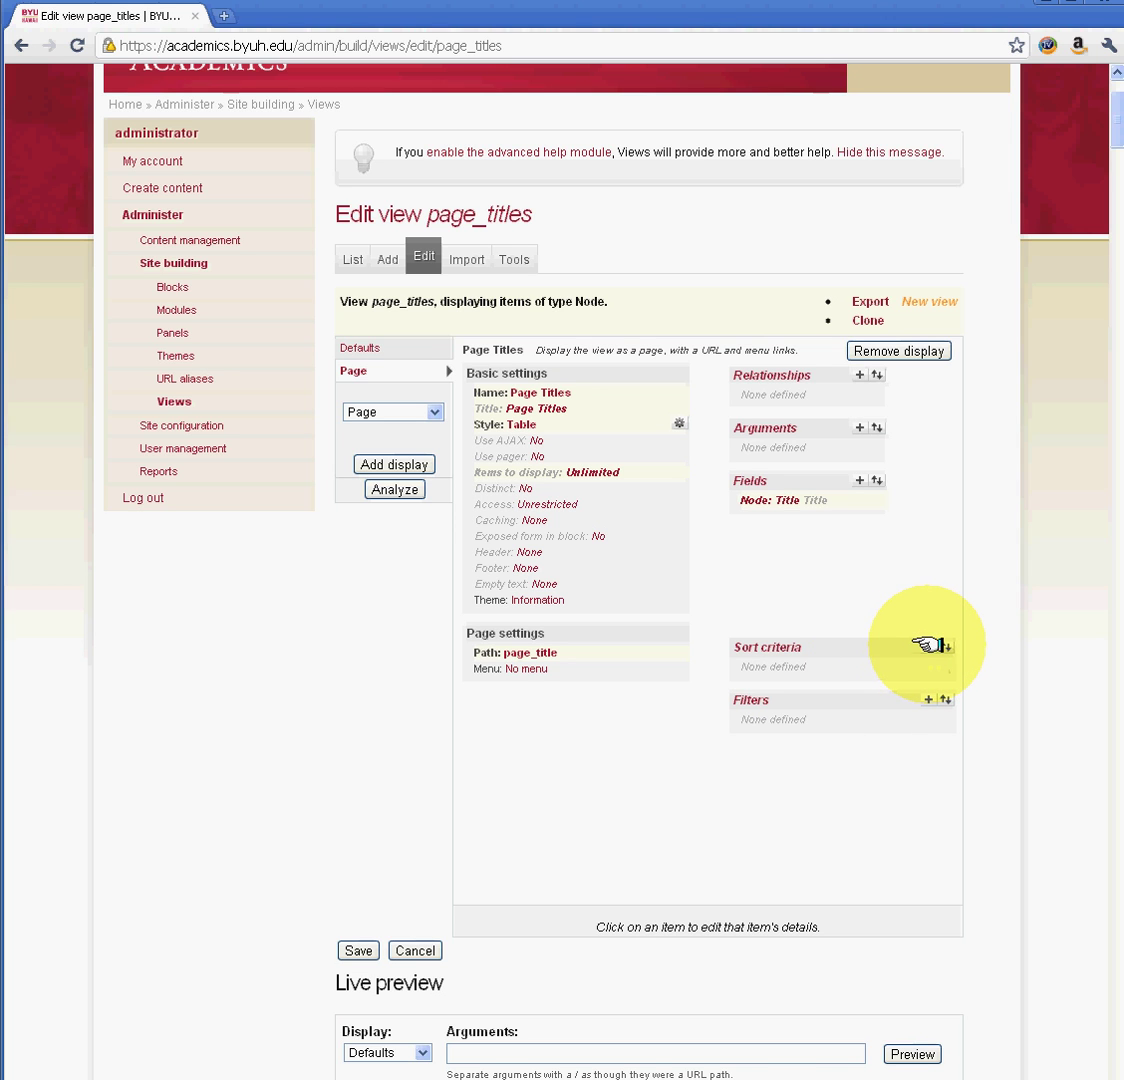
scroll(928, 646, down, 2)
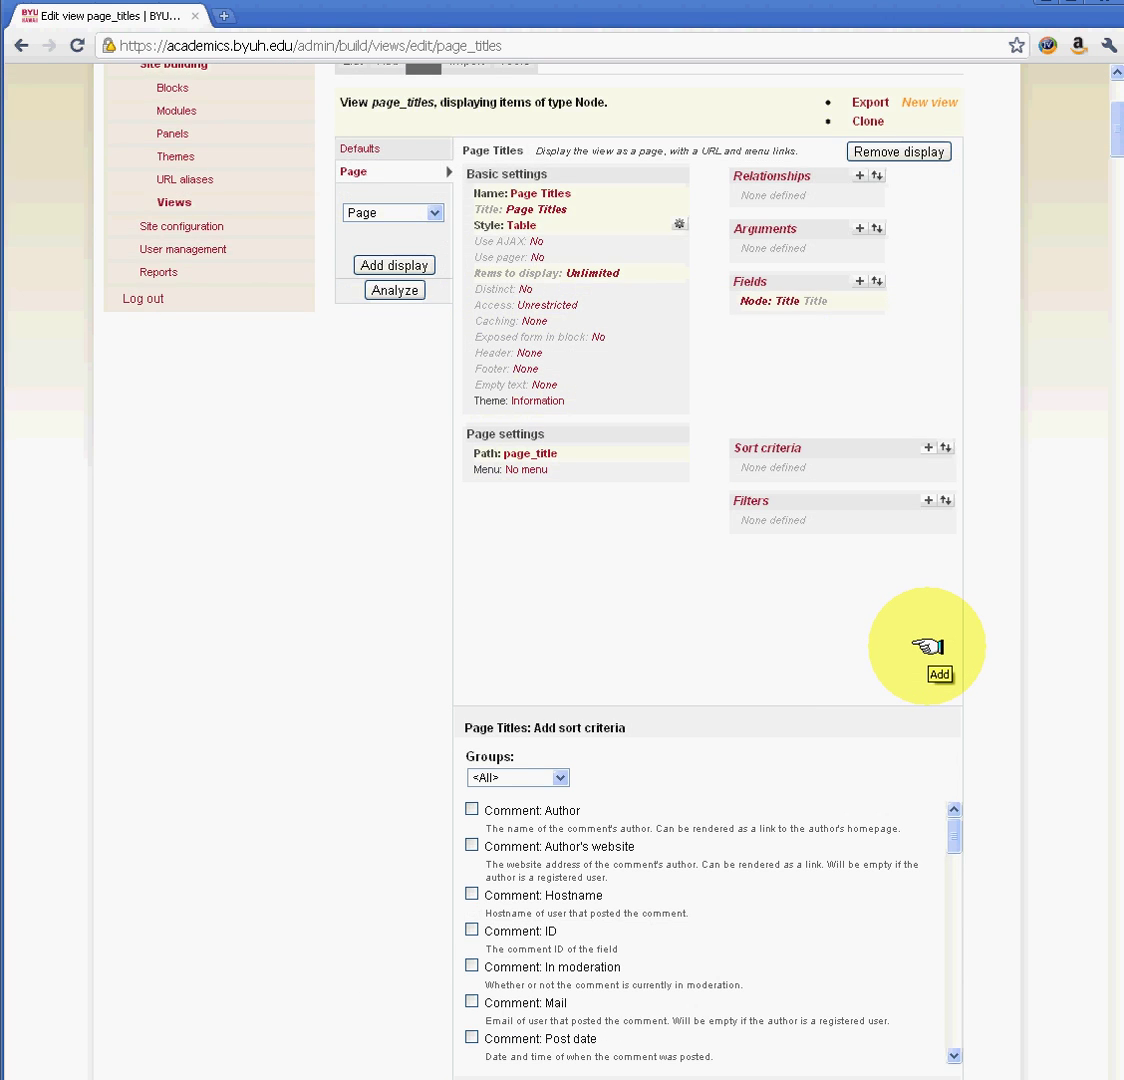
scroll(920, 648, down, 2)
click(560, 578)
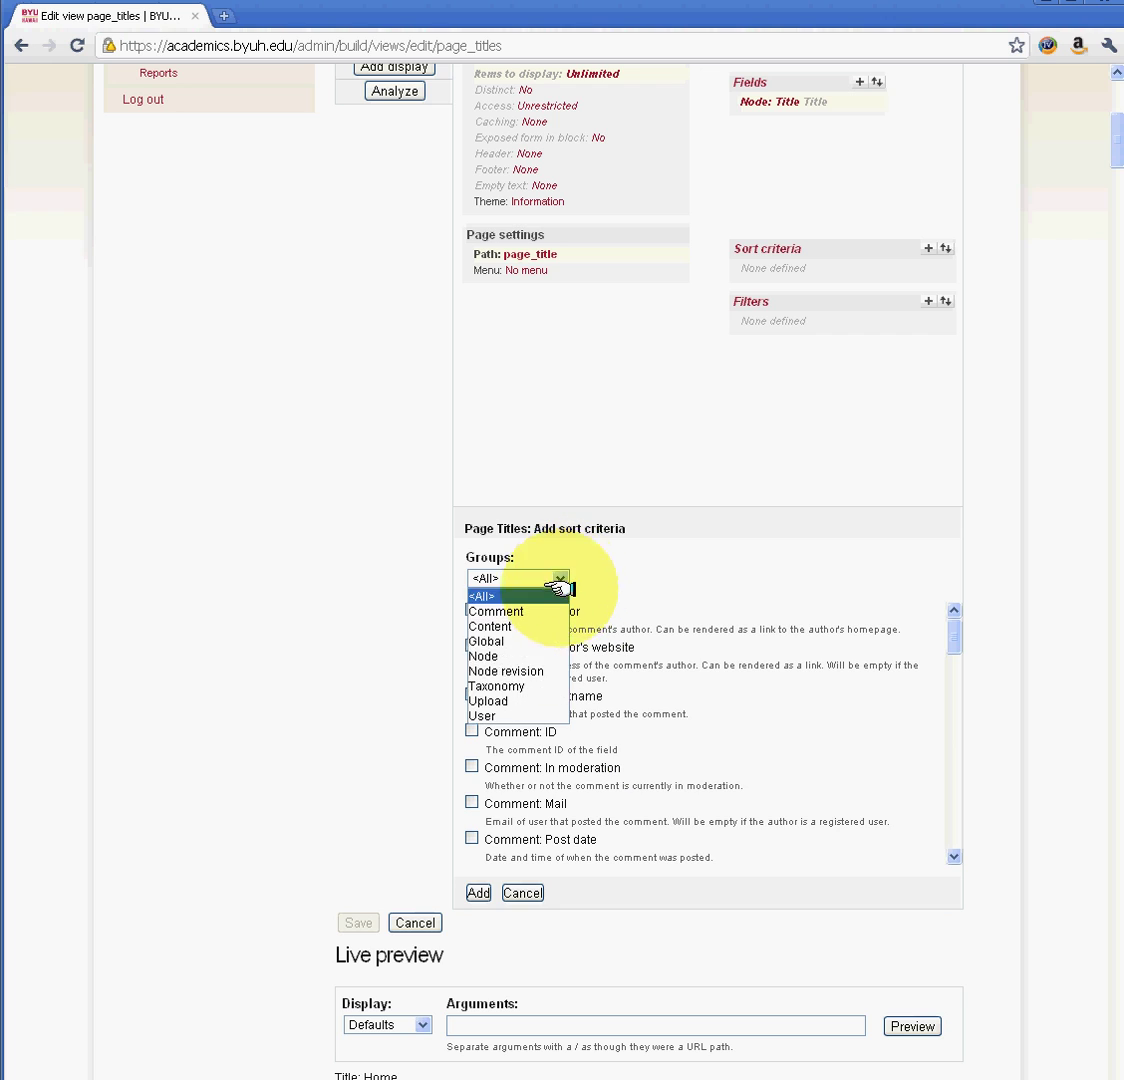
click(540, 652)
scroll(552, 678, down, 3)
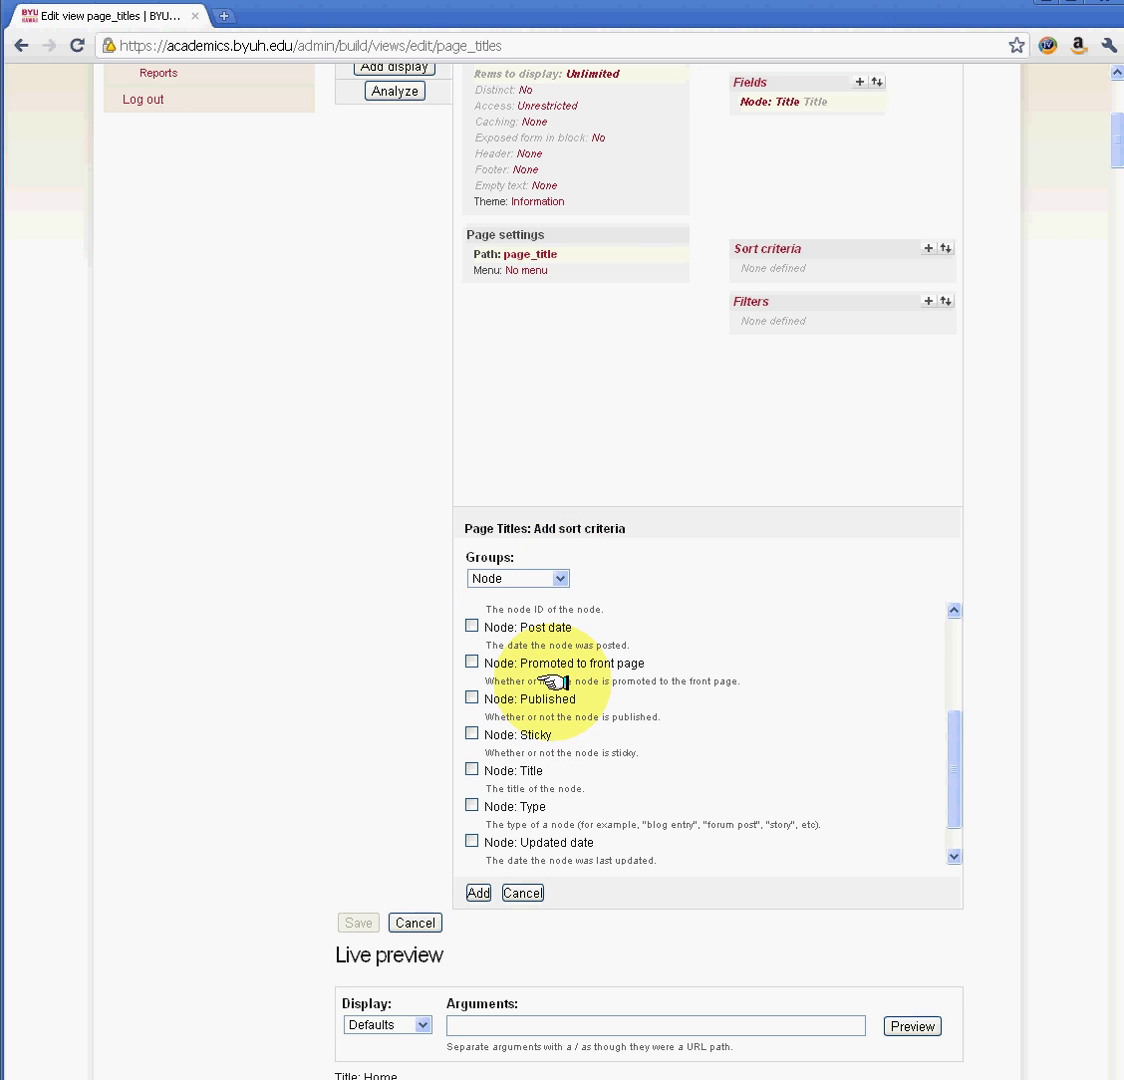
click(471, 769)
scroll(540, 750, down, 1)
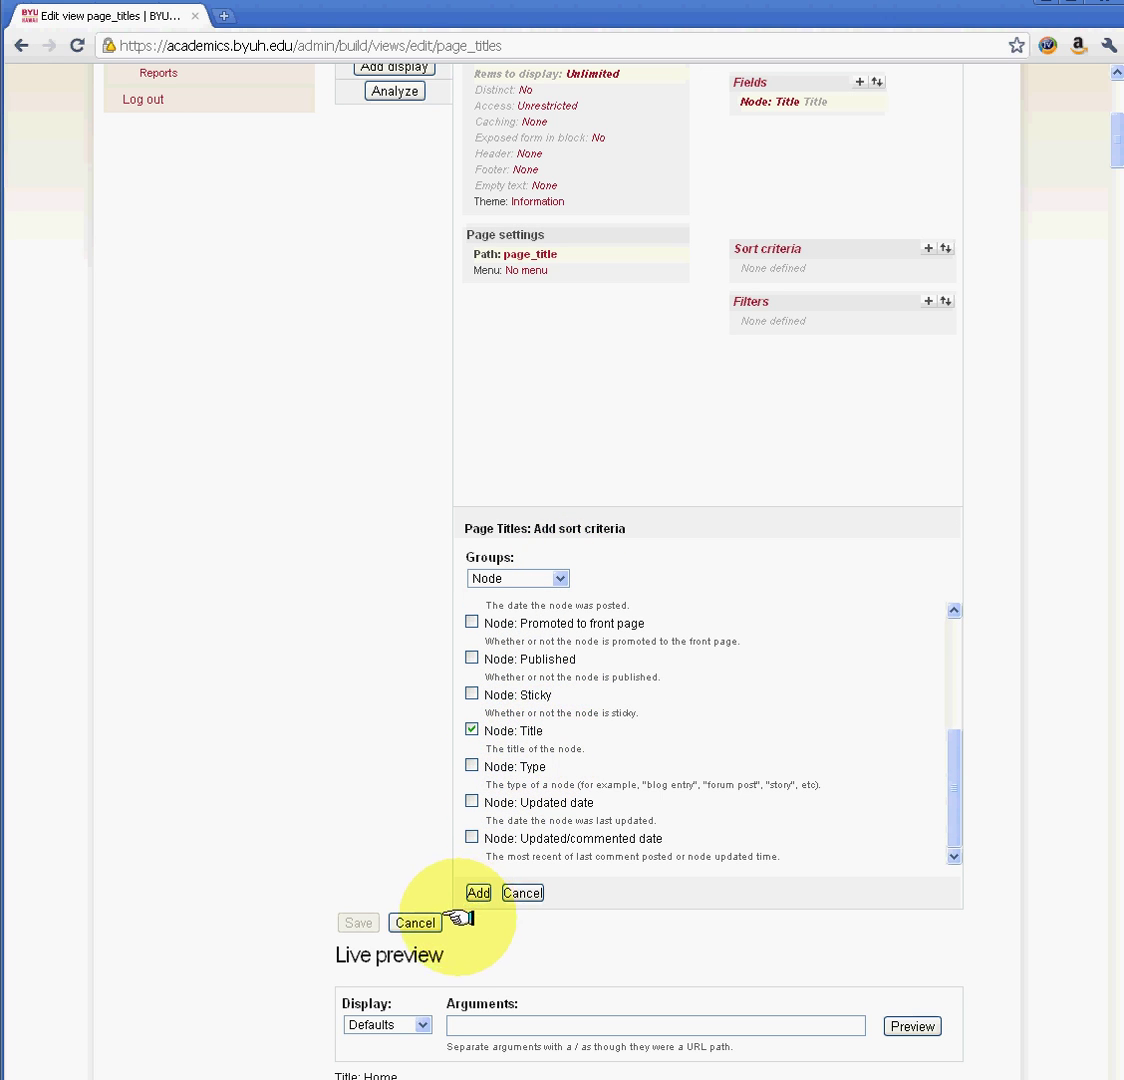
click(470, 892)
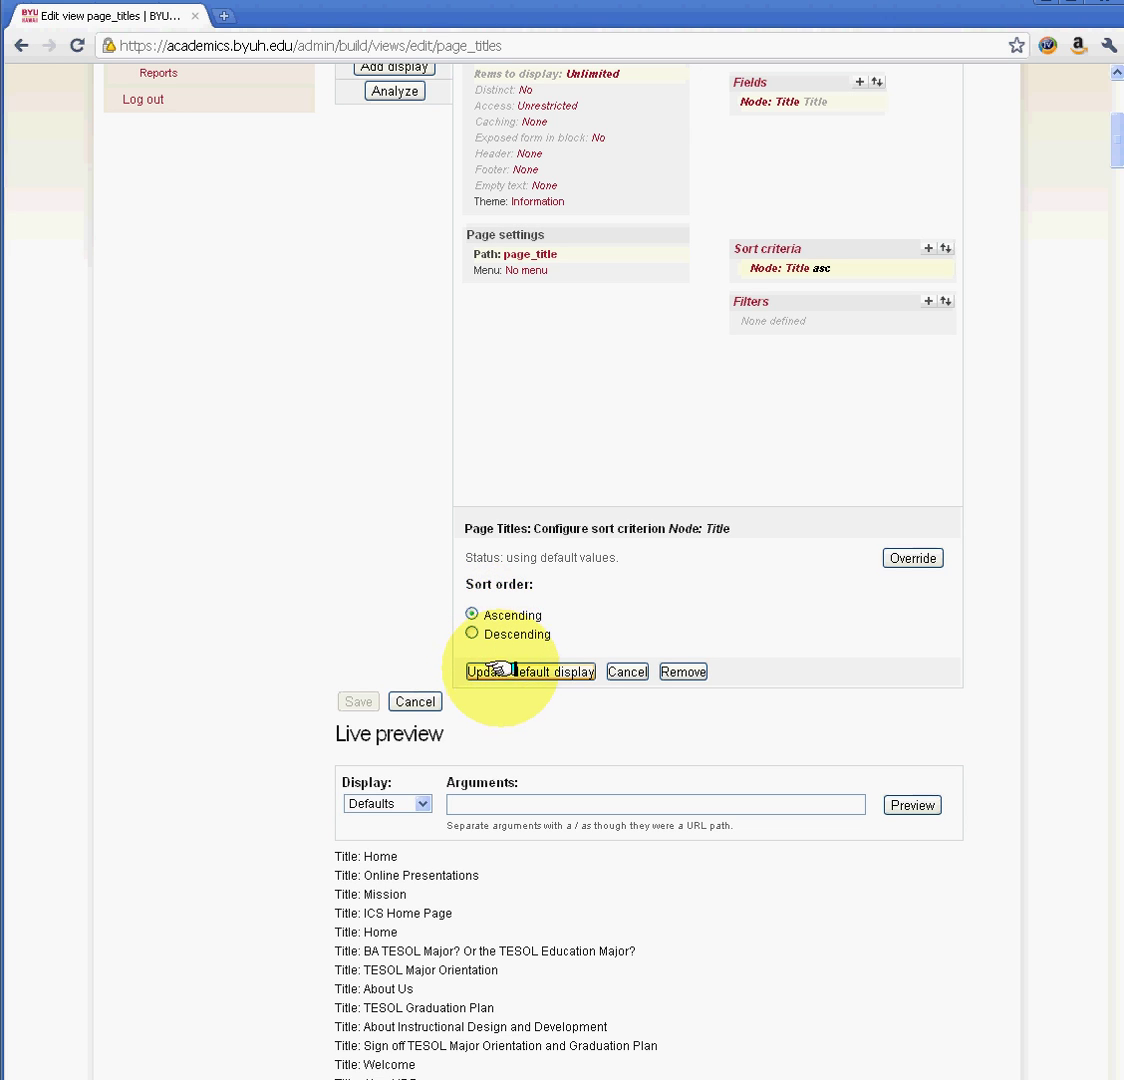
click(497, 669)
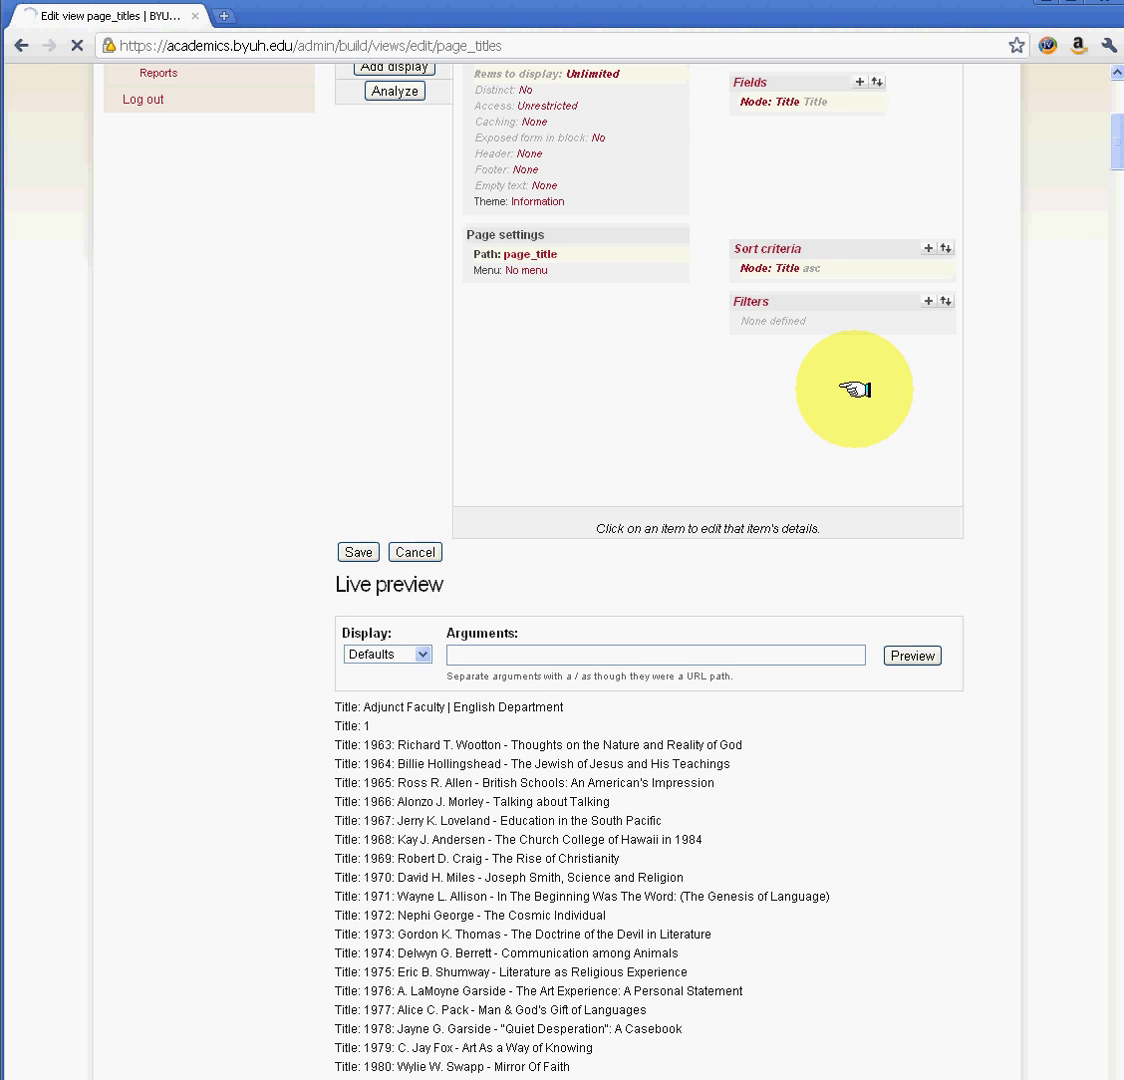
Browse the Filters groups list and available filters without adding any.
scroll(852, 460, down, 2)
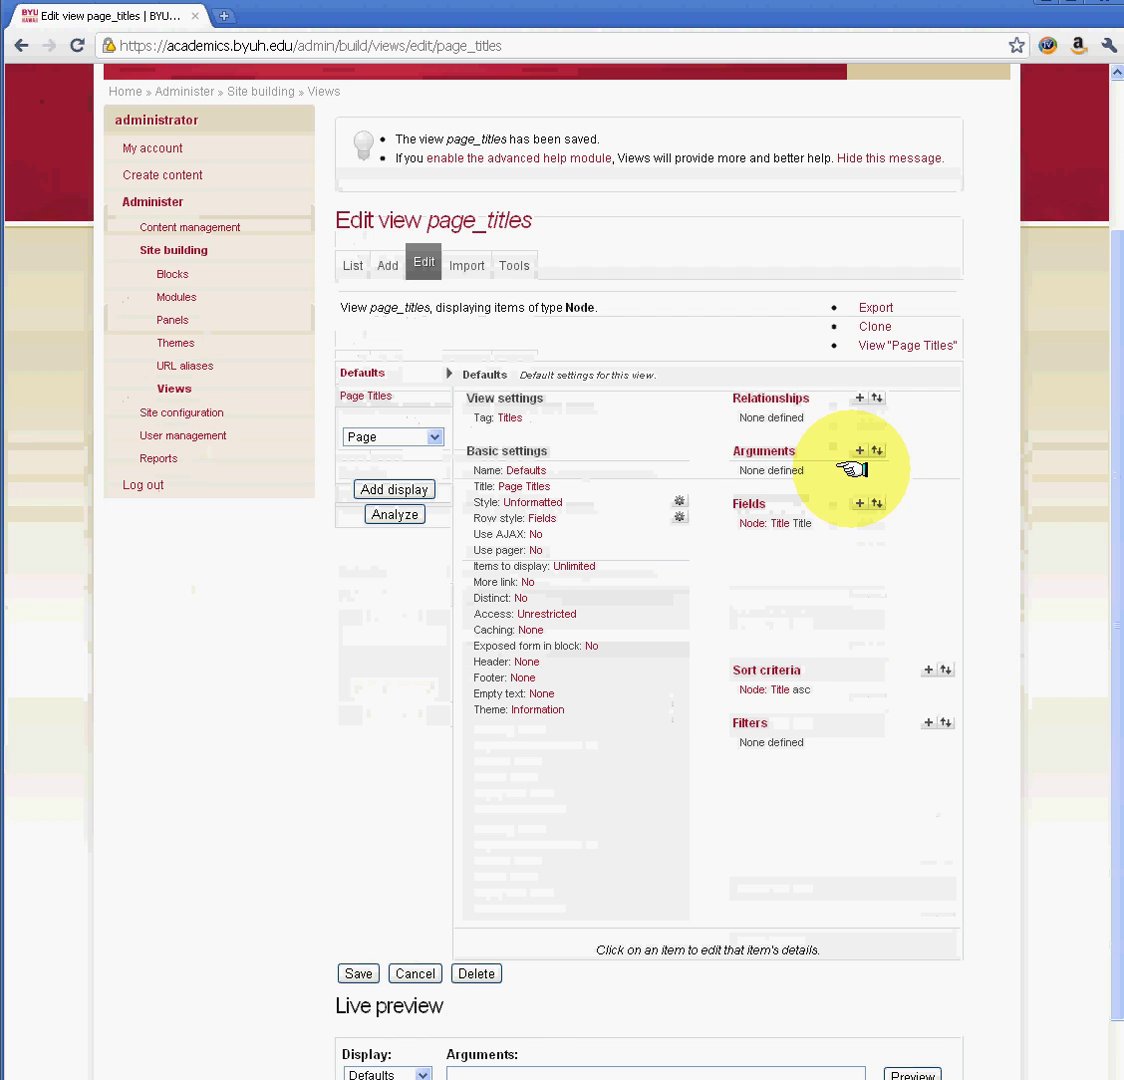
click(926, 722)
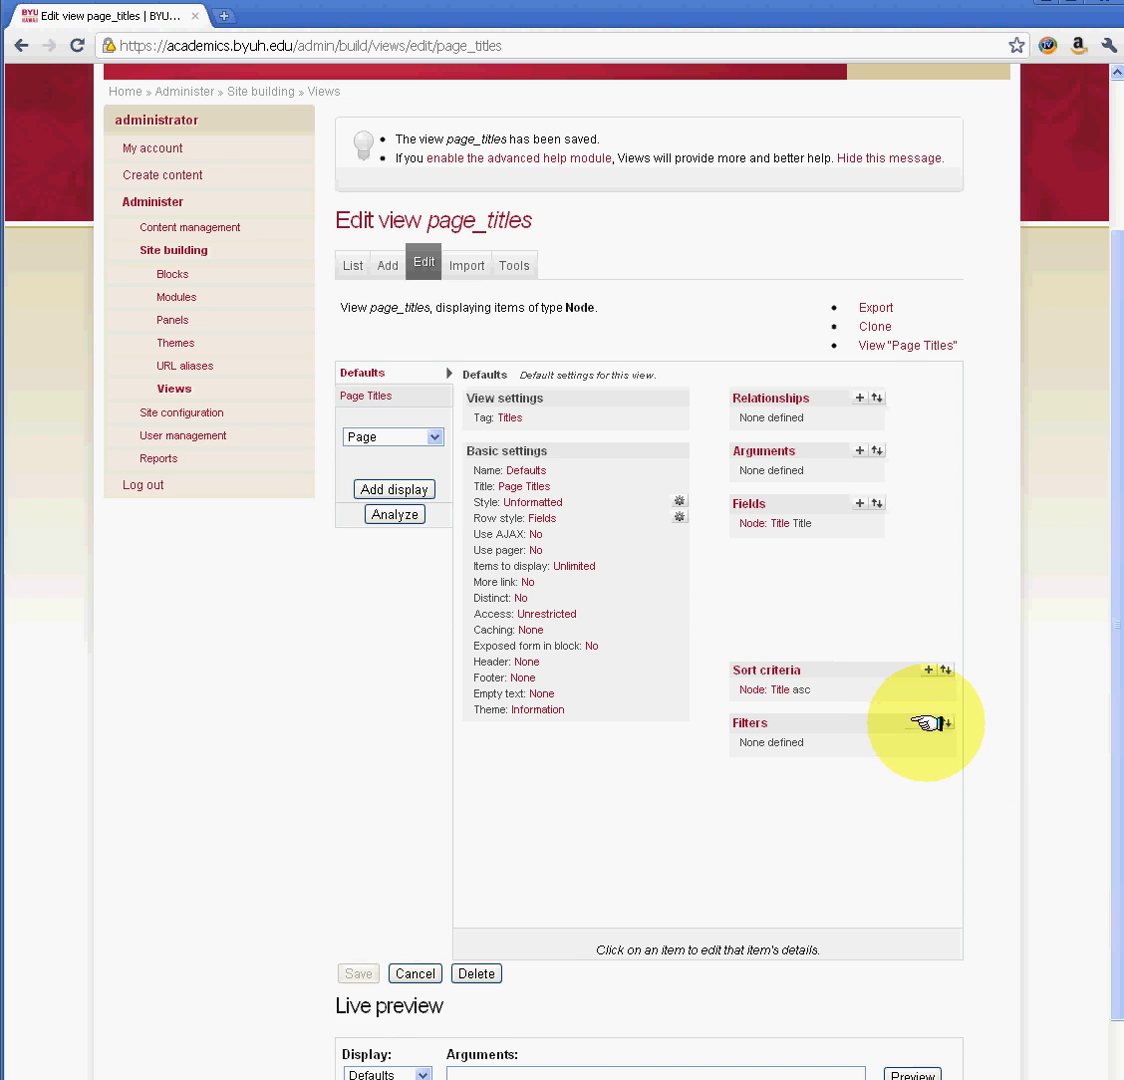
scroll(848, 744, down, 8)
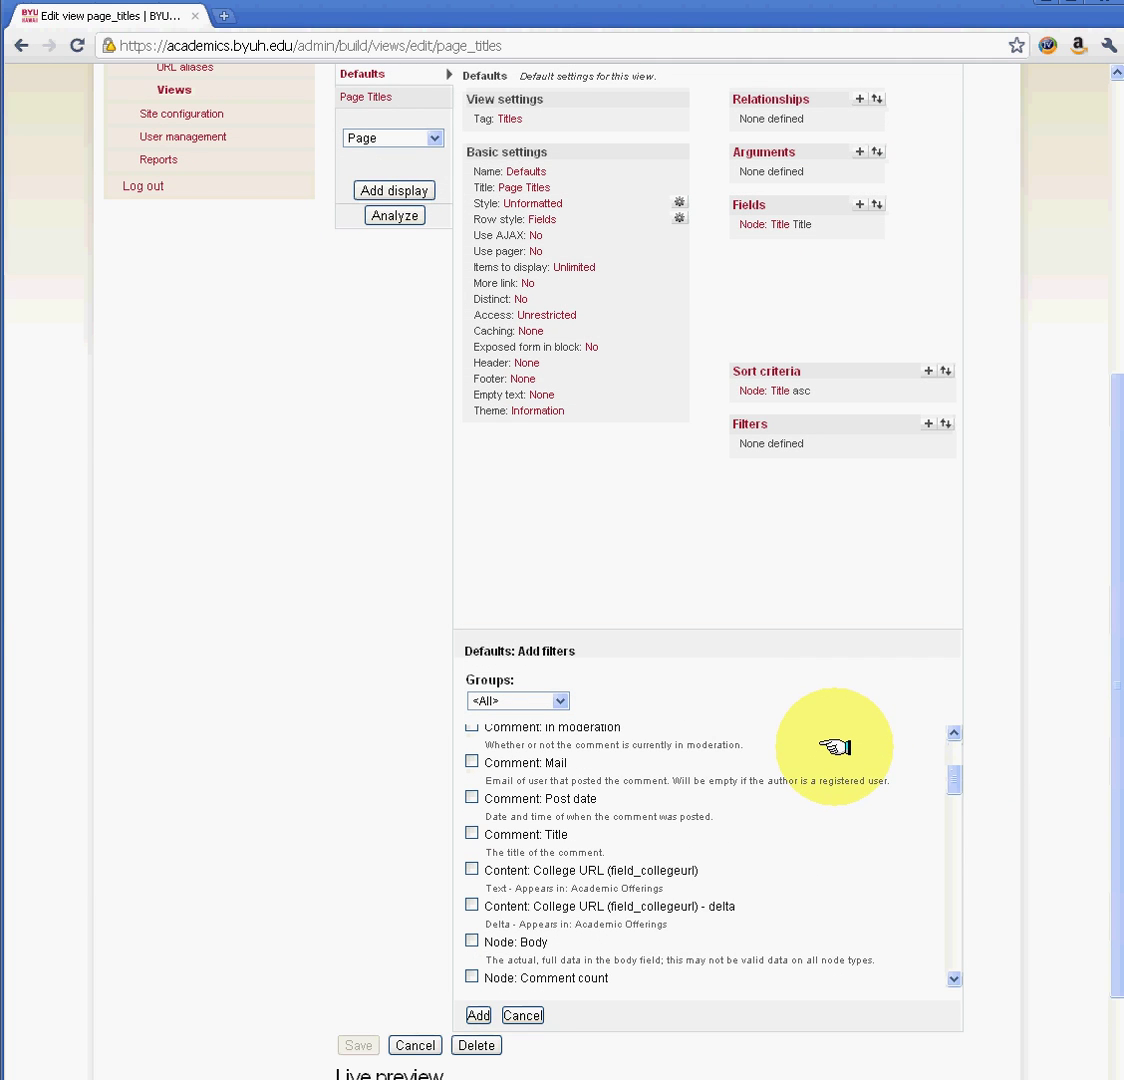
scroll(828, 742, down, 4)
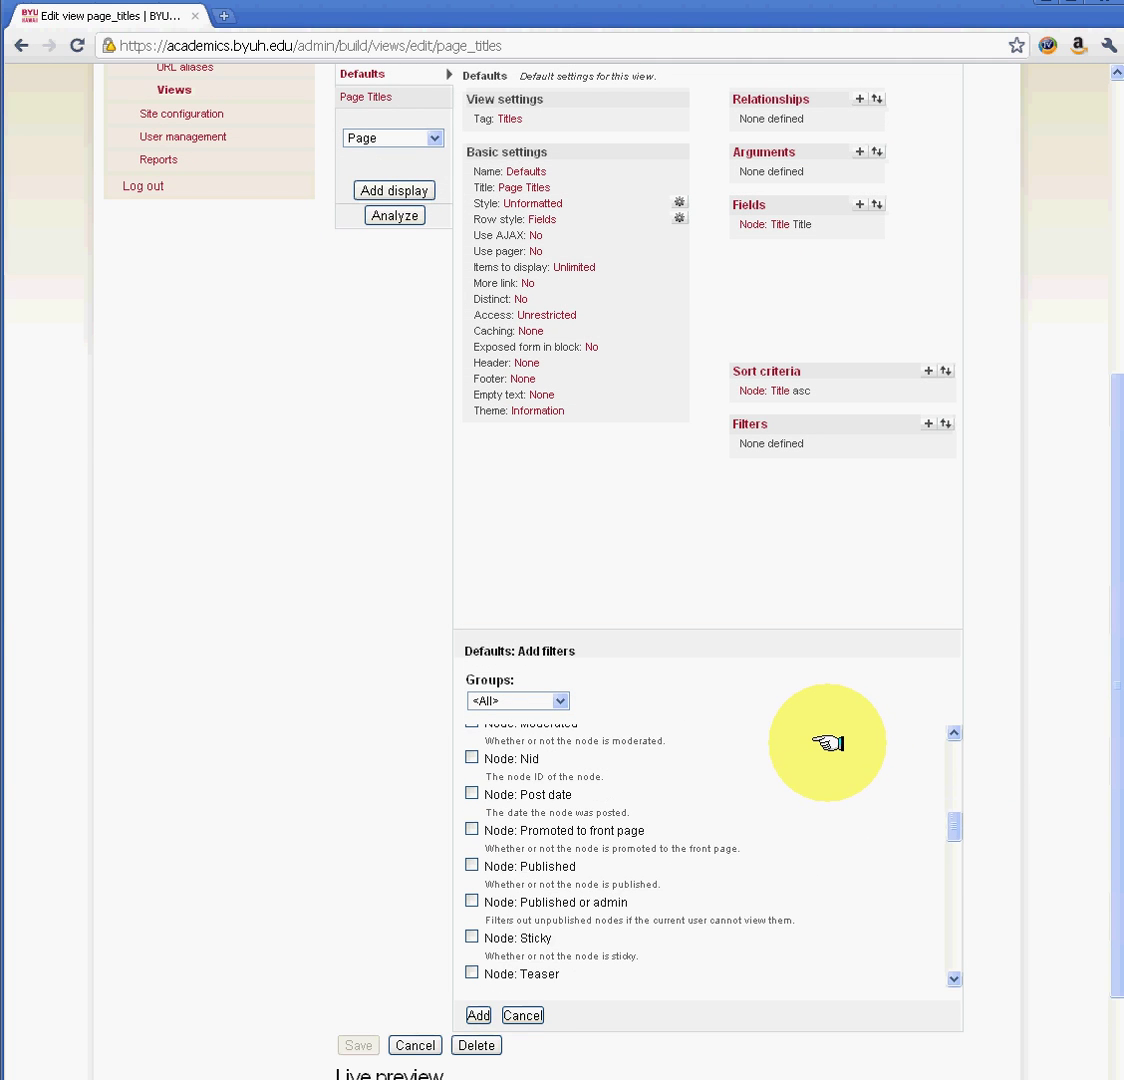
click(552, 701)
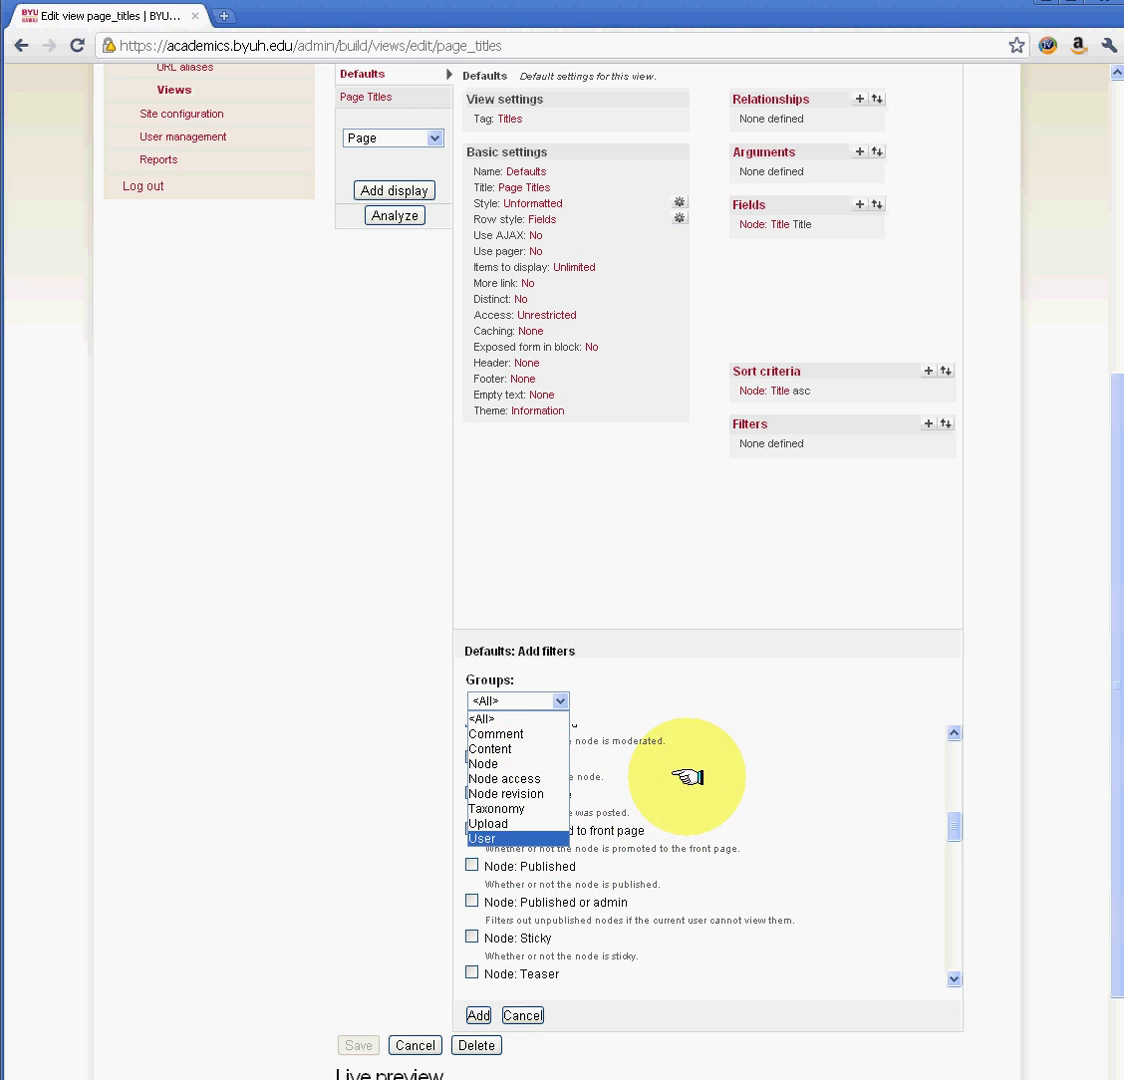
scroll(687, 776, up, 15)
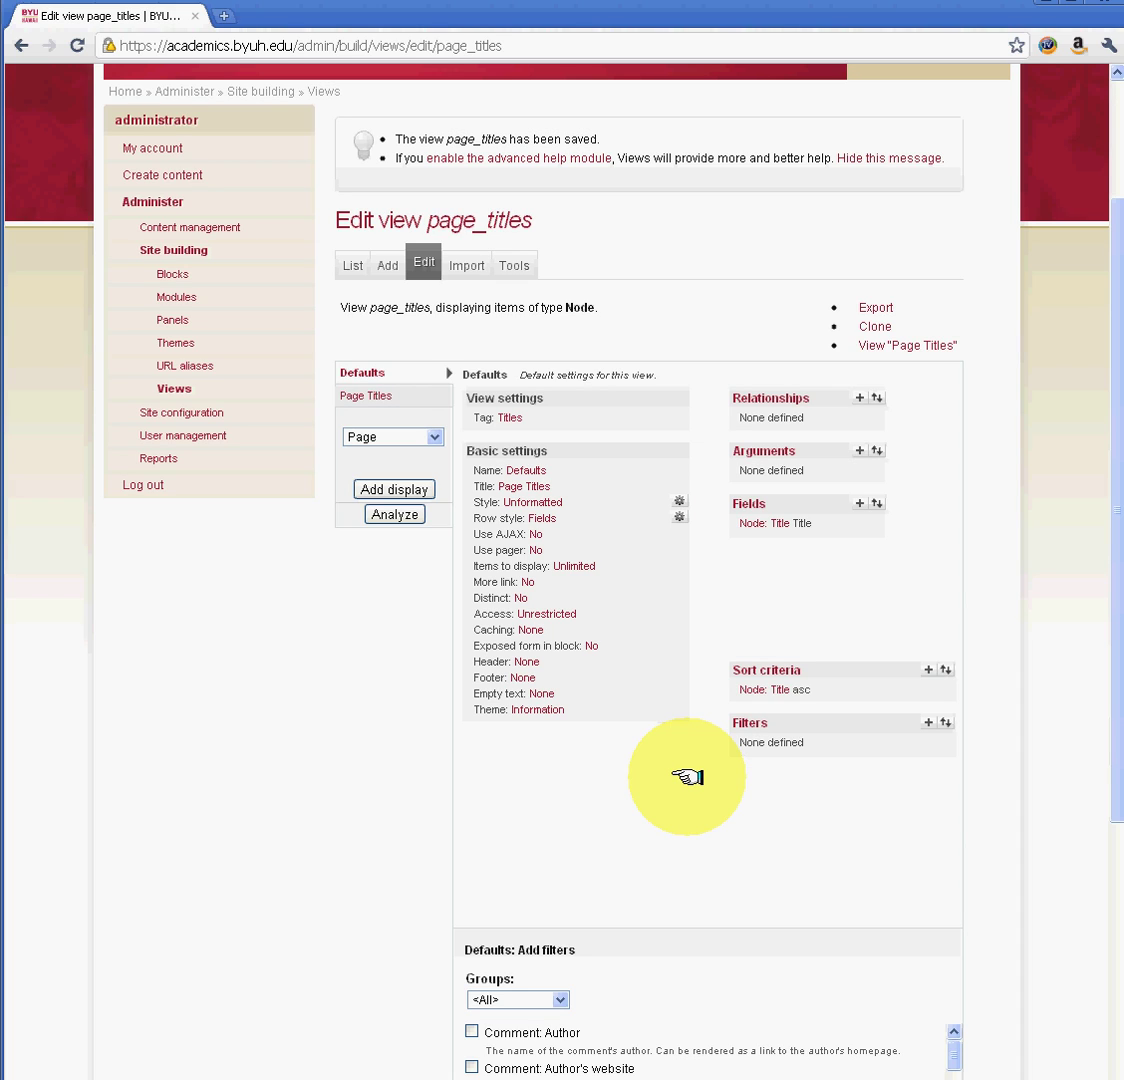
drag(1106, 419, 1108, 742)
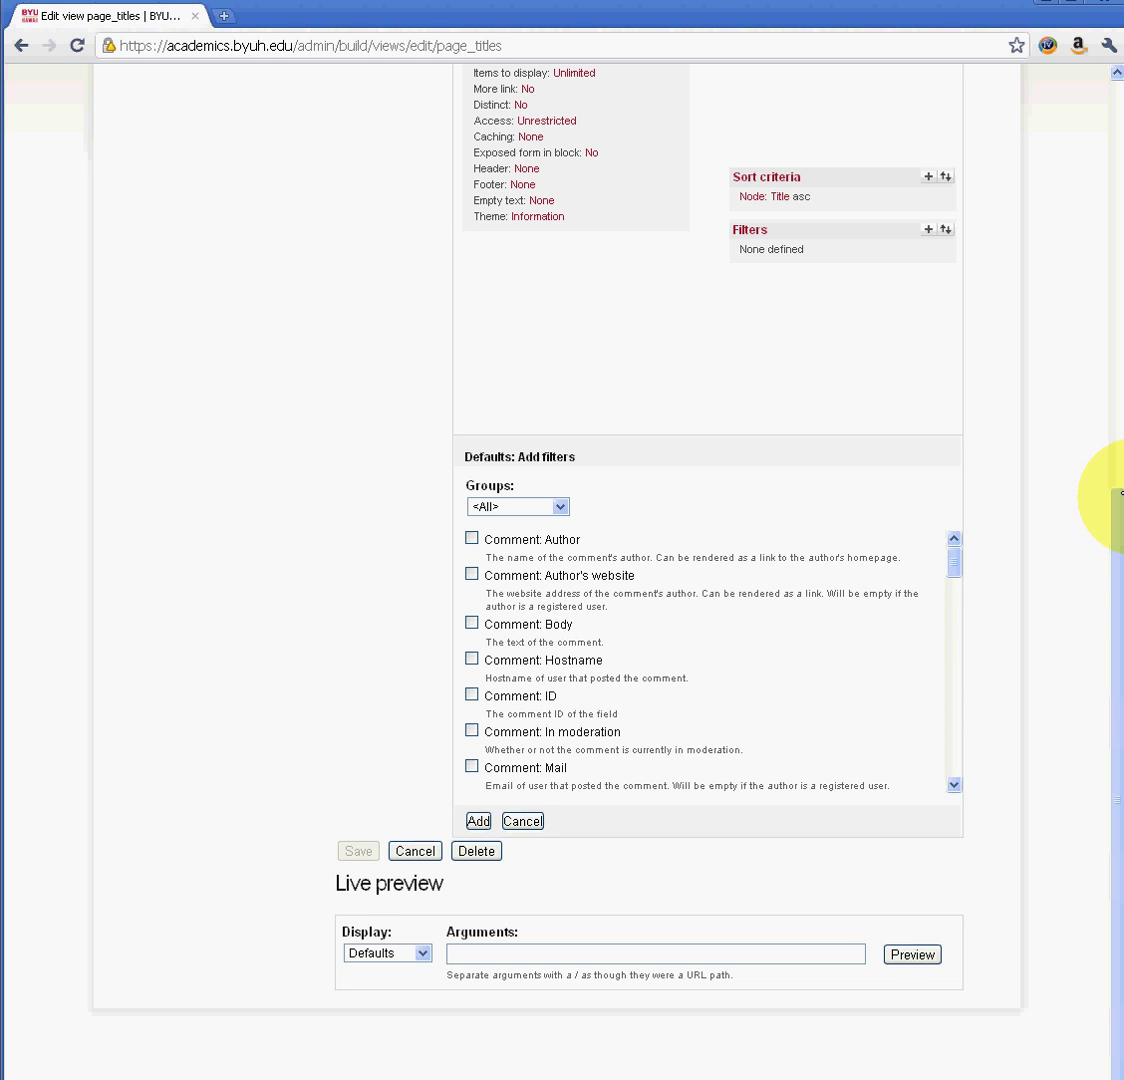
scroll(505, 640, up, 7)
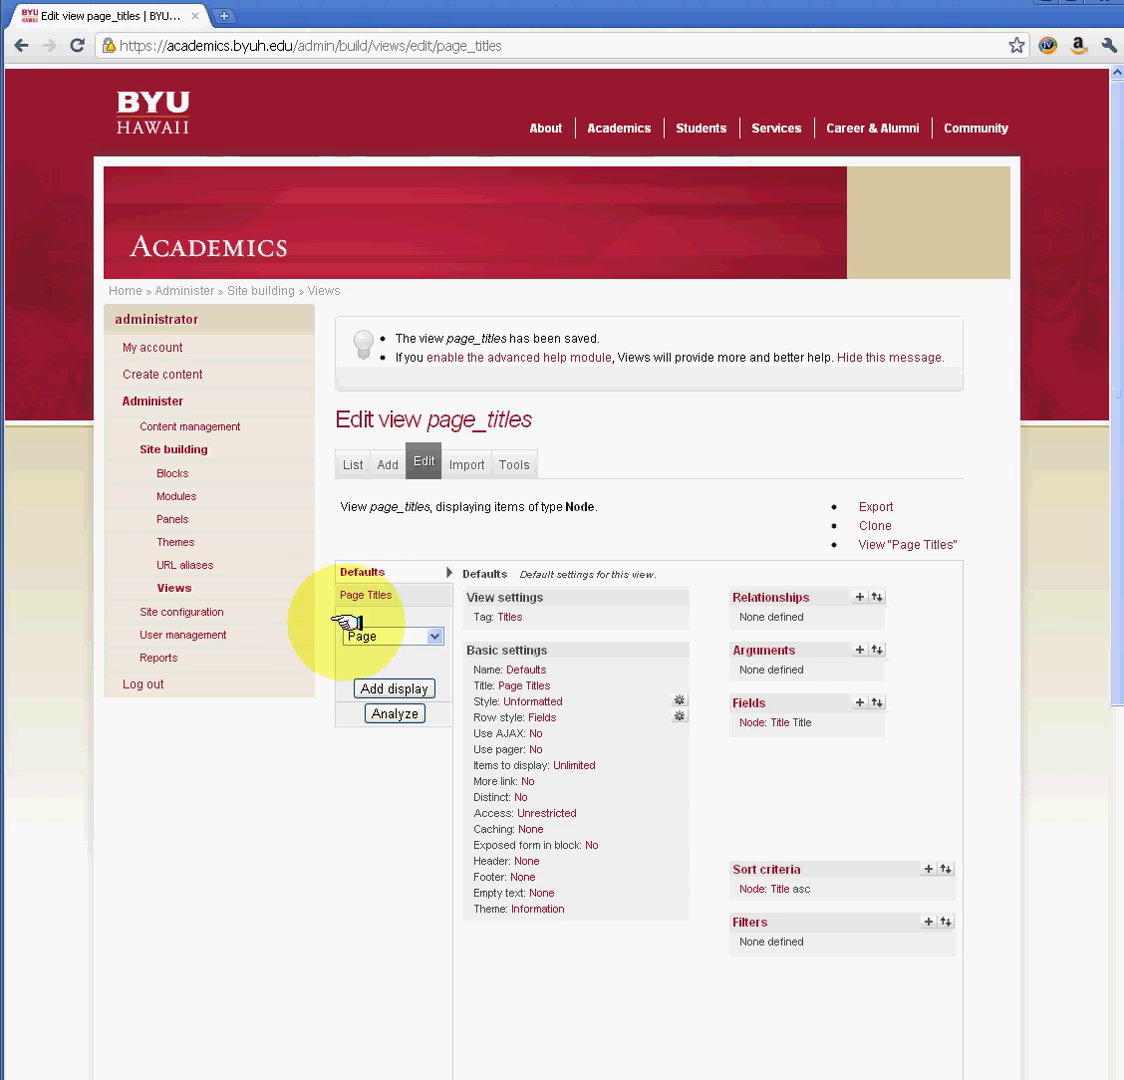
Open the View 'Page Titles' link in a new tab and scroll through its title table.
right_click(912, 545)
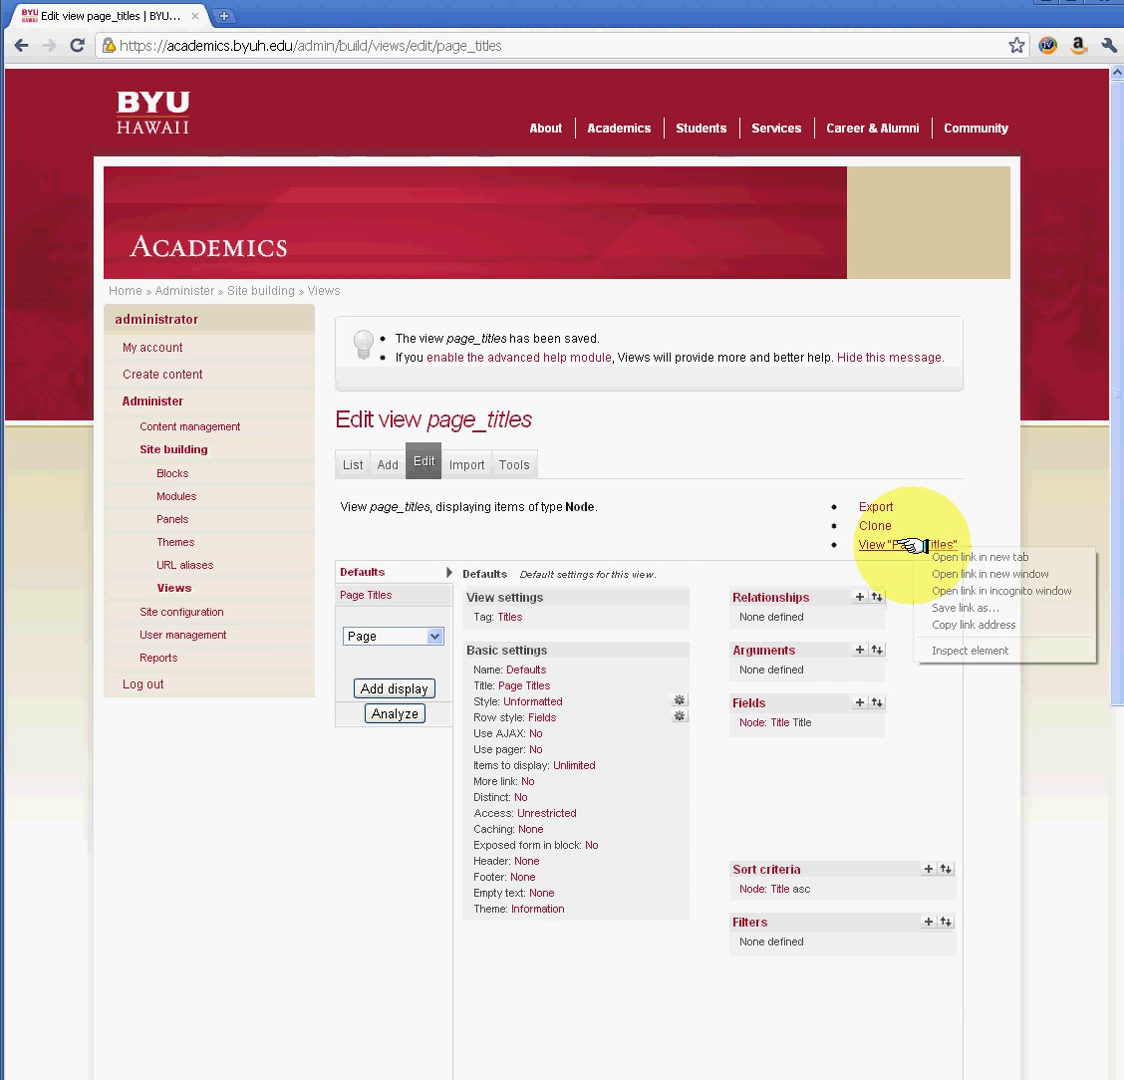
click(958, 556)
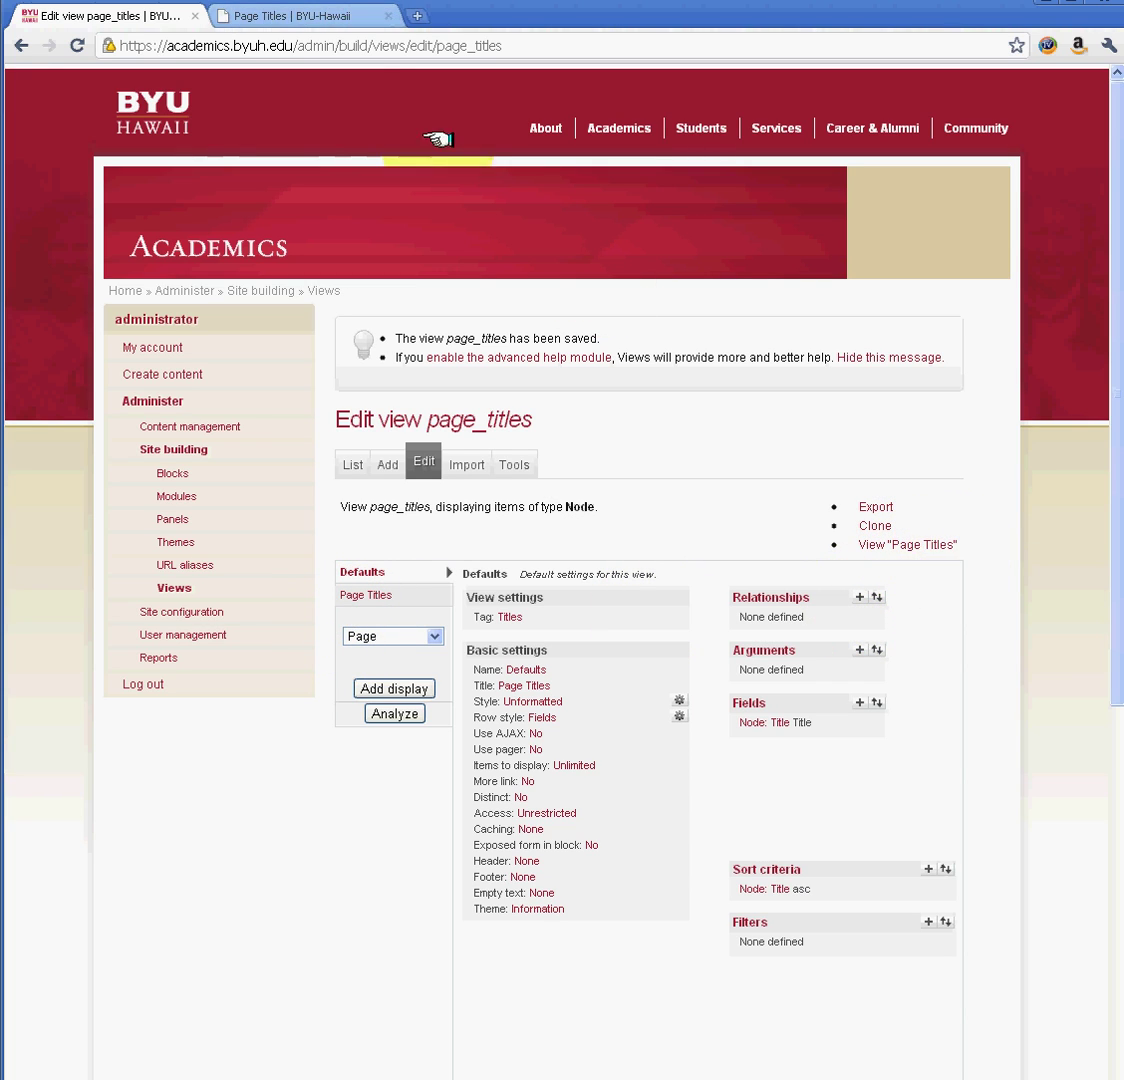
click(282, 15)
mouse_move(590, 520)
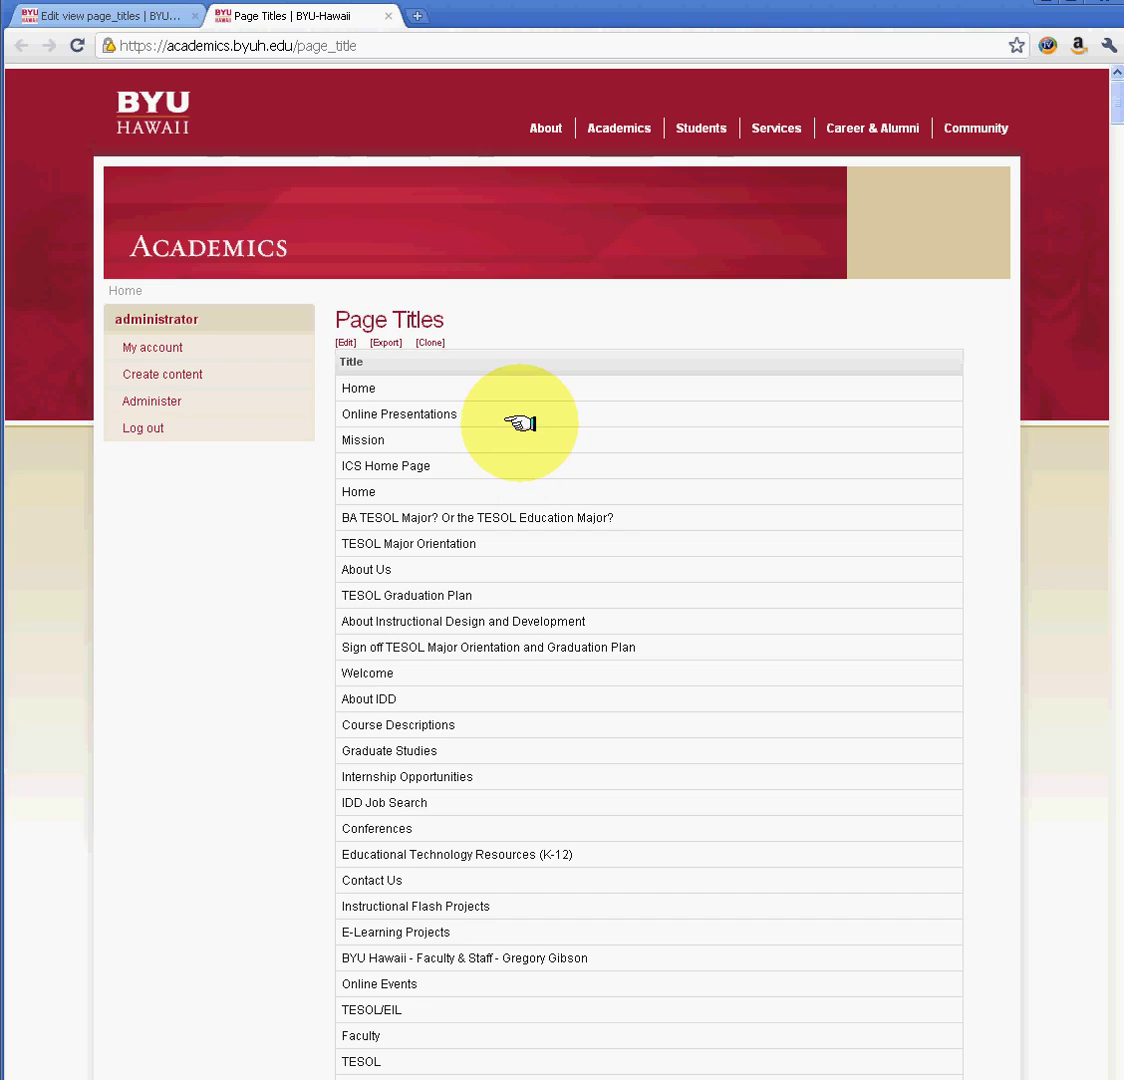
scroll(520, 423, down, 10)
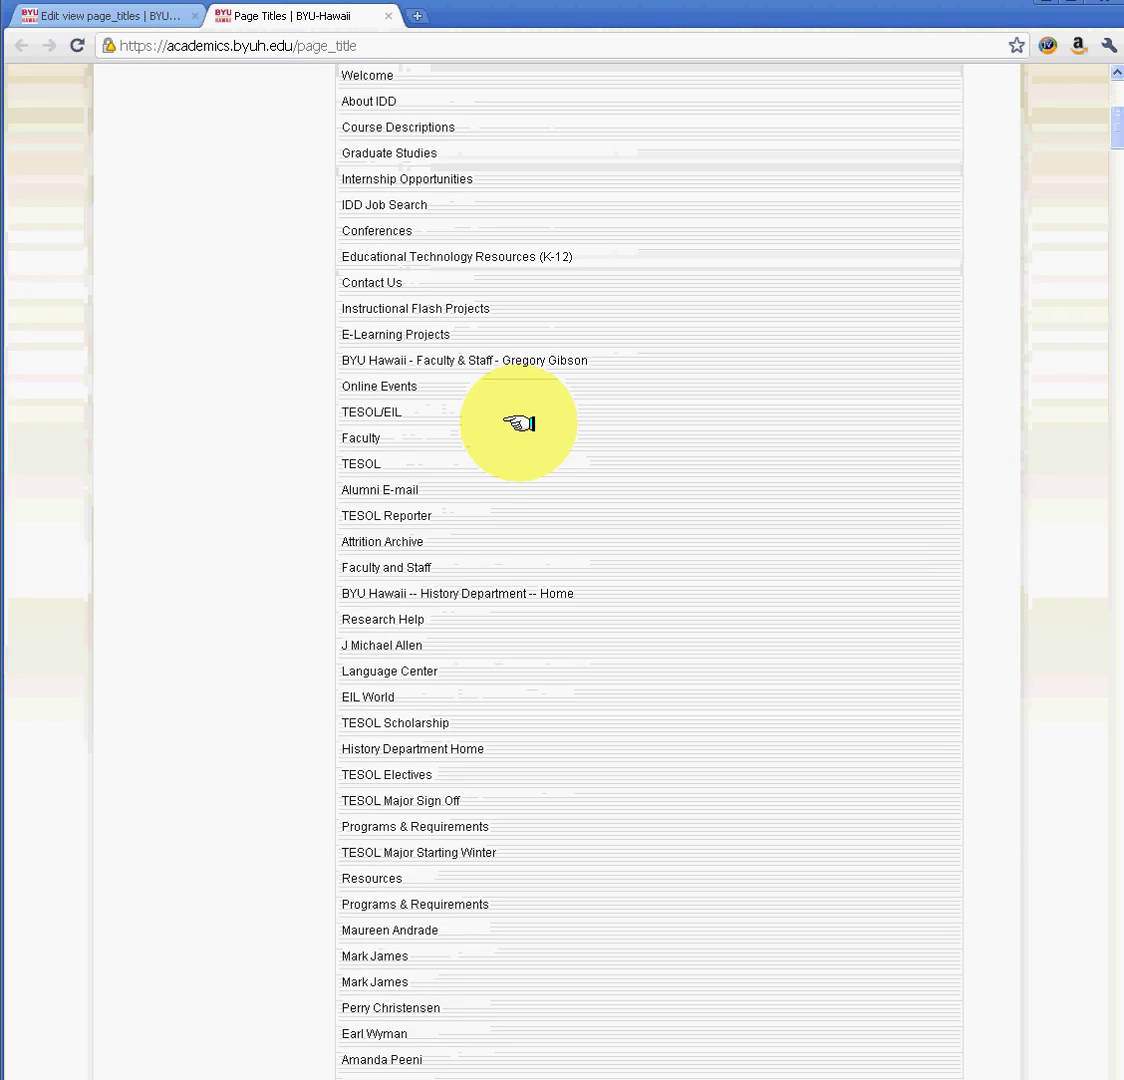
scroll(520, 423, down, 8)
scroll(520, 423, down, 13)
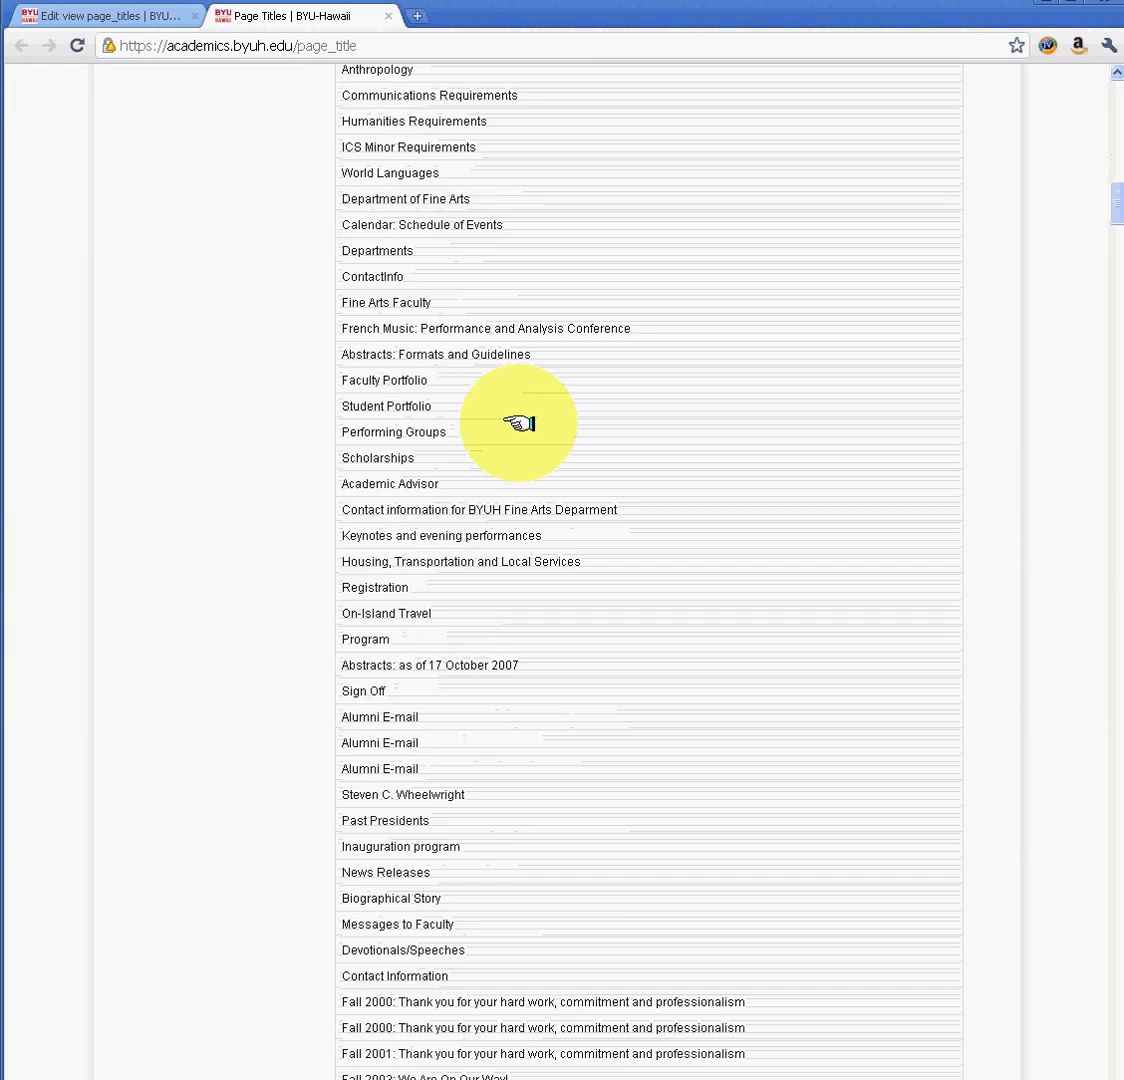
drag(1110, 226, 1098, 106)
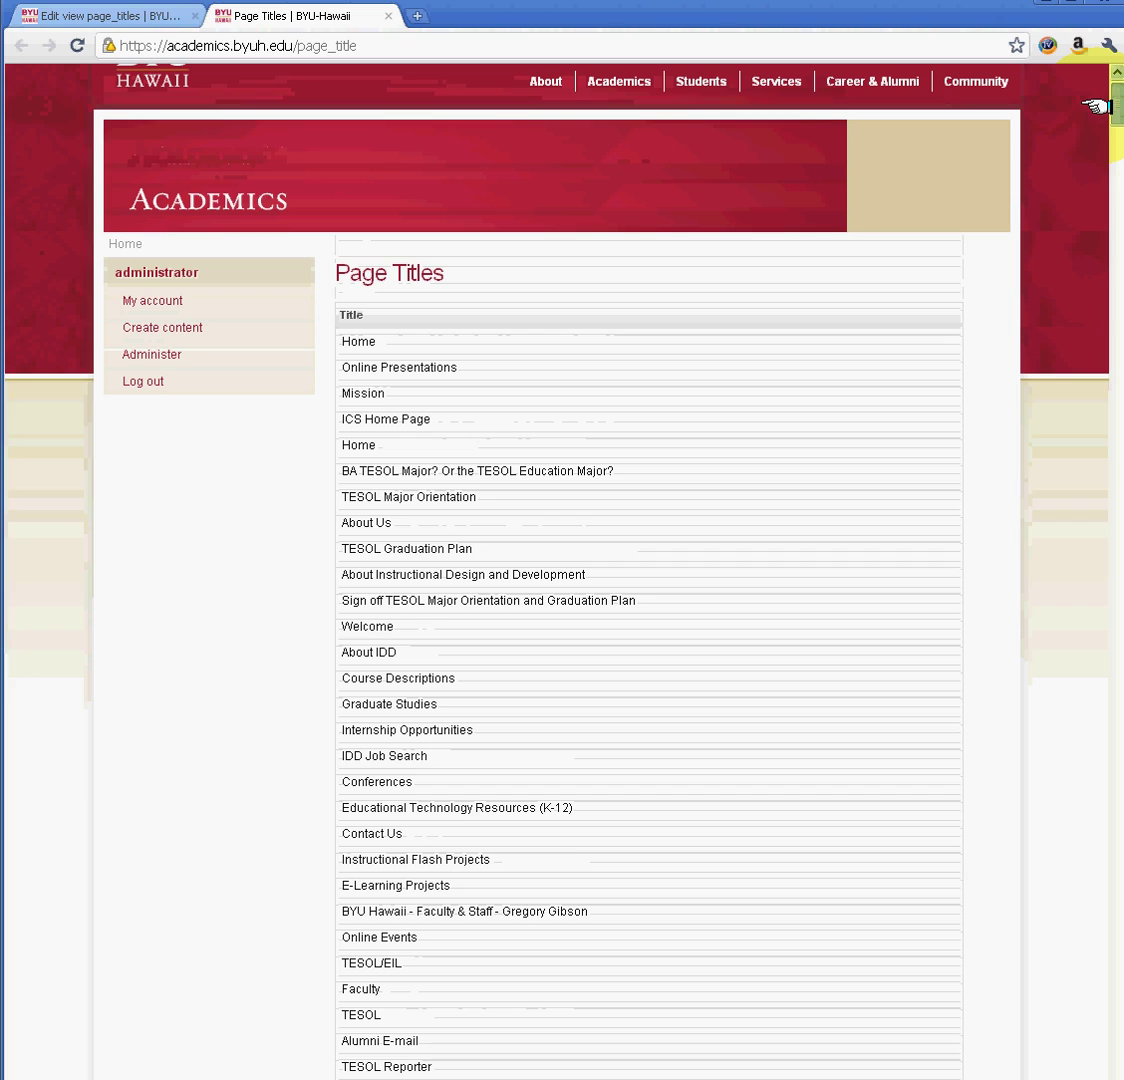